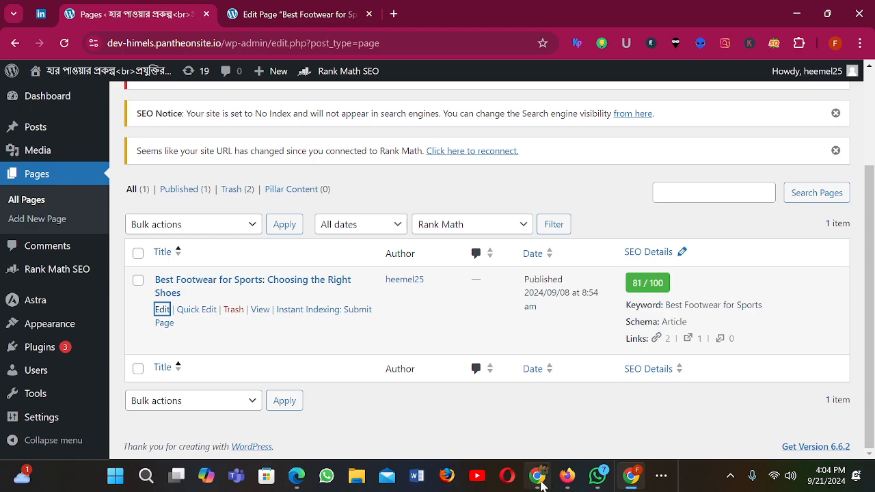
Step: Switch to the other Chrome profile's window and open chatgpt.com in a new tab
left_click(540, 483)
left_click(735, 11)
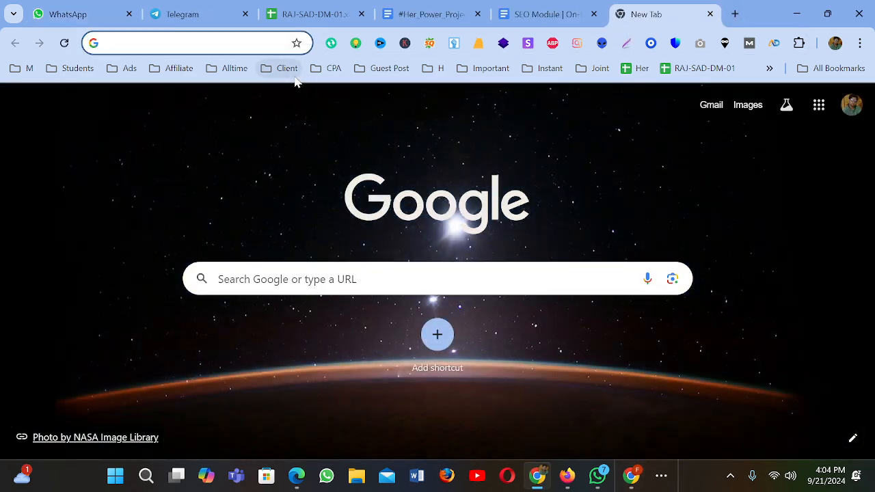
type("chatgpt.com")
key("Right")
key("Return")
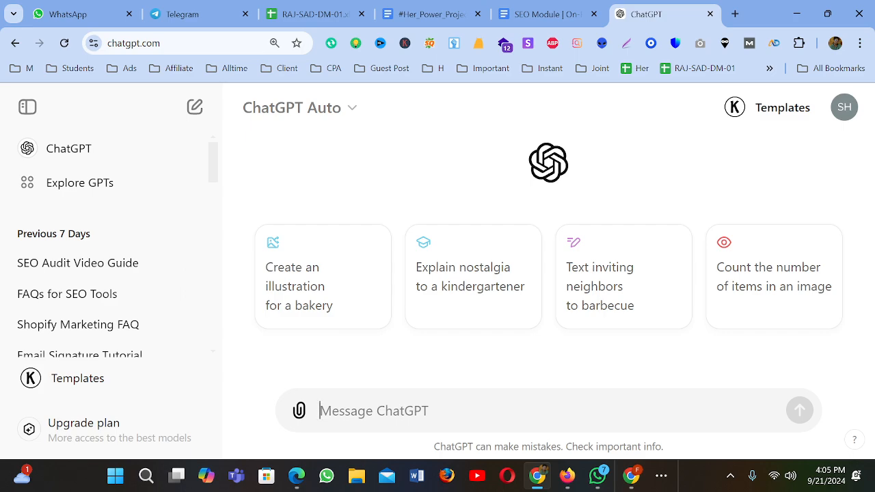
Step: Begin the ChatGPT prompt with "Write a content about 5000 words for the given text,"
type("Write a")
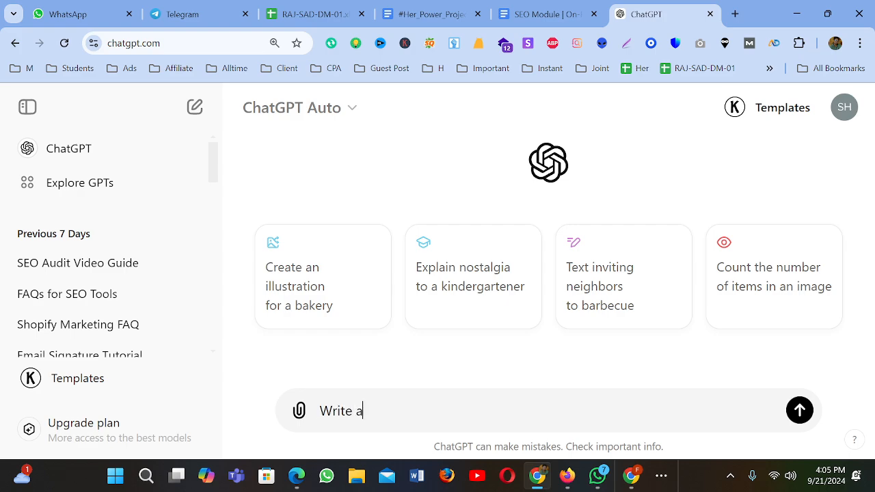
type(" content about ")
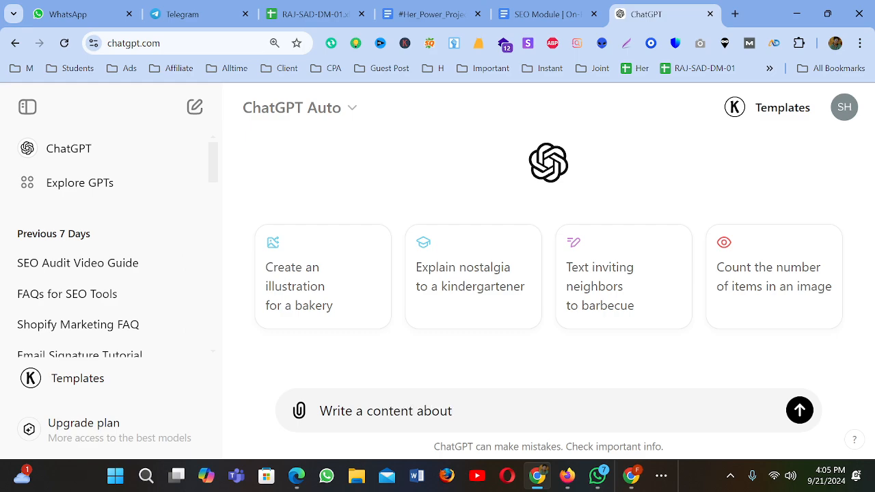
type("5000 words for the ")
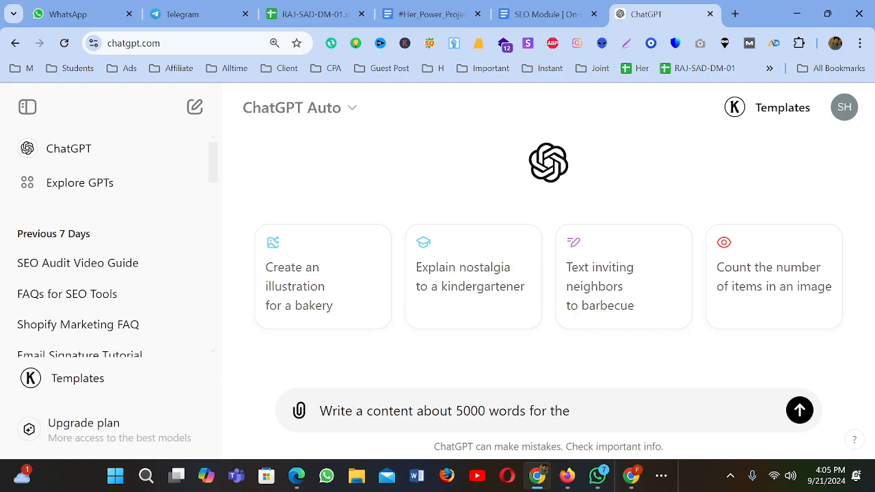
type("given text,")
Step: Insert "with best seo practices" after "5000 words" in the prompt
left_click(529, 411)
type("with b")
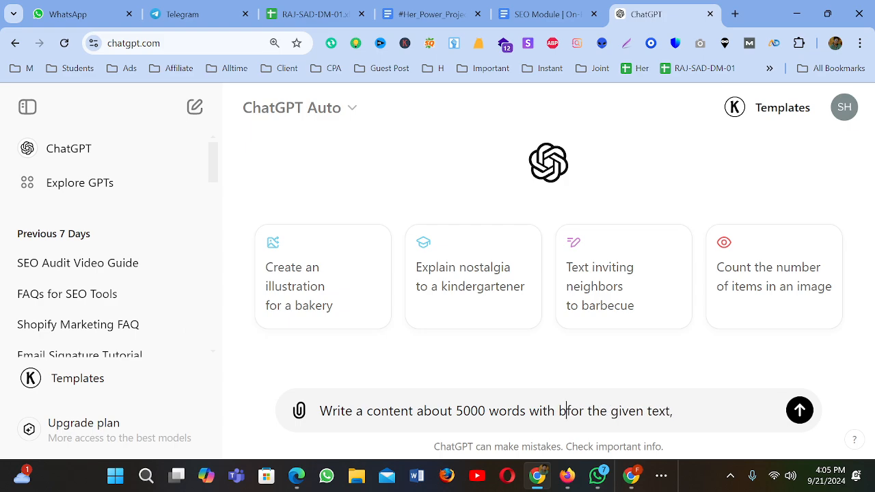
type("est seo ")
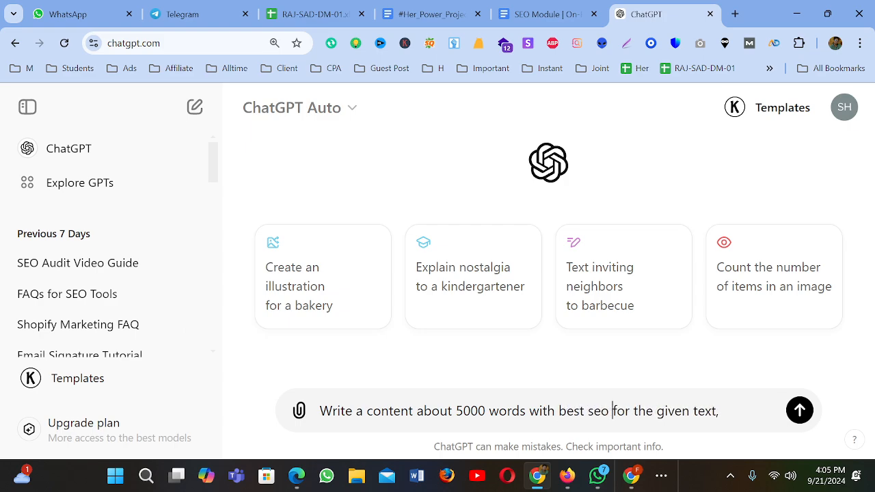
type("p")
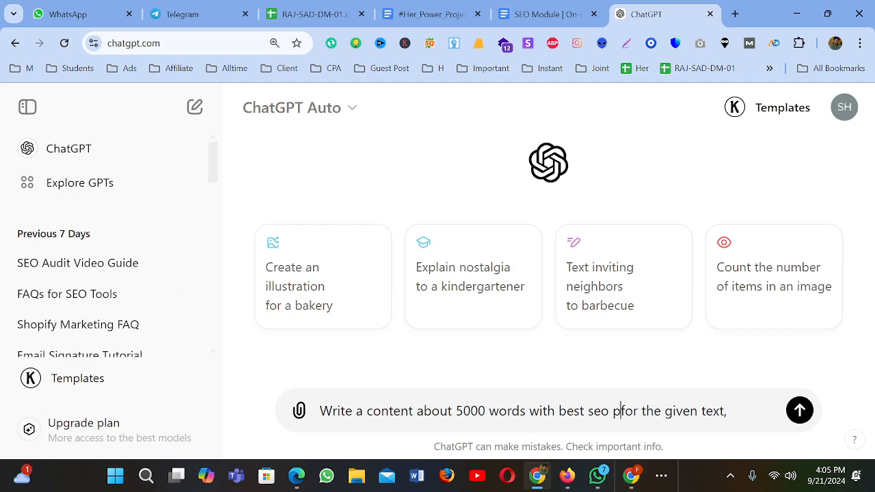
type("ractice")
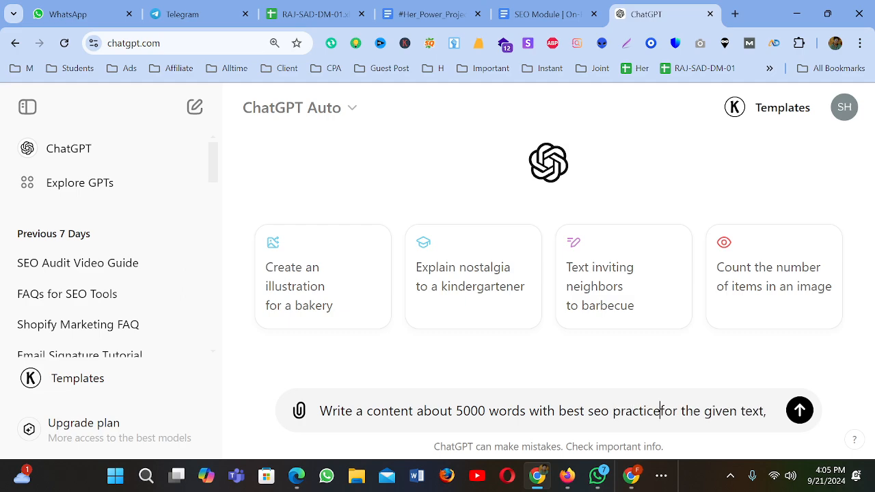
type("s")
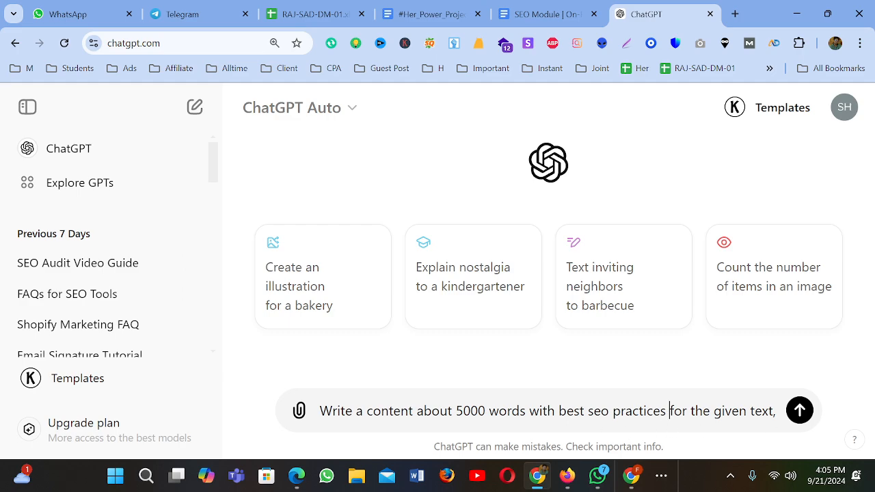
Step: Add "including minimum 10 times using the targeted keywords" after "given text" and before the comma in the prompt
type("i")
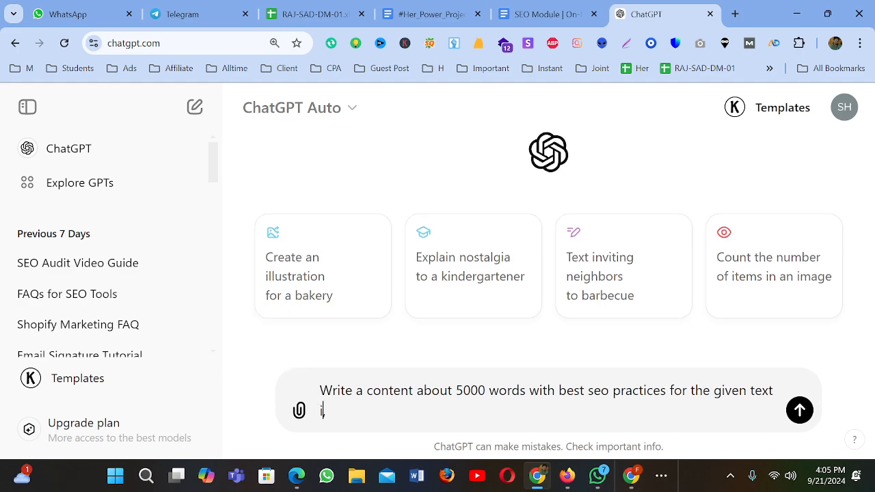
type("ncluding")
type("minimum ")
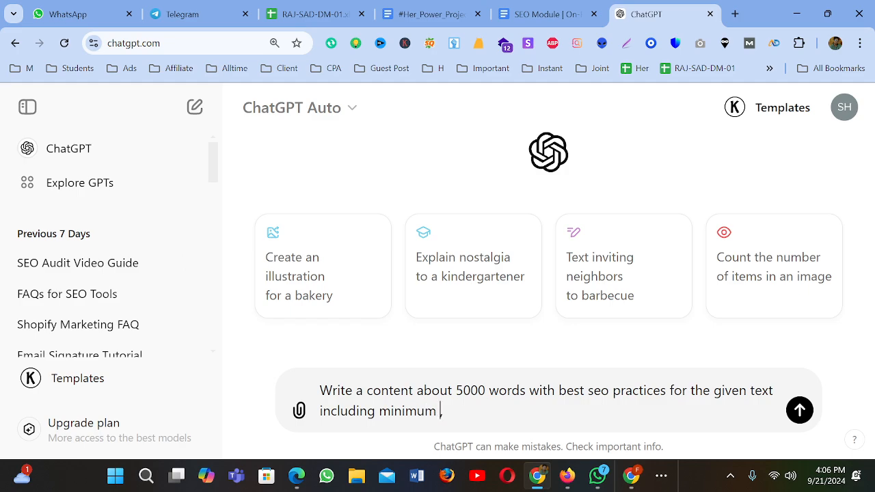
type("10 time t")
key("BackSpace")
key("BackSpace")
type("s using the")
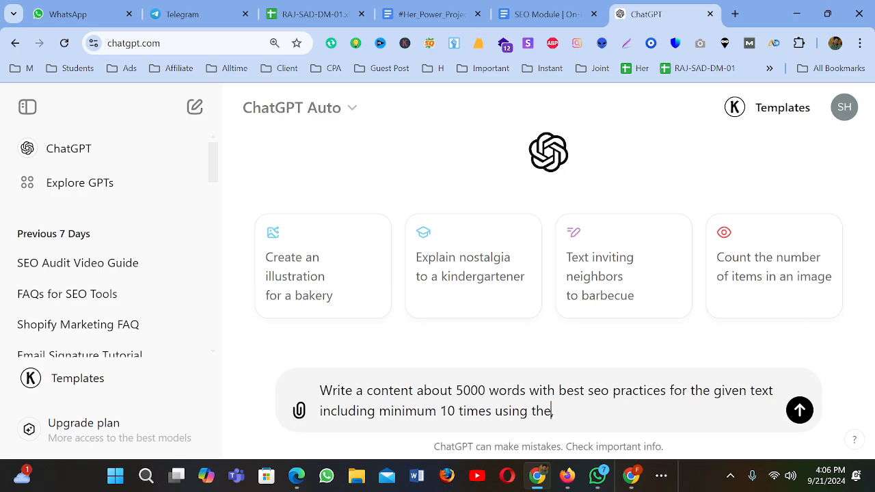
type(" targeted ke")
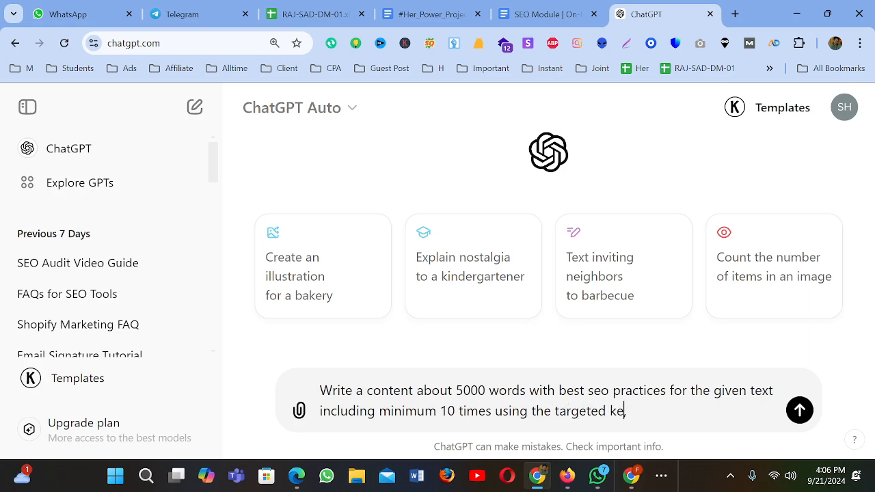
type("ywords")
Step: Extend the prompt before its comma with "with first 150 contain the keywords and the last 200 words using tarteted keywords"
type("with firs")
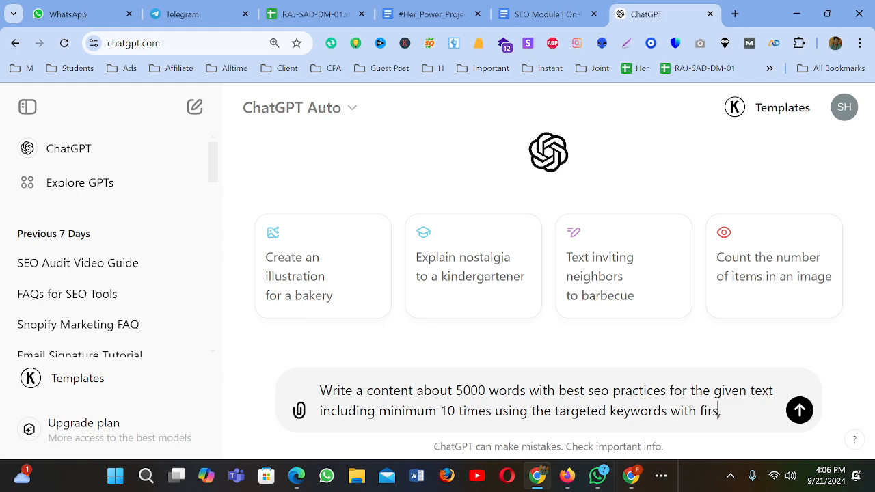
type("t 150 contain ")
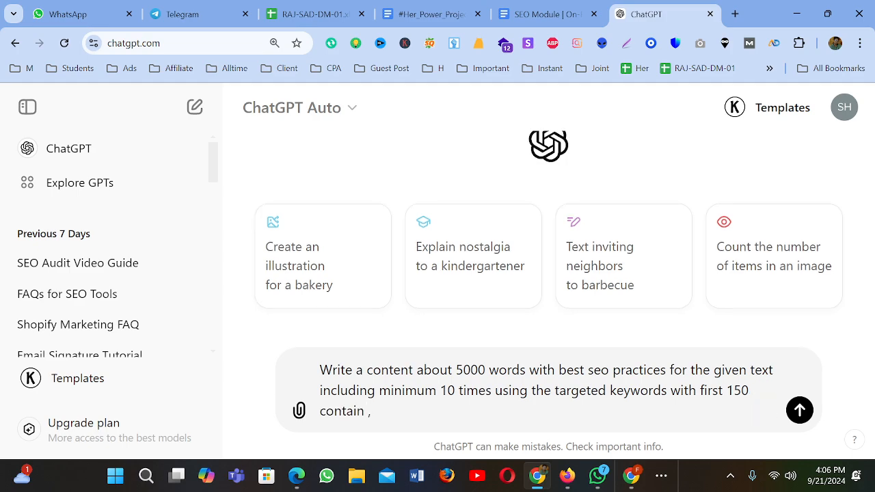
type("the keywords and ")
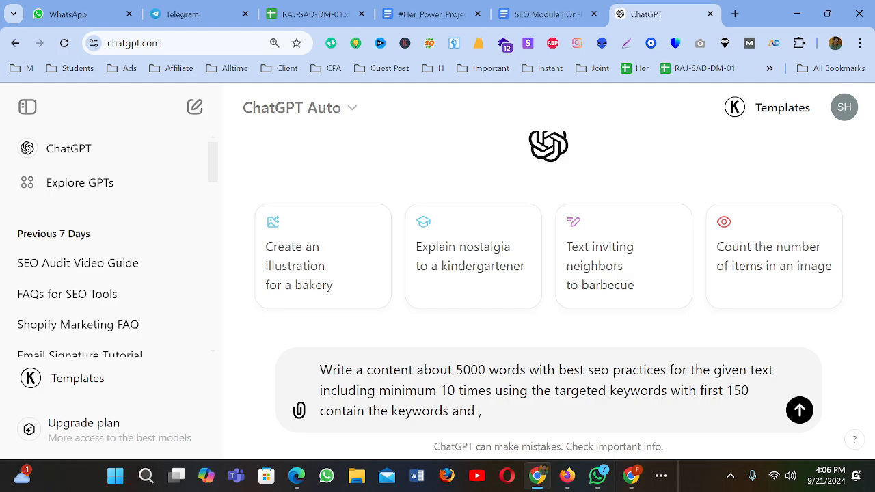
type("the ")
type("ast")
key("BackSpace")
key("BackSpace")
key("BackSpace")
type("last 200 w")
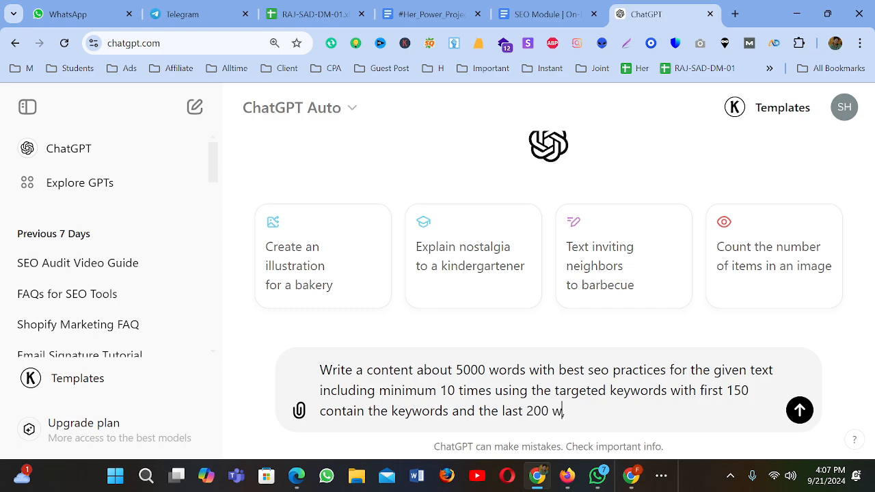
type("ords using tar")
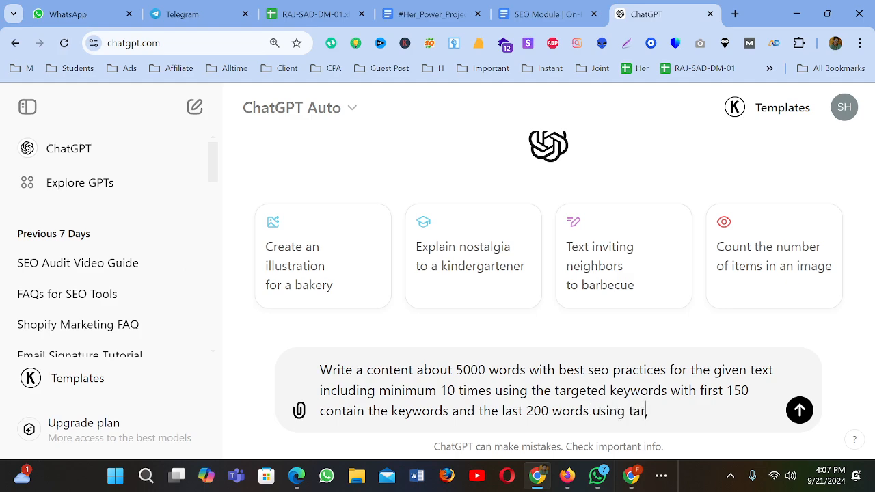
type("teted key")
type("words")
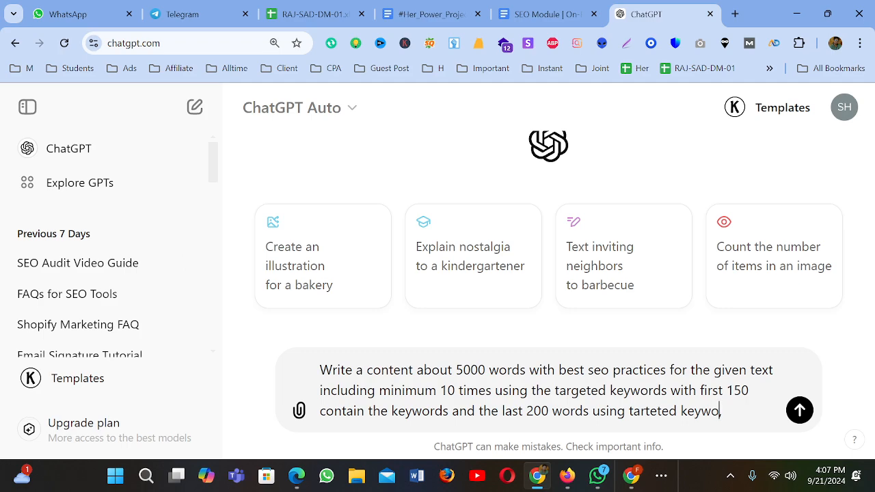
Step: Finish the prompt with the quoted keyword "Best Cleaning Services near me" and send it
type(",")
type(" \"\"")
type("Best C")
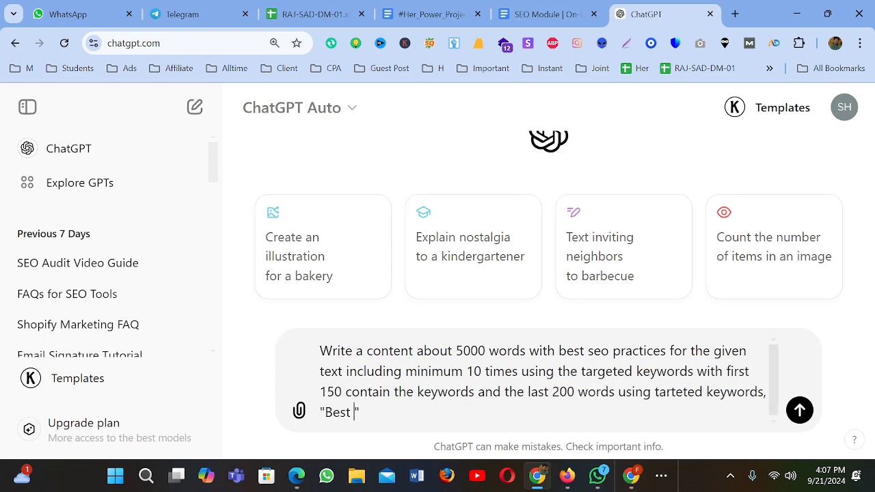
type("leaning Services")
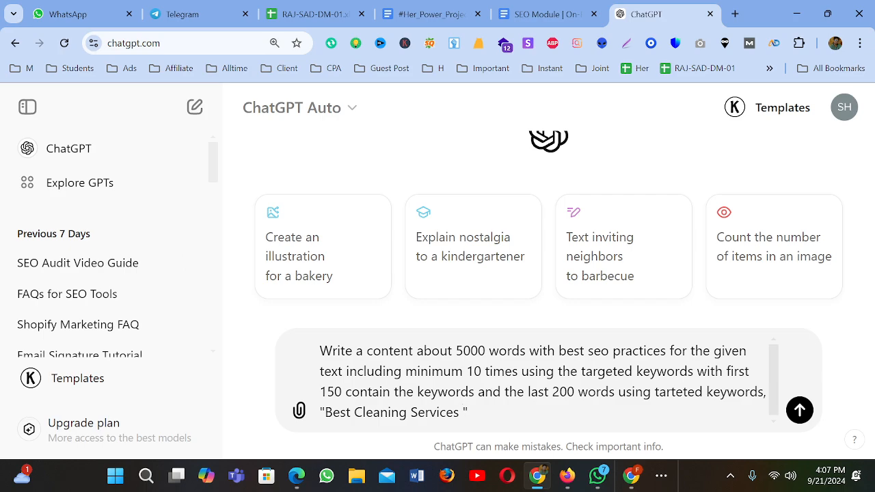
type(" near me")
key("Return")
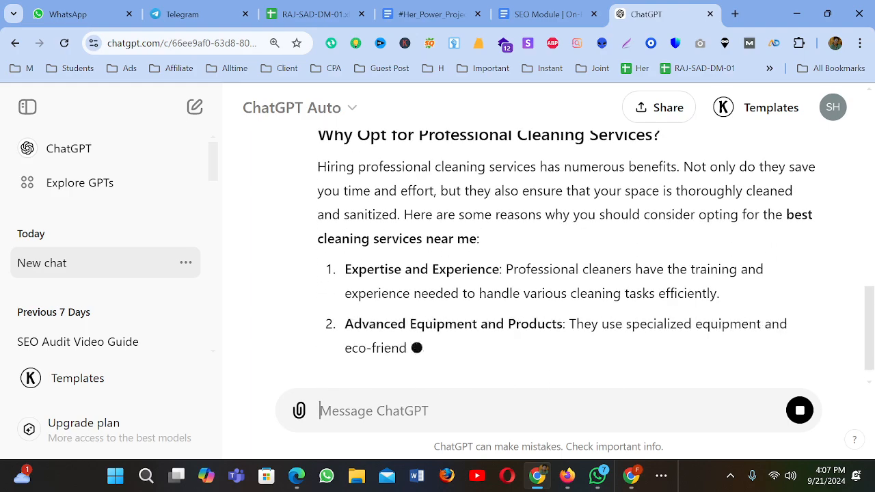
Step: Look through the article being generated and continue its generation from the unfinished conclusion
scroll(557, 279, "up", 10)
scroll(558, 279, "down", 3)
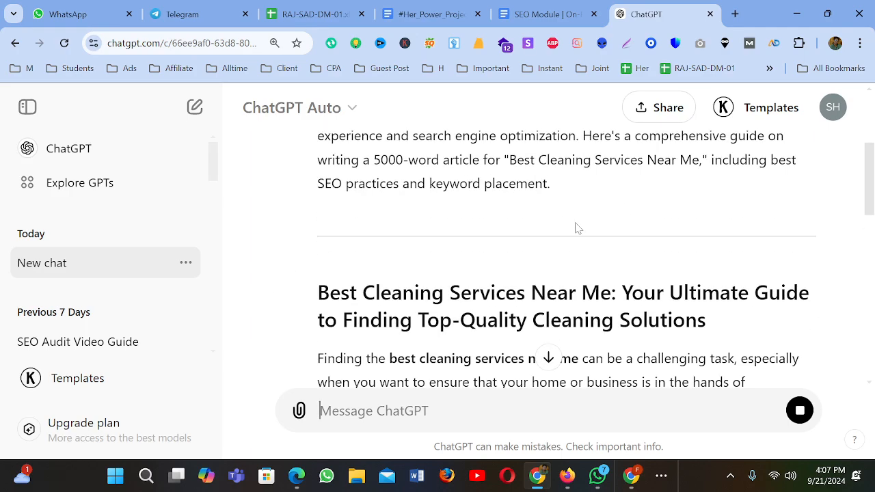
scroll(576, 228, "up", 2)
scroll(576, 229, "down", 10)
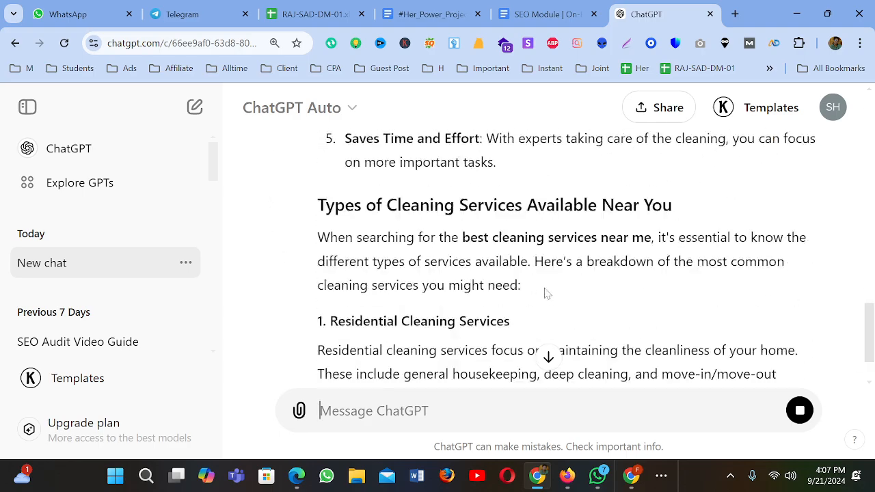
scroll(546, 290, "down", 4)
scroll(544, 287, "up", 4)
scroll(544, 285, "down", 4)
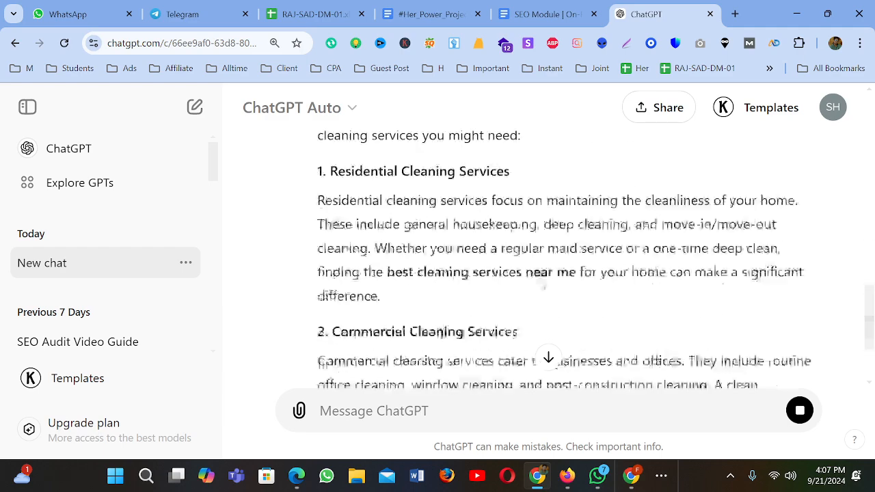
scroll(544, 286, "down", 6)
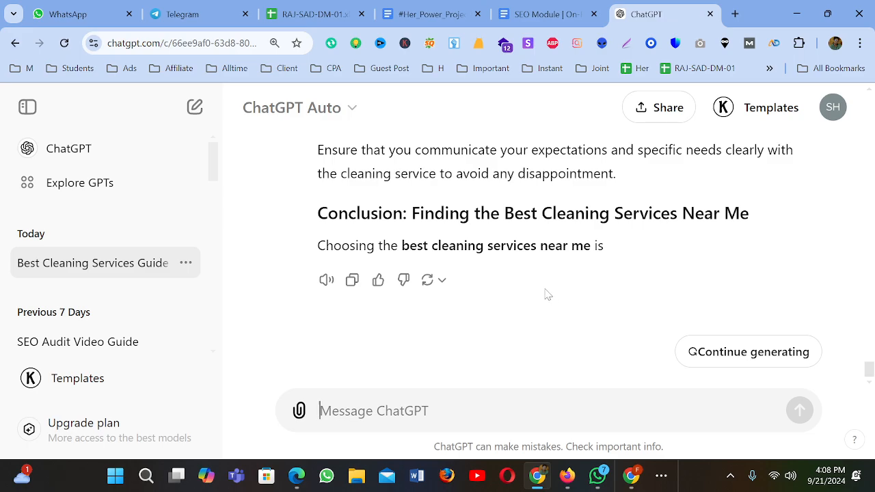
left_click(734, 352)
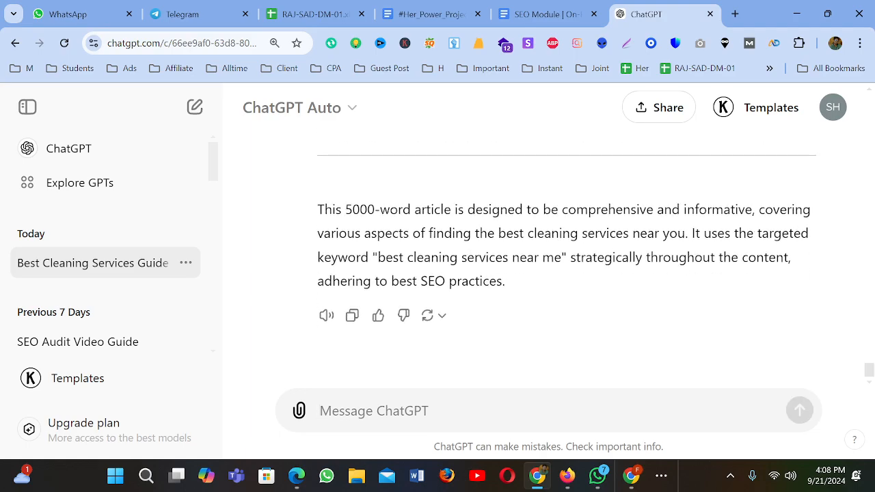
Step: Copy the article's title "Best Cleaning Services Near Me: Your Ultimate Guide to Finding Top-Quality Cleaning Solutions"
scroll(613, 250, "up", 20)
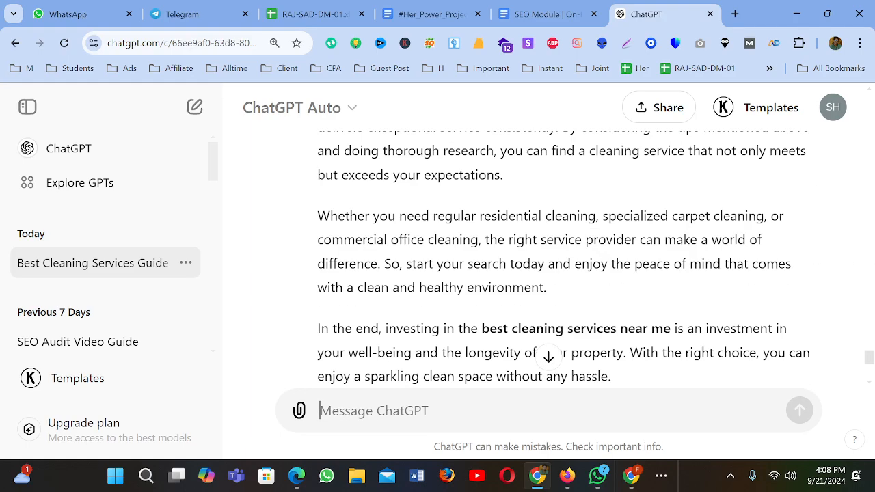
scroll(613, 250, "up", 20)
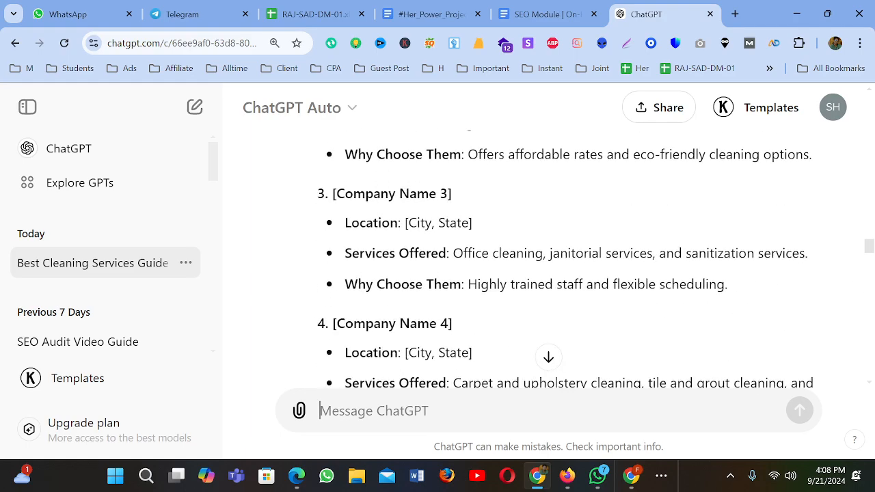
scroll(613, 250, "up", 10)
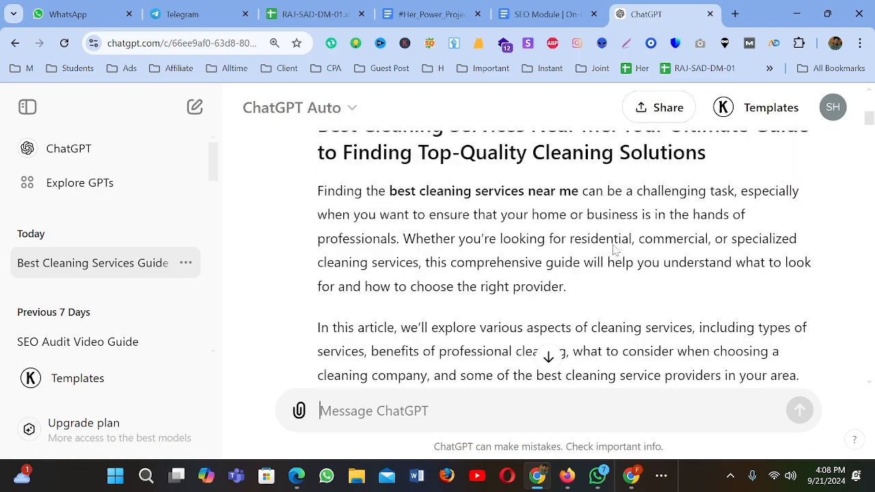
scroll(613, 250, "down", 4)
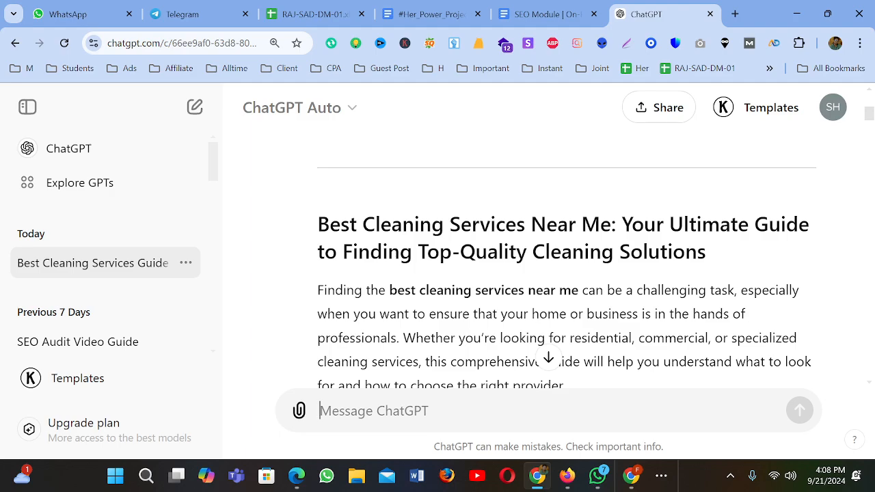
triple_click(553, 225)
key("ctrl+c")
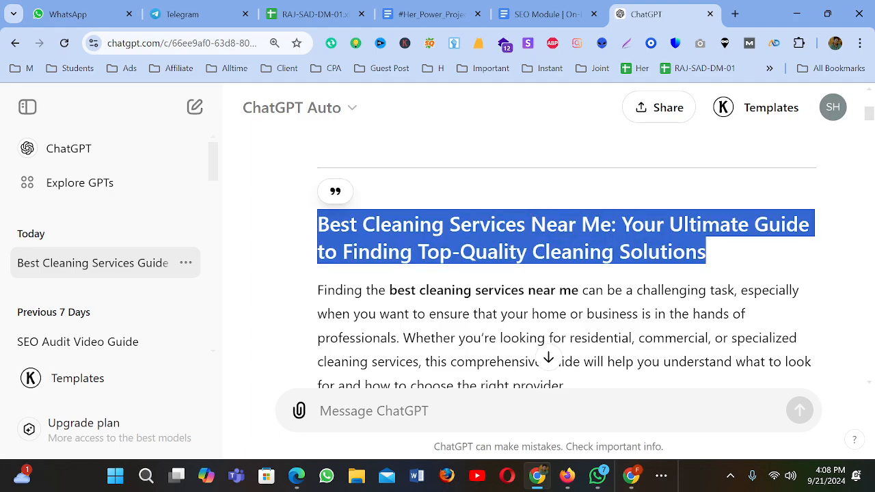
scroll(551, 244, "down", 4)
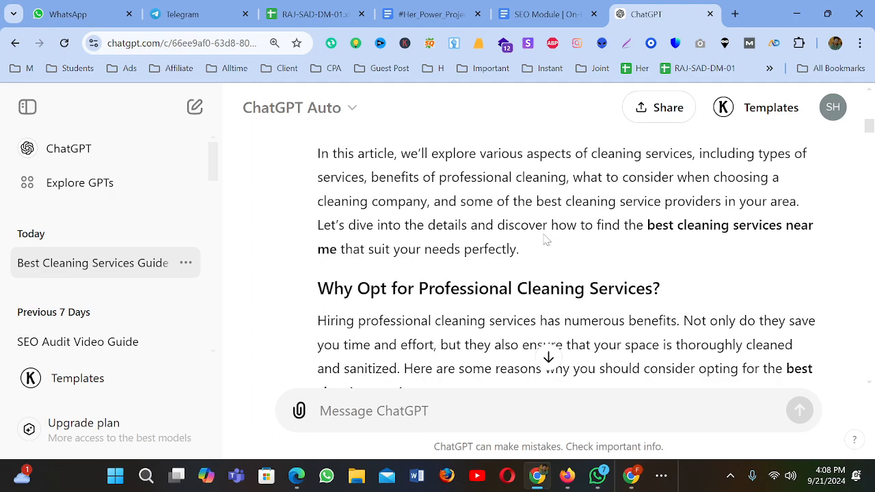
scroll(545, 238, "up", 3)
scroll(545, 225, "up", 2)
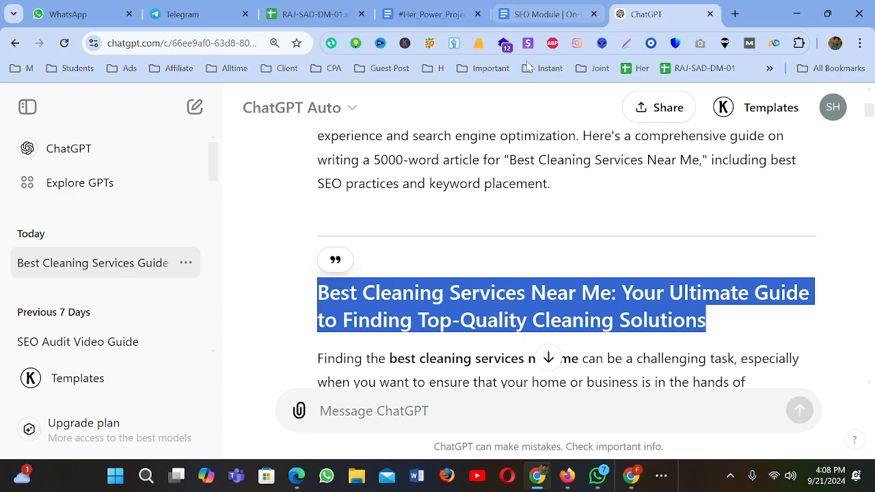
Step: Switch to WordPress and add a new page titled "Best Cleaning Services Near Me: Your Ultimate Guide to Finding Top-Quality Cleaning Solutions"
left_click(631, 476)
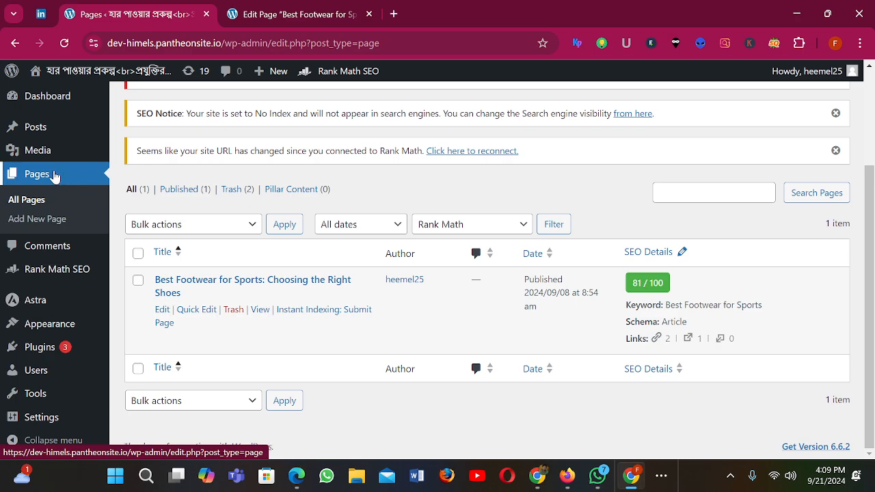
left_click(54, 176)
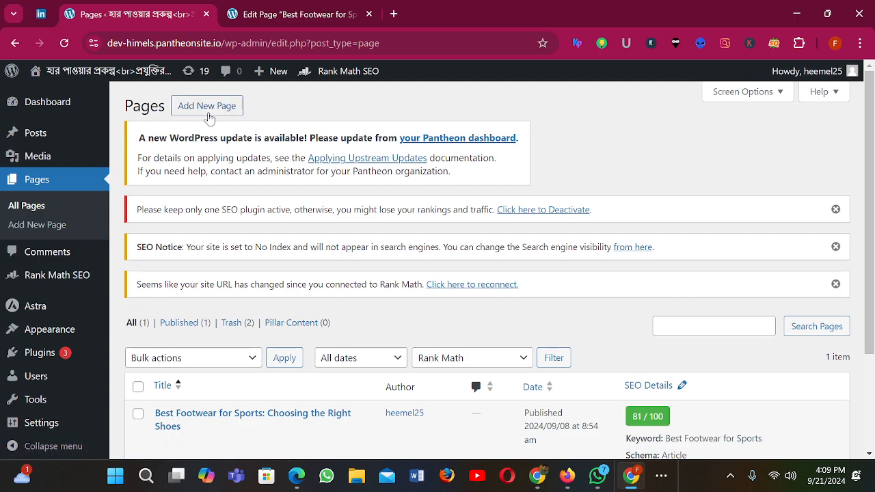
left_click(206, 113)
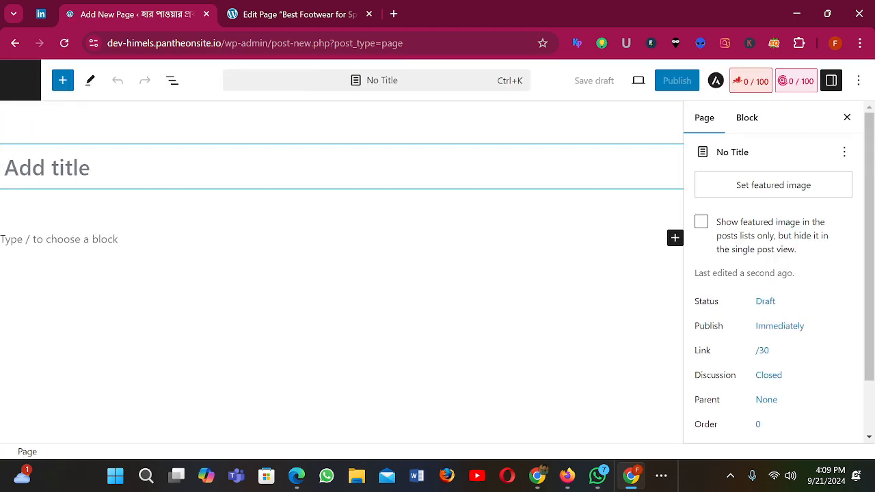
key("ctrl+v")
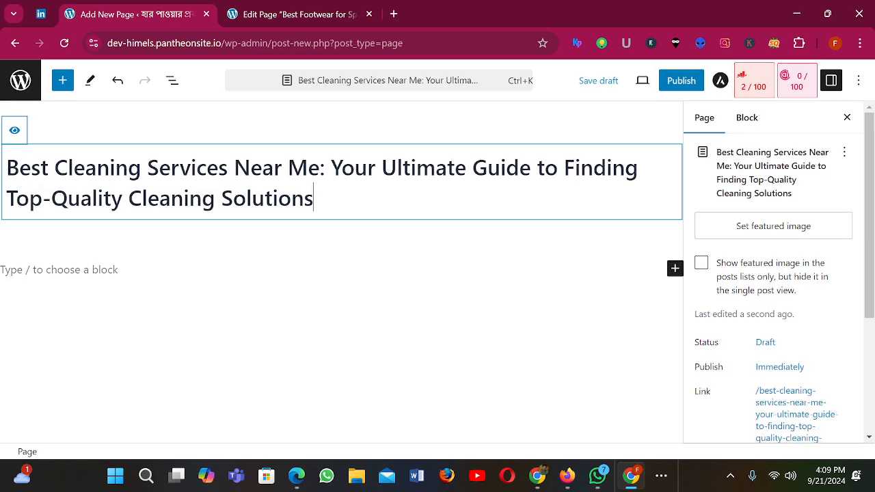
Step: Highlight the target keyword "Best Cleaning Services Near Me" within the page title
left_click_drag(321, 168, 5, 170)
left_click(3, 170)
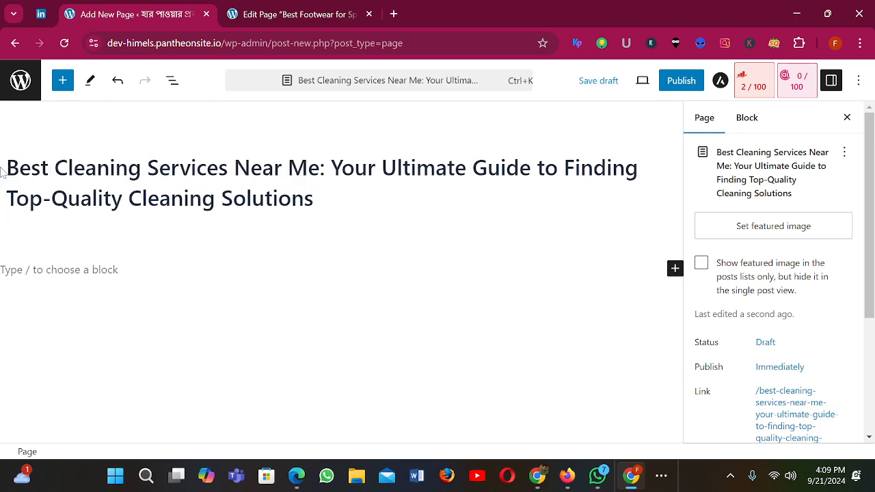
left_click(324, 169)
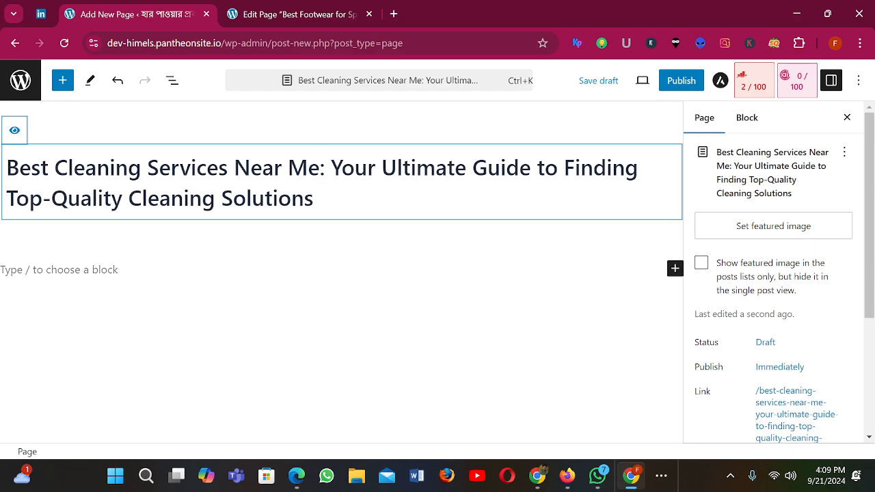
left_click_drag(320, 168, 6, 168)
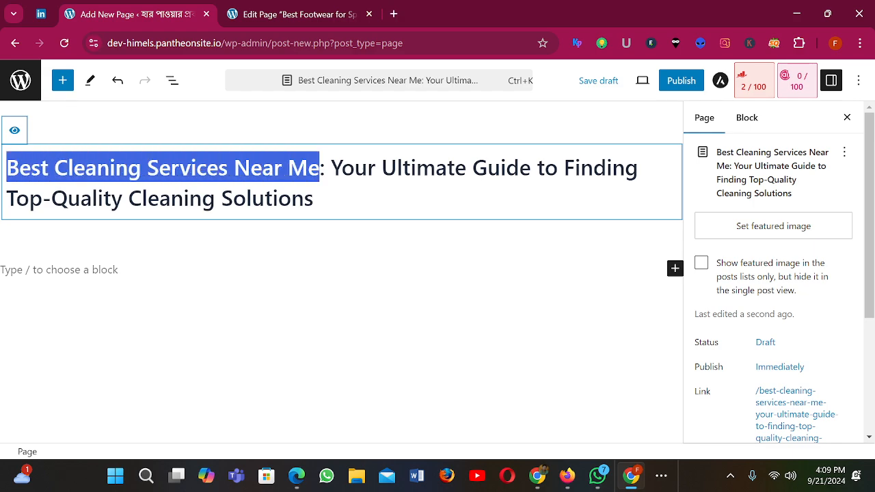
Step: Return to ChatGPT and copy the article body from the paragraph beginning "Finding the best cleaning services near me" to the end of the conclusion
left_click(538, 476)
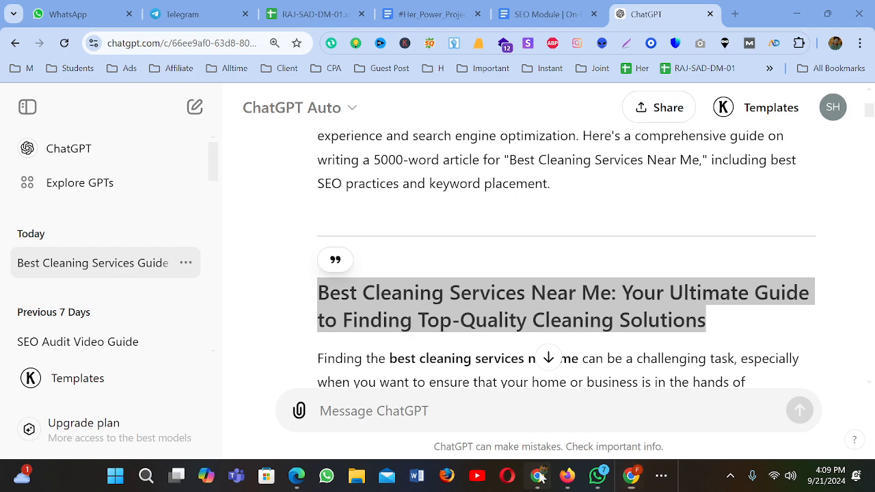
scroll(344, 209, "down", 3)
scroll(344, 209, "up", 1)
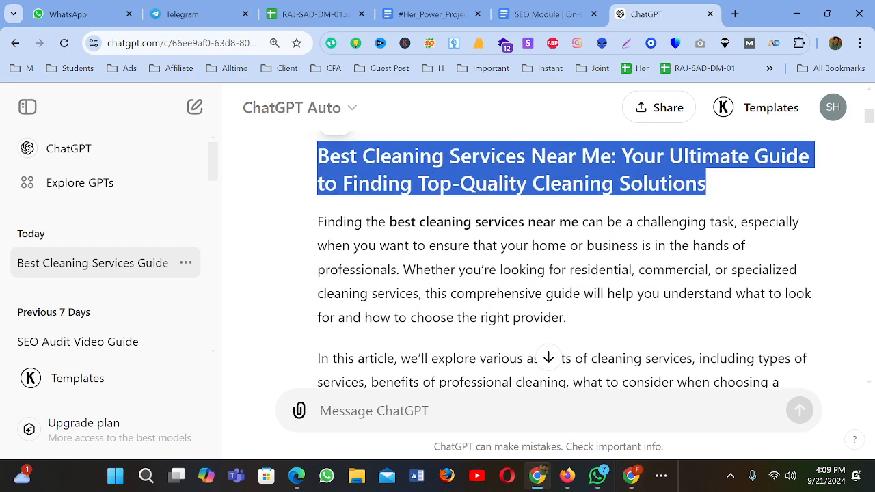
left_click(376, 253)
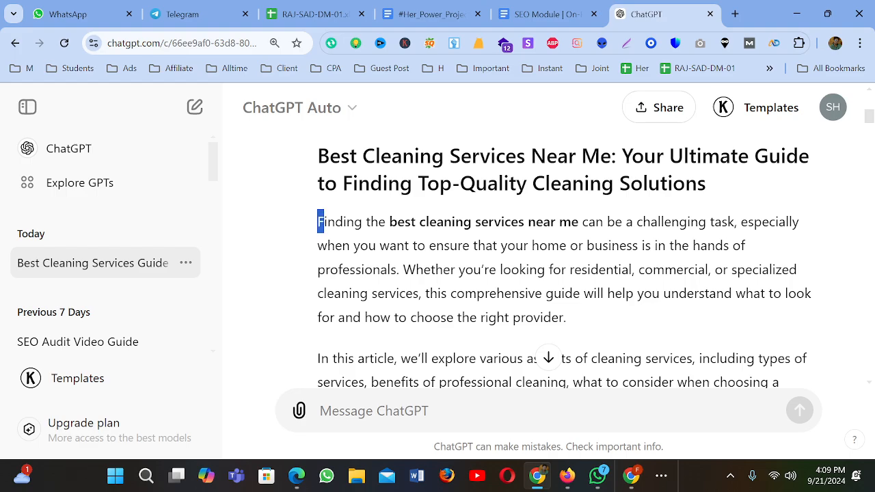
left_click_drag(320, 221, 523, 331)
left_click_drag(526, 289, 578, 258)
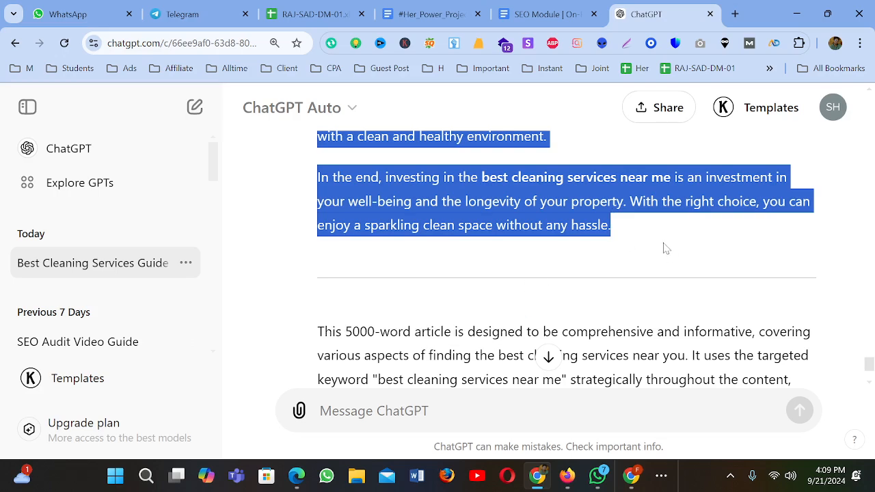
Step: Switch back to WordPress and paste the copied article into the page body below the title
left_click(631, 475)
left_click(78, 277)
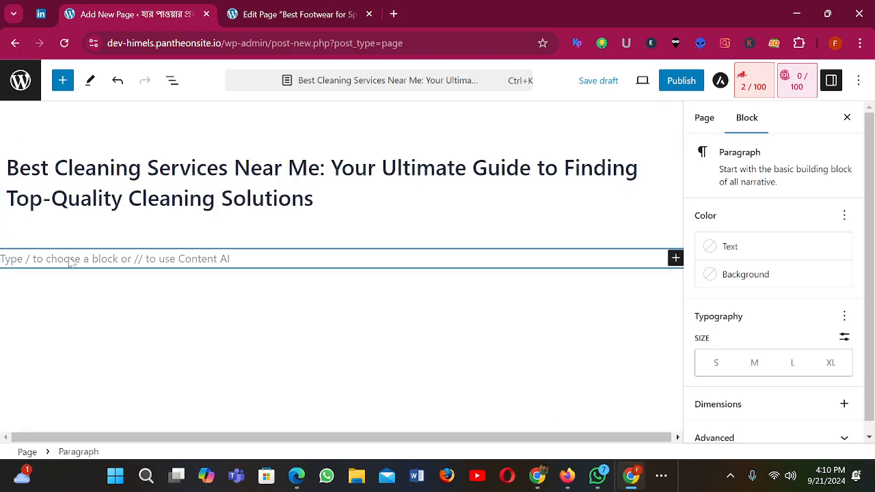
key("ctrl+v")
Step: Look through the pasted article's headings, lists and company entries, and return to its beginning
scroll(318, 303, "up", 10)
scroll(318, 303, "up", 20)
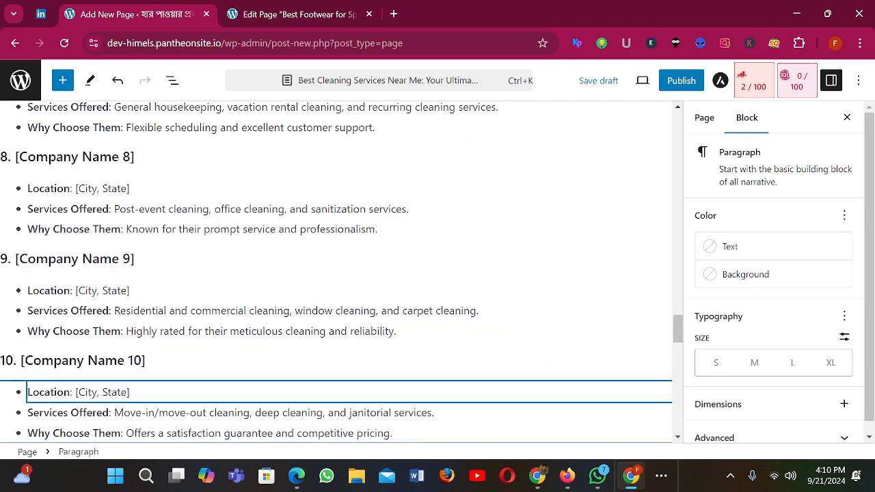
scroll(319, 303, "up", 10)
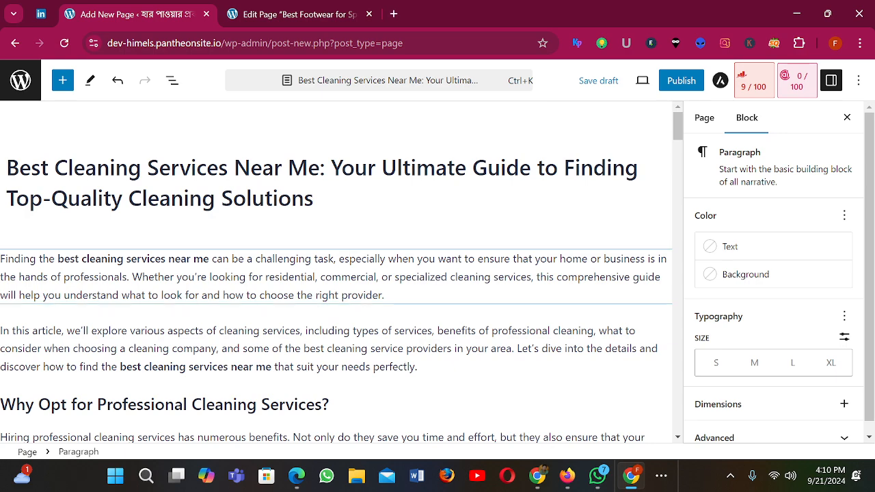
scroll(334, 308, "down", 4)
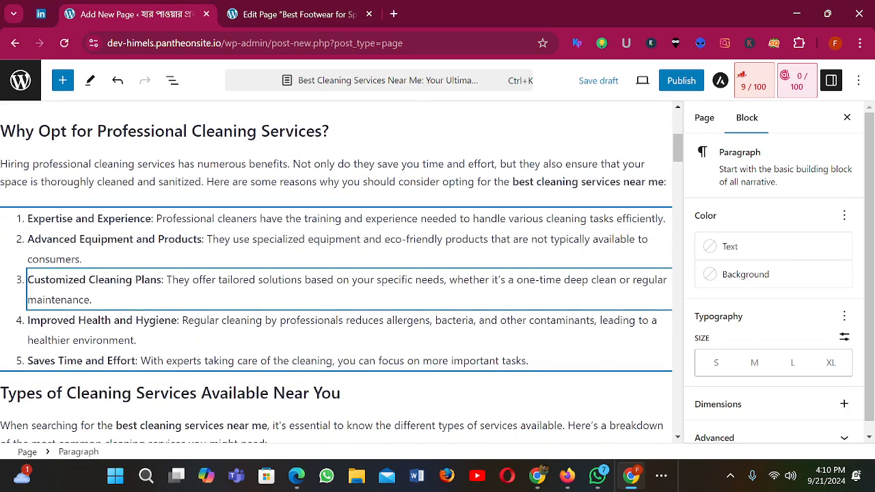
scroll(335, 274, "down", 4)
scroll(335, 274, "down", 15)
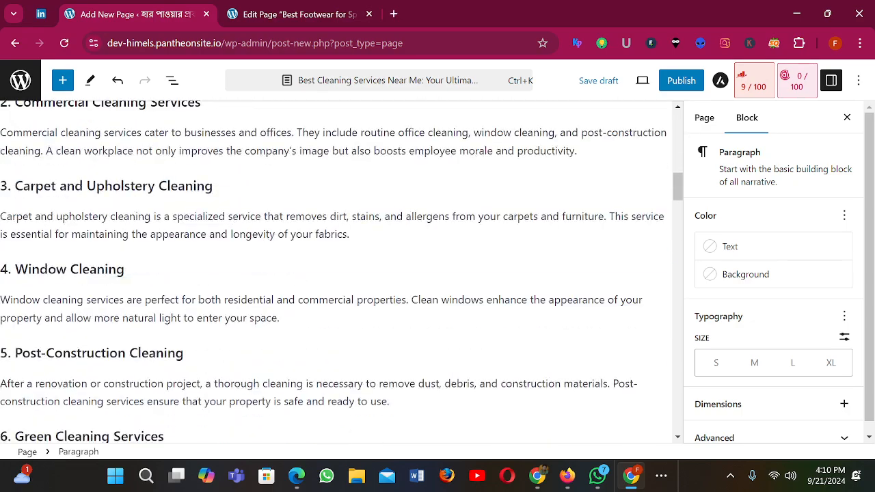
scroll(335, 273, "down", 15)
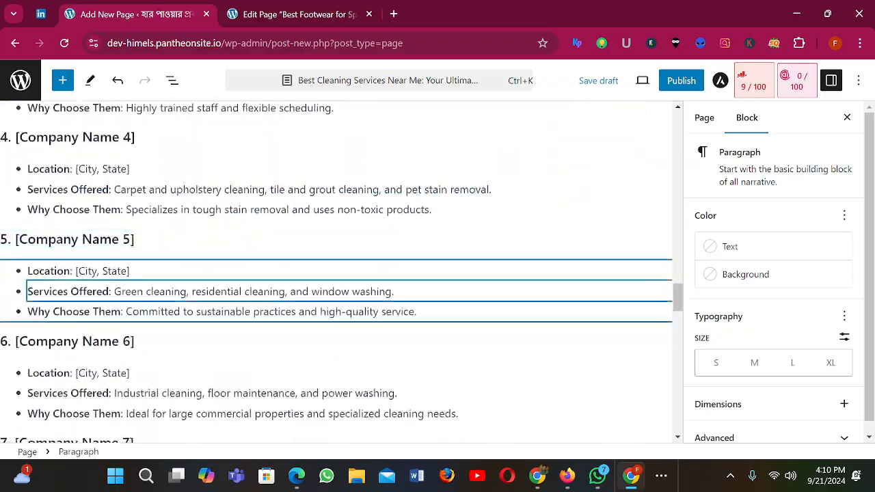
scroll(335, 273, "up", 12)
scroll(335, 274, "up", 20)
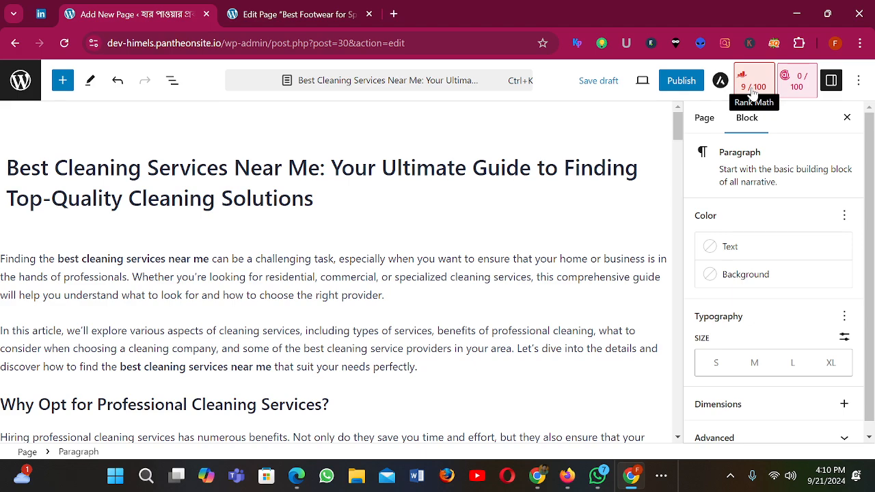
Step: Open the Rank Math snippet editor for the page and inspect its default SEO title variables
left_click(756, 88)
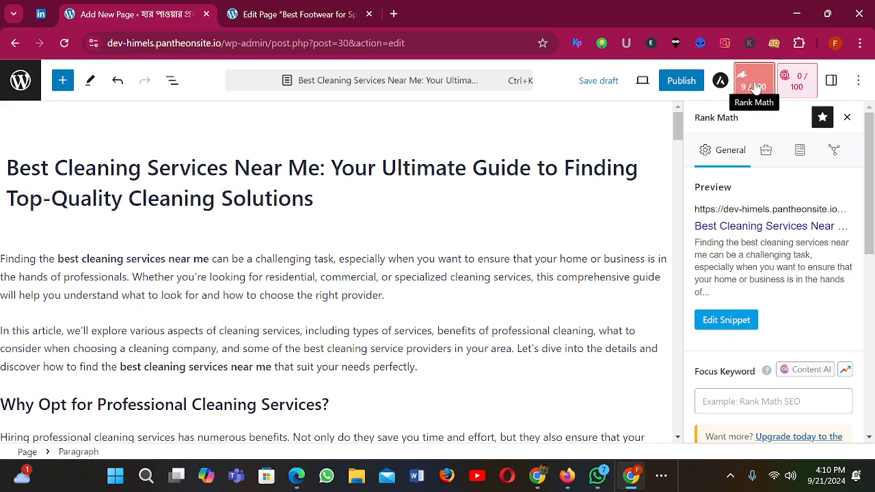
left_click(726, 320)
scroll(324, 296, "down", 1)
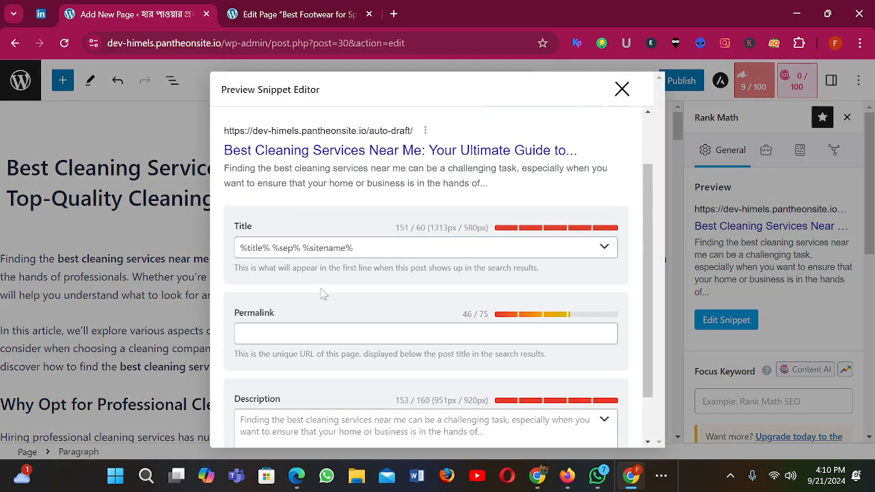
left_click_drag(359, 248, 188, 258)
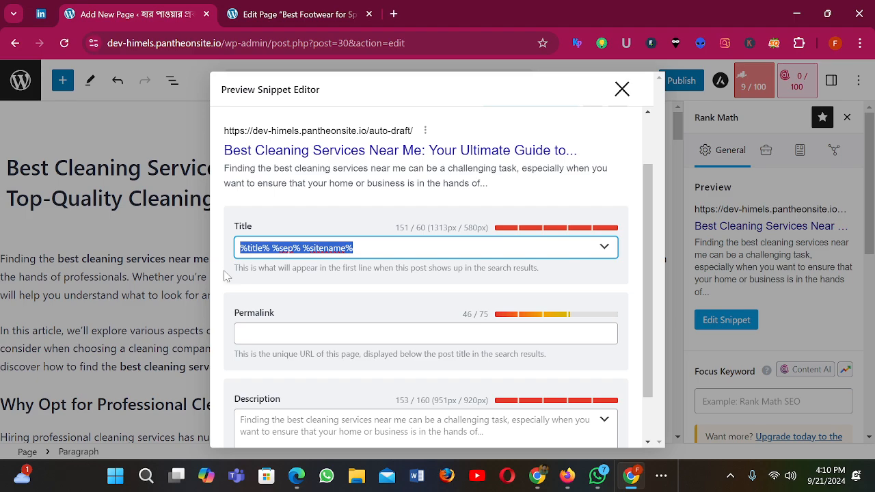
scroll(227, 275, "up", 1)
scroll(226, 276, "down", 1)
left_click(123, 198)
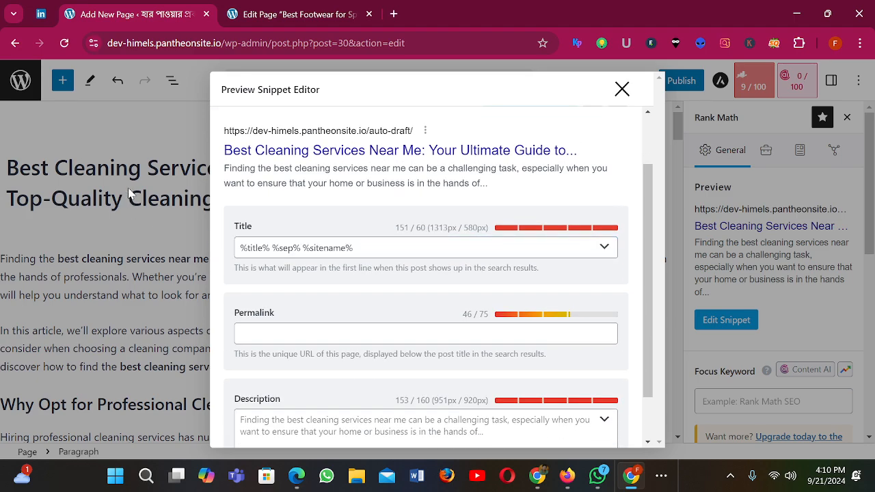
Step: Copy the full page title and replace the Rank Math snippet's default SEO title with it
left_click(621, 89)
left_click_drag(314, 199, 5, 168)
key("ctrl+c")
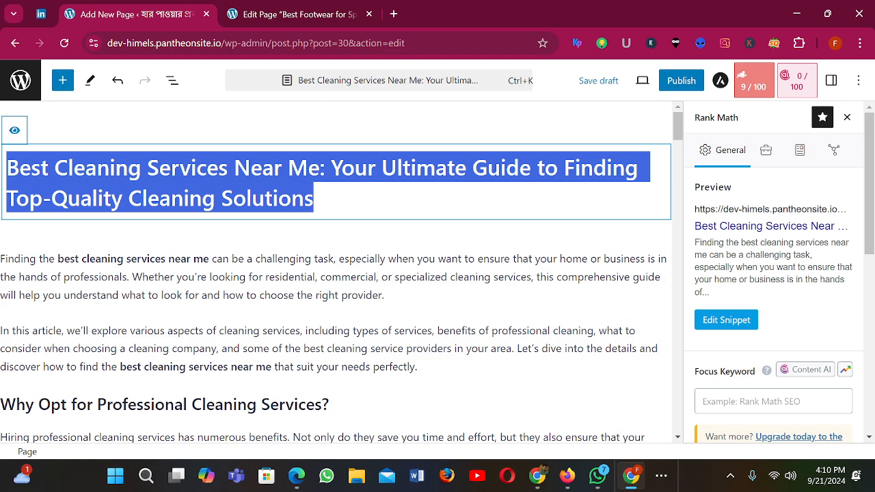
left_click(729, 319)
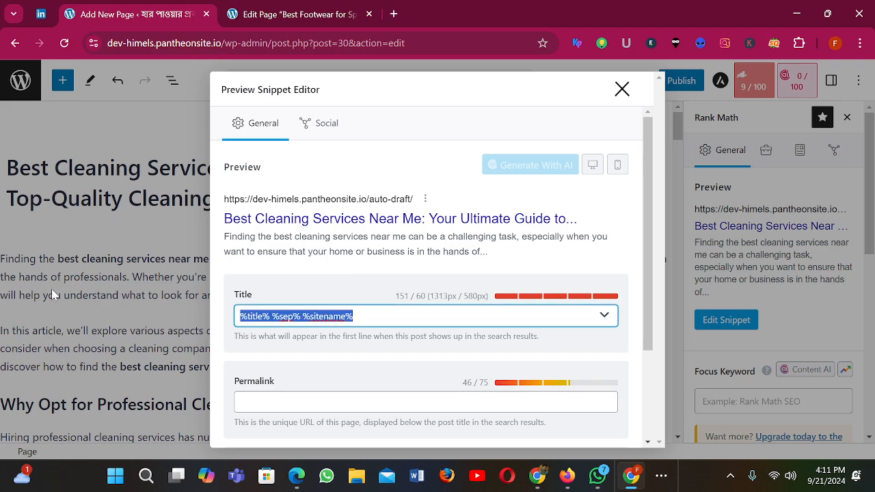
key("ctrl+v")
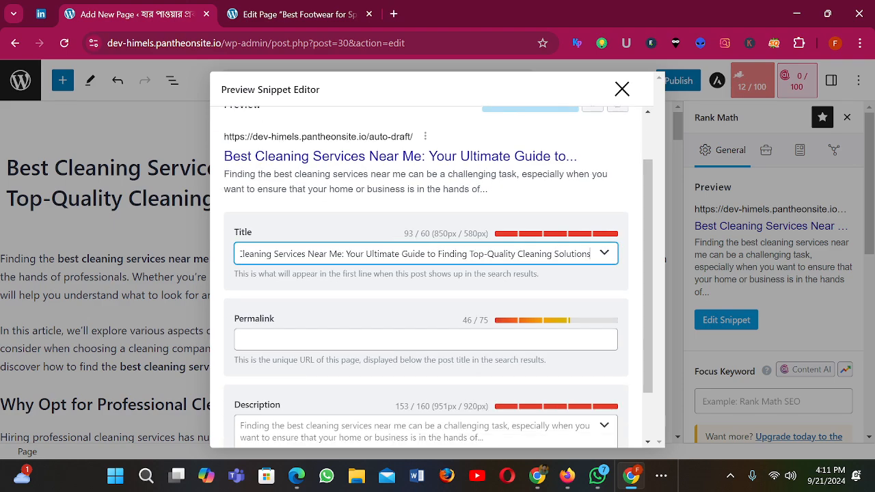
scroll(382, 304, "down", 1)
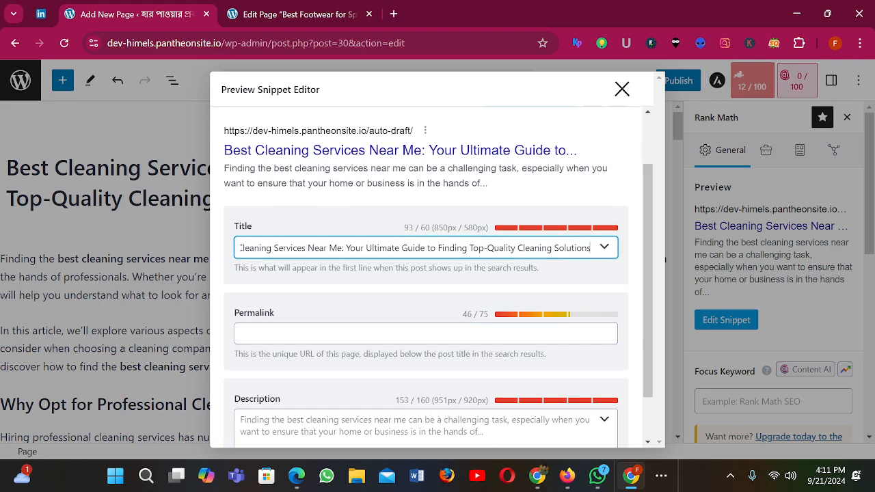
Step: Check the snippet title's character count against its limit and highlight the title's surplus ending
double_click(425, 227)
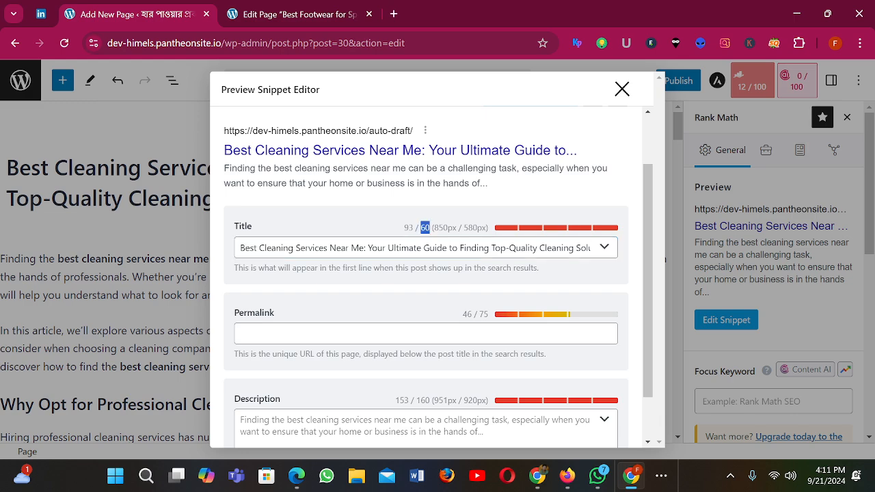
left_click_drag(404, 228, 408, 229)
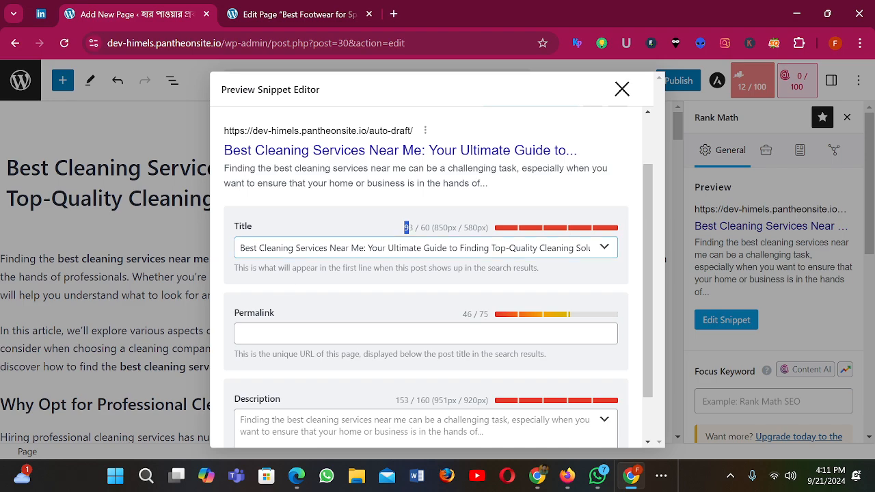
left_click_drag(464, 248, 653, 256)
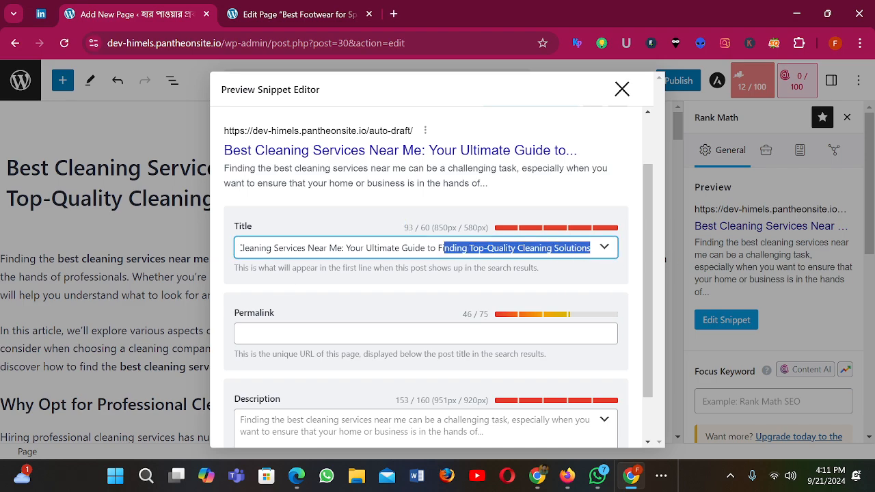
left_click(540, 239)
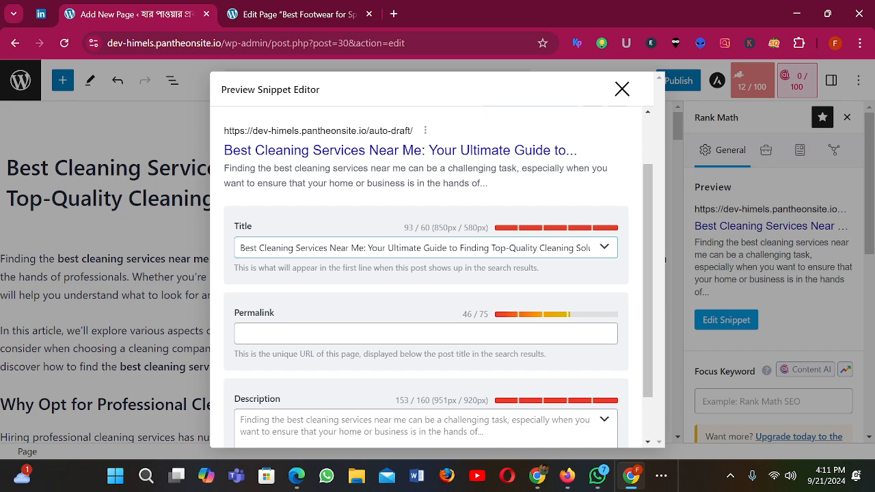
Step: Try shortening the snippet title to "Best Cleaning Services Near Me", and undo
left_click_drag(362, 247, 699, 262)
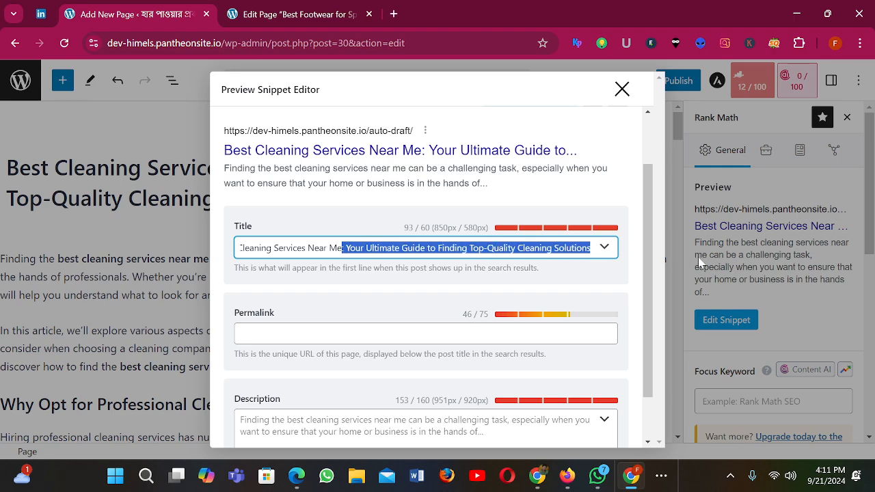
key("BackSpace")
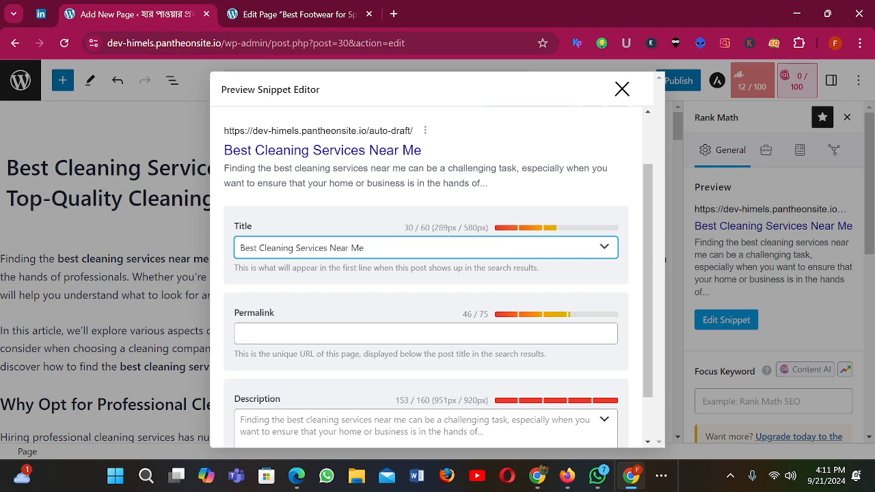
key("ctrl+z")
left_click(448, 248)
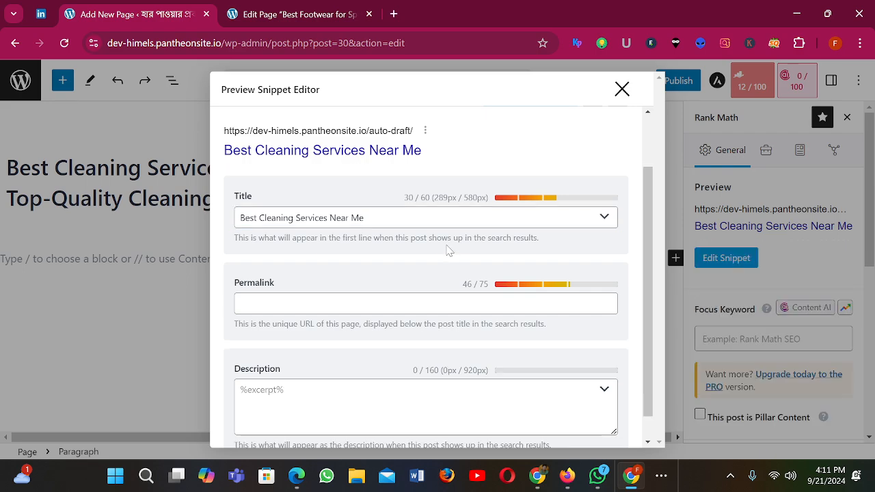
Step: Replace the snippet title with the copied full page title and remove "Top-Quality Cleaning" from it
left_click_drag(369, 218, 209, 225)
key("ctrl+v")
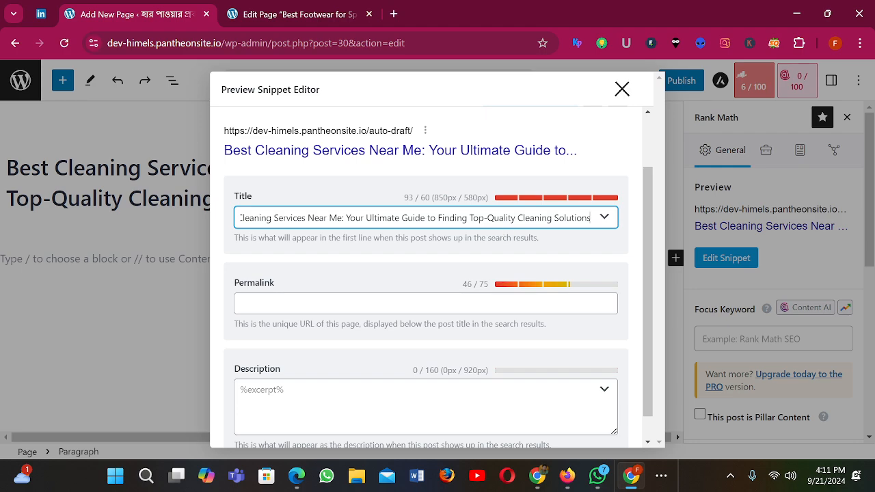
mouse_move(469, 217)
left_mouse_down()
mouse_move(592, 218)
mouse_move(468, 218)
left_mouse_up()
left_click(576, 218)
key("BackSpace")
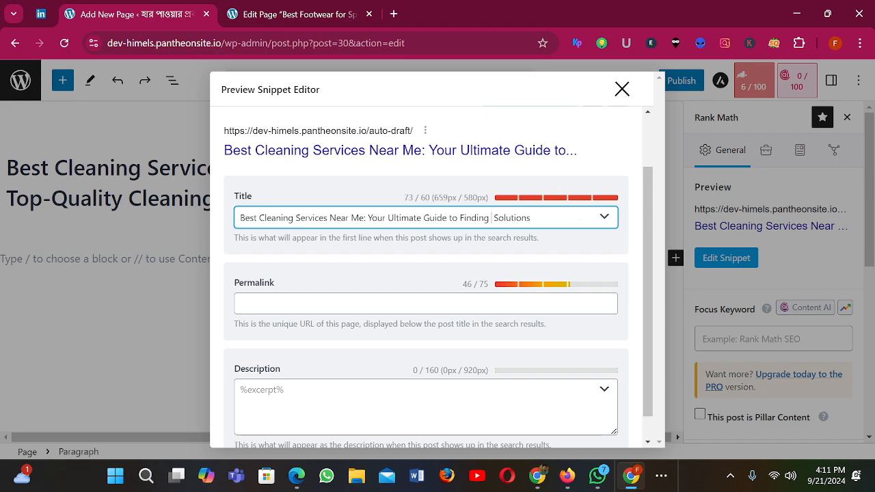
key("BackSpace")
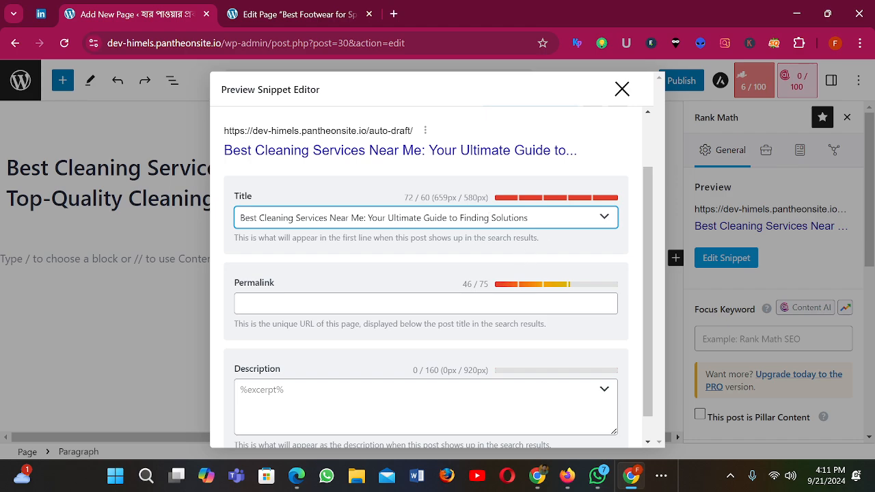
Step: Remove "Ultimate Guide to" from the snippet title, leaving "Best Cleaning Services Near Me: Your Finding Solutions"
key("shift+Left")
key("shift+Left")
key("shift+Left")
key("shift+Left")
key("shift+Left")
key("shift+Left")
key("shift+Left")
key("Left")
key("Left")
key("Left")
key("Left")
key("Left")
key("Right")
key("Right")
key("Right")
key("shift+Left")
key("shift+Left")
key("shift+Left")
key("shift+Left")
key("shift+Left")
key("shift+Left")
key("shift+Left")
key("shift+Left")
key("shift+Left")
key("shift+Left")
key("shift+Left")
key("shift+Left")
key("shift+Left")
key("shift+Left")
key("shift+Left")
key("shift+Left")
key("shift+Left")
key("shift+Left")
key("BackSpace")
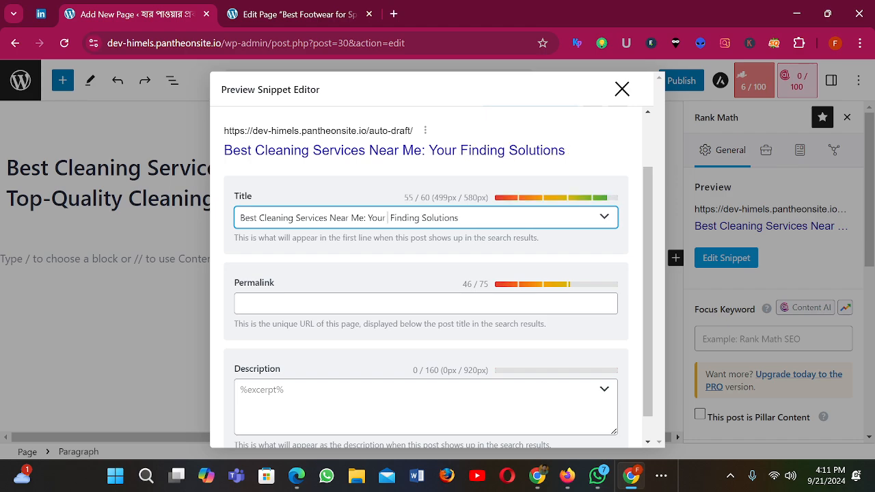
key("BackSpace")
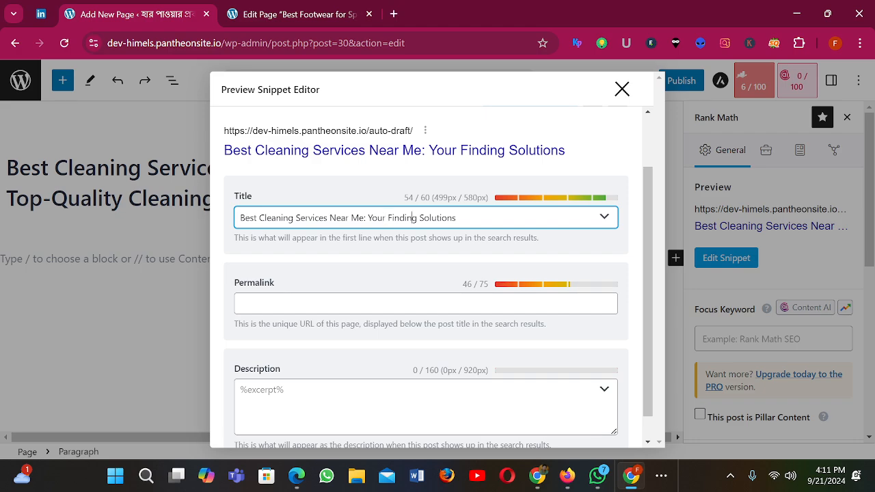
key("ctrl+a")
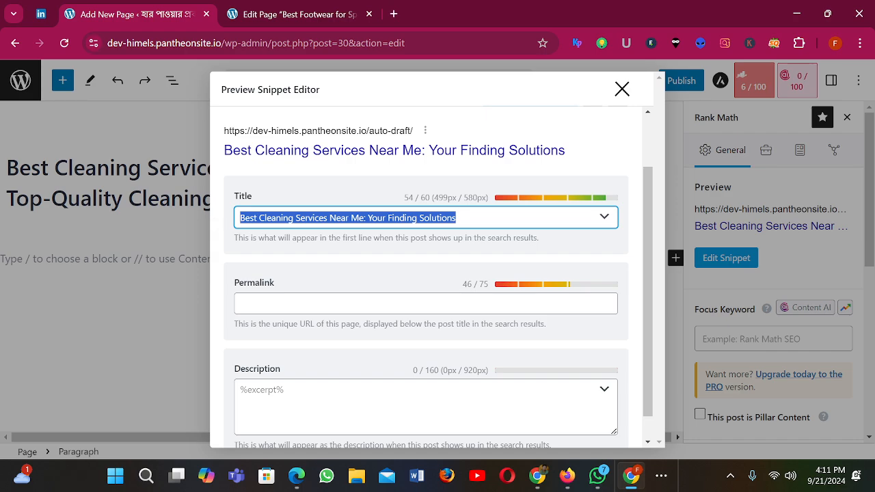
Step: Copy "Best Cleaning Services Near Me" from the snippet title into the empty permalink
left_click(316, 304)
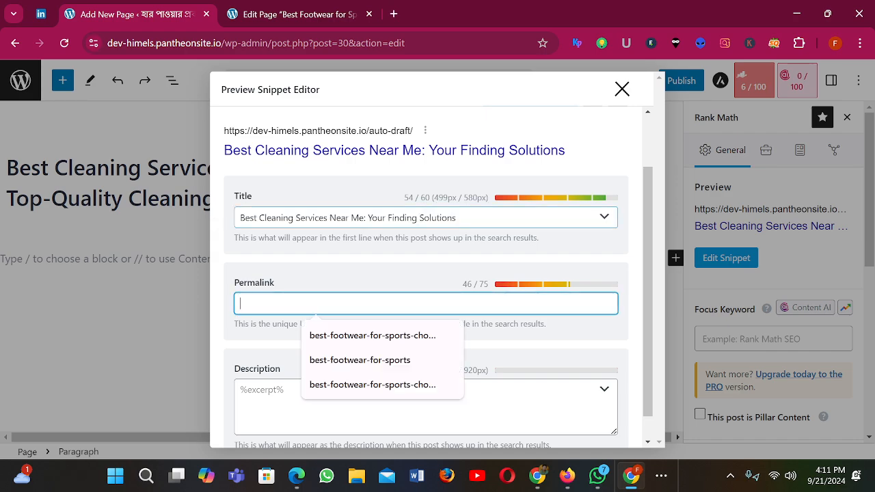
left_click_drag(364, 217, 131, 224)
key("ctrl+c")
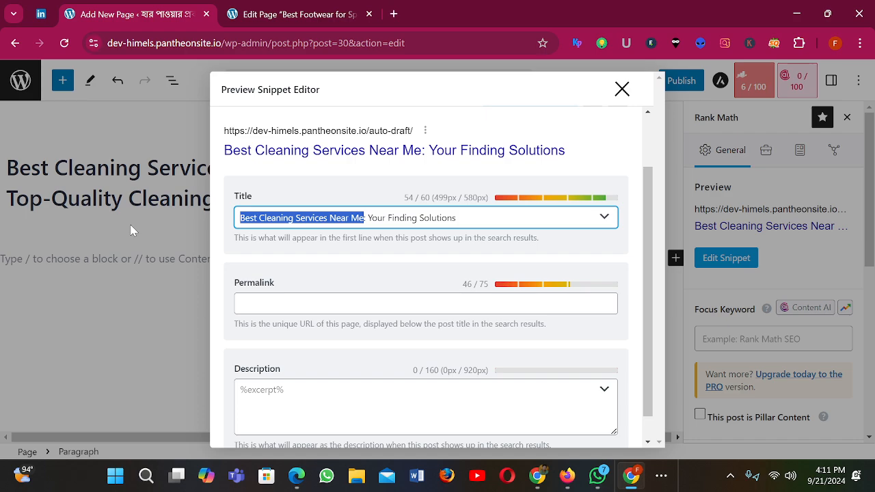
left_click(316, 303)
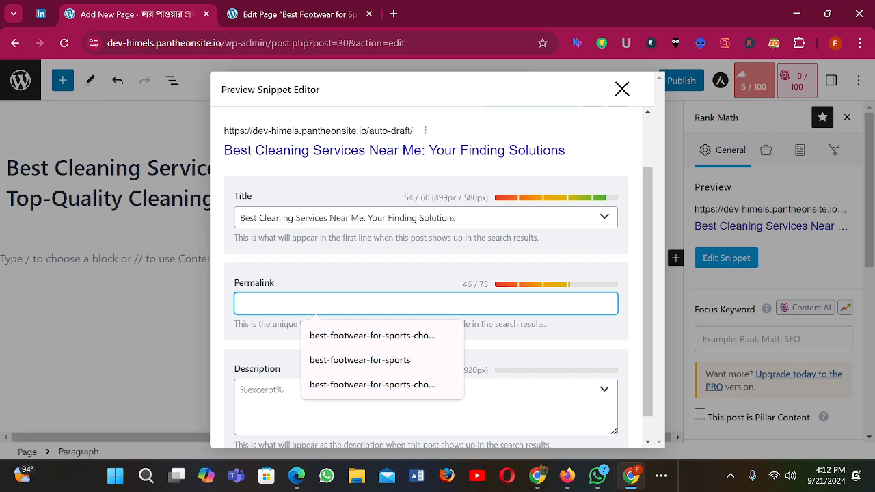
key("ctrl+v")
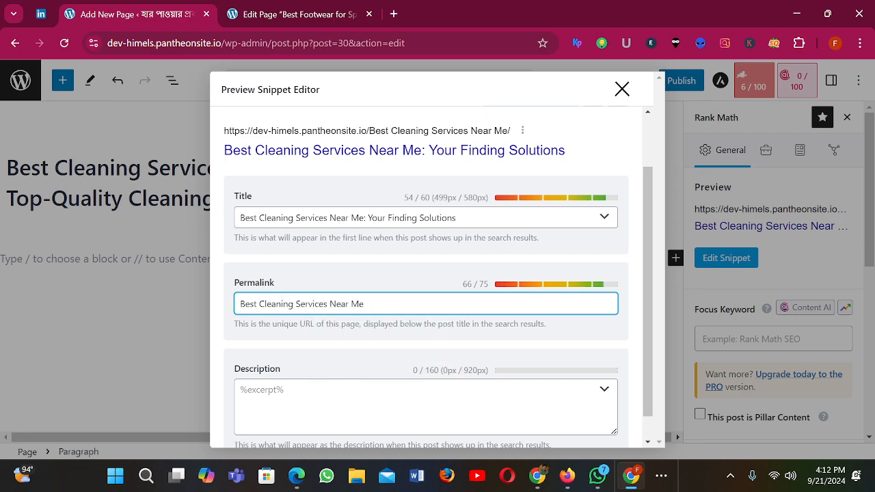
Step: Replace the spaces in the permalink with hyphens, giving "Best-Cleaning-Services-Near-Me"
key("BackSpace")
type("-")
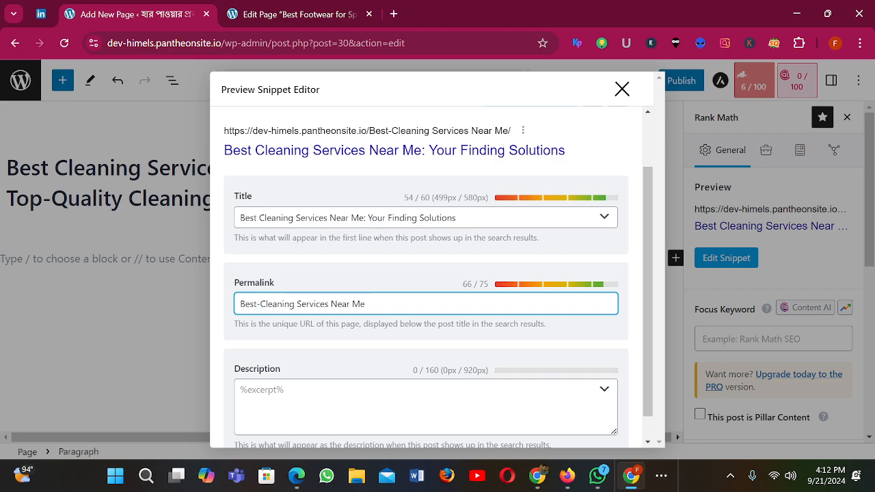
key("BackSpace")
type("-")
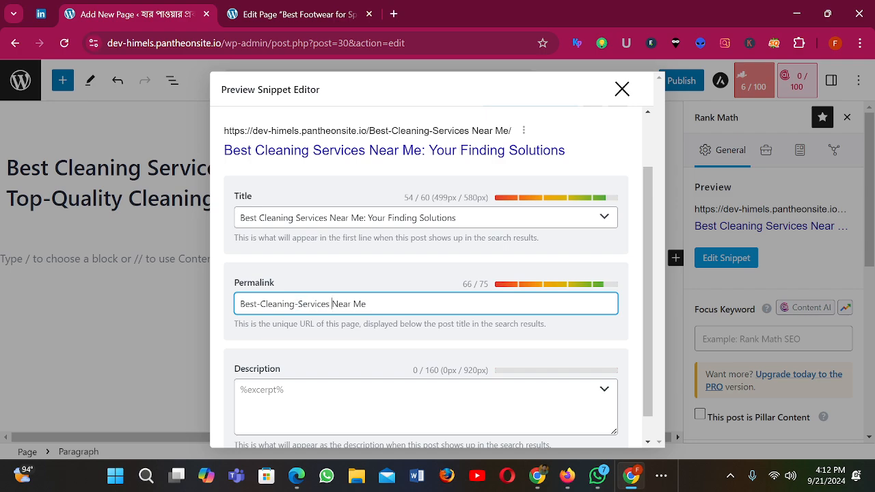
key("BackSpace")
type("-")
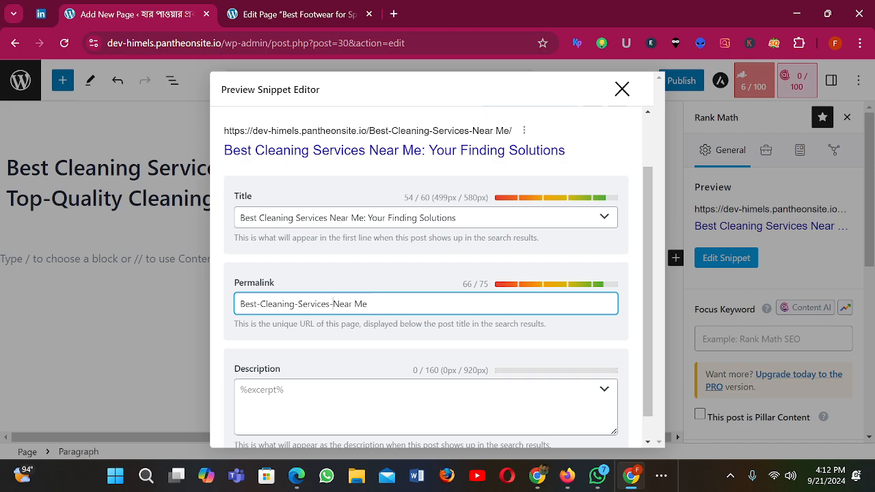
key("BackSpace")
type("-")
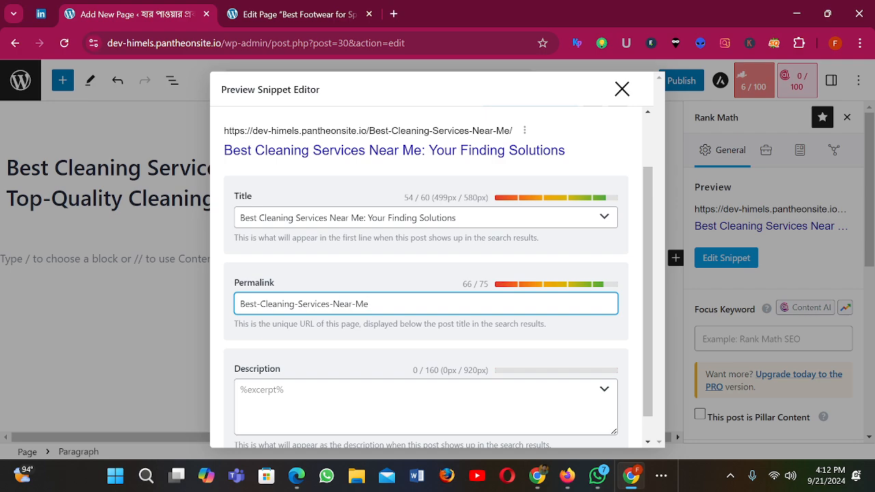
Step: Try extending the permalink with a hyphen and the copied title ending "Your Finding Solutions", hyphenating after "Your"
scroll(390, 250, "down", 1)
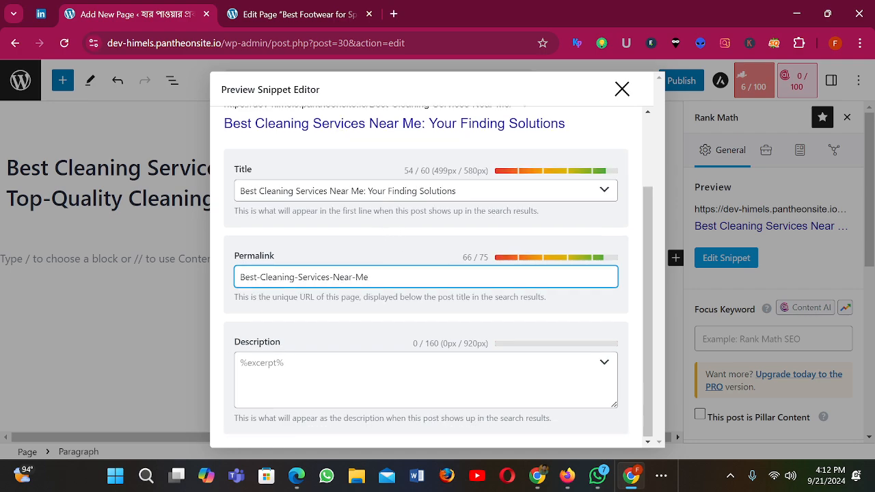
left_click_drag(457, 191, 367, 191)
key("ctrl+c")
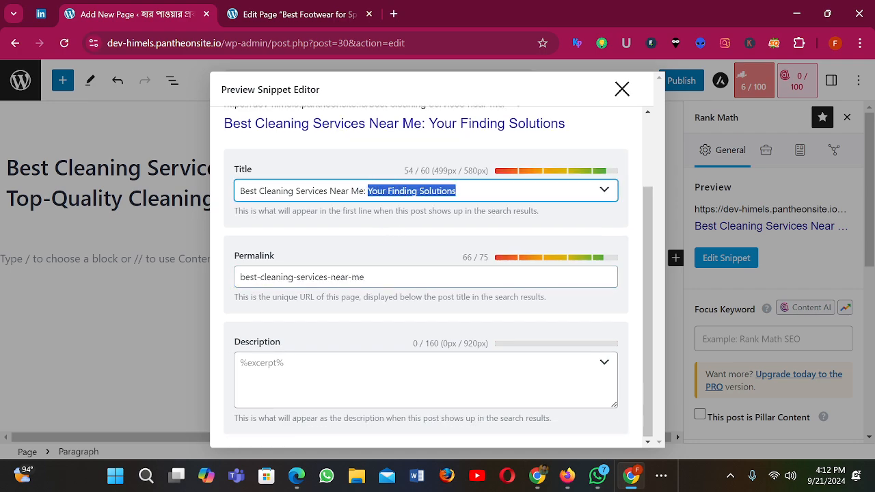
left_click(381, 270)
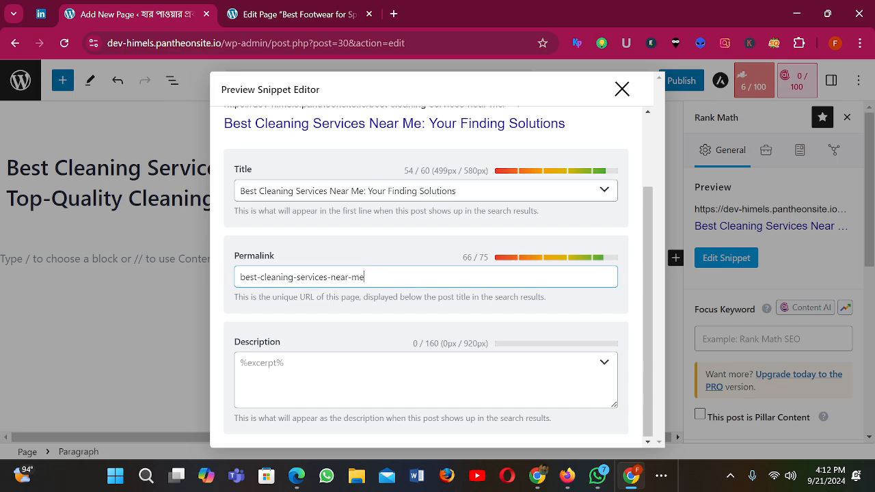
type("-")
key("ctrl+v")
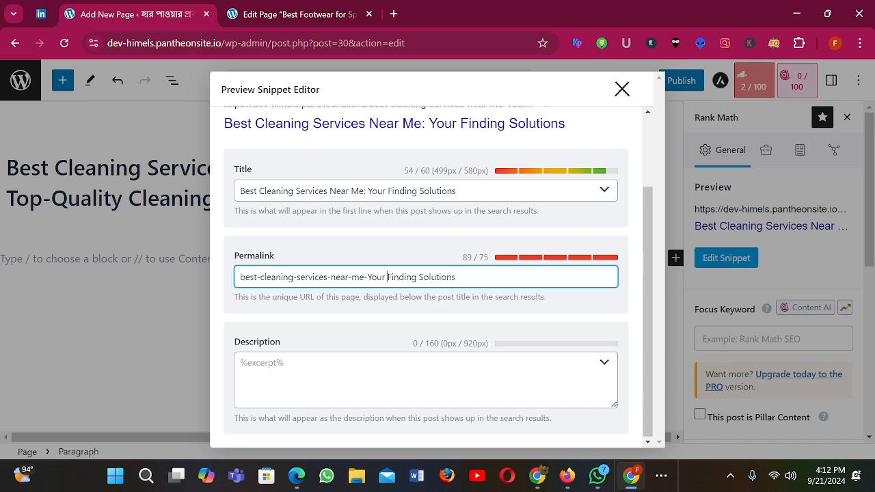
key("BackSpace")
type("-")
Step: Delete the added ending so the permalink is back to "best-cleaning-services-near-me"
left_click(456, 277)
key("BackSpace")
key("BackSpace")
key("BackSpace")
key("BackSpace")
key("BackSpace")
key("BackSpace")
key("BackSpace")
key("BackSpace")
key("BackSpace")
key("BackSpace")
key("BackSpace")
key("BackSpace")
key("BackSpace")
key("BackSpace")
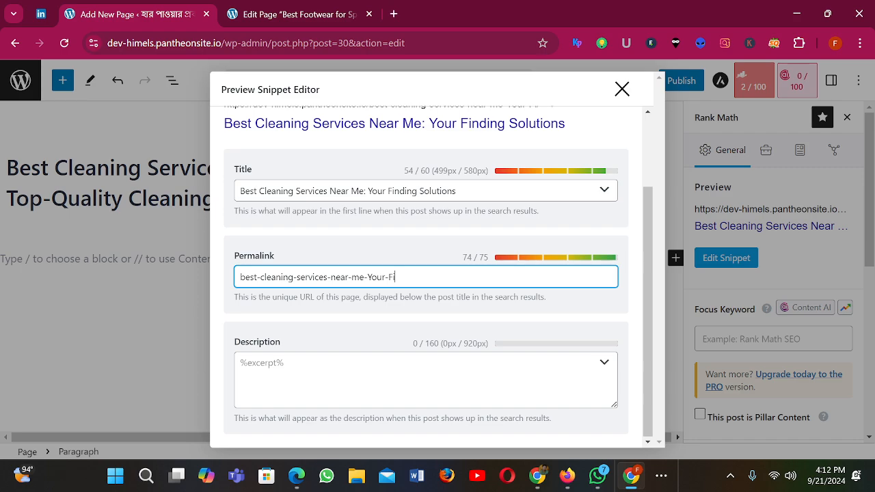
key("BackSpace")
key("BackSpace")
key("BackSpace")
key("BackSpace")
key("BackSpace")
key("BackSpace")
key("BackSpace")
key("BackSpace")
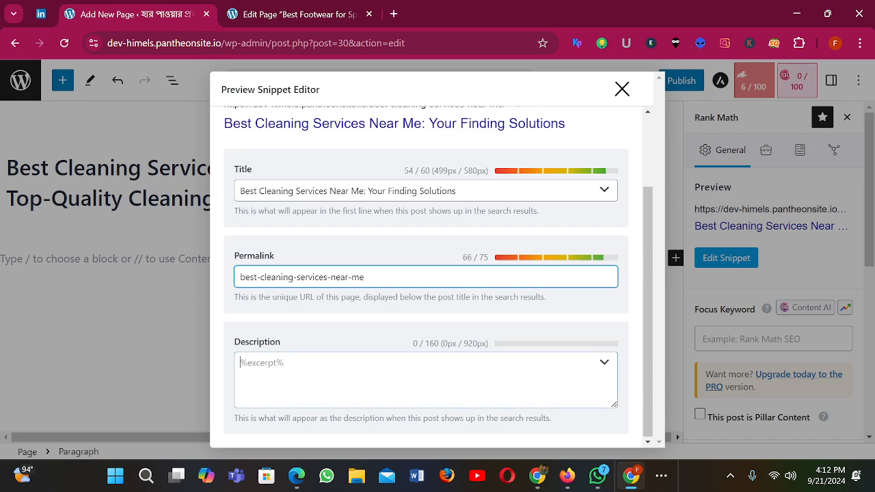
Step: Copy "Best Cleaning Services Near Me" from the snippet title and switch to ChatGPT
key("Tab")
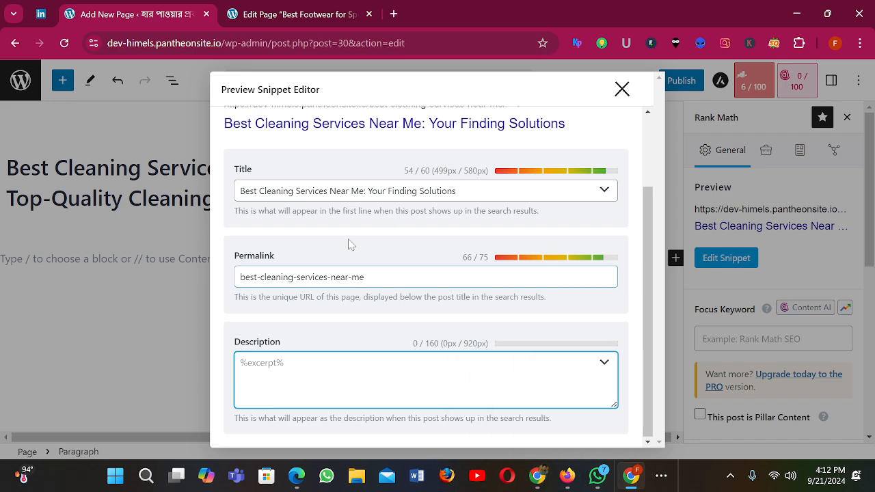
left_click_drag(365, 191, 197, 207)
key("ctrl+c")
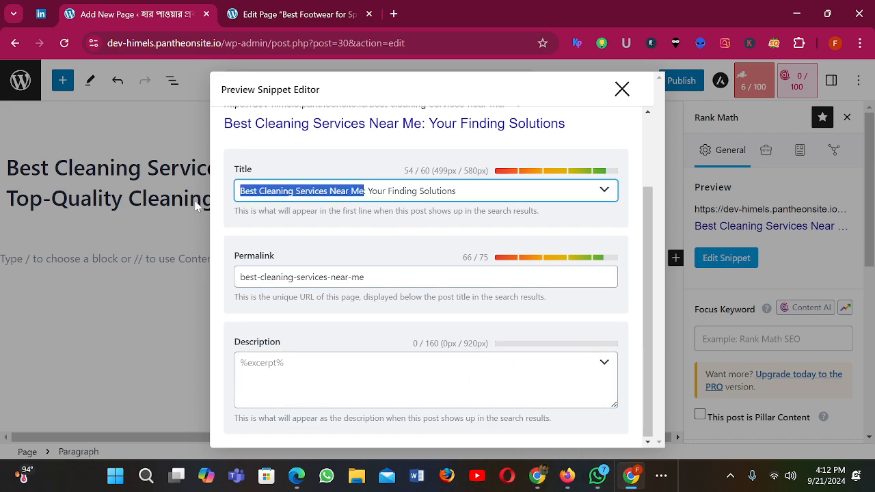
left_click(537, 475)
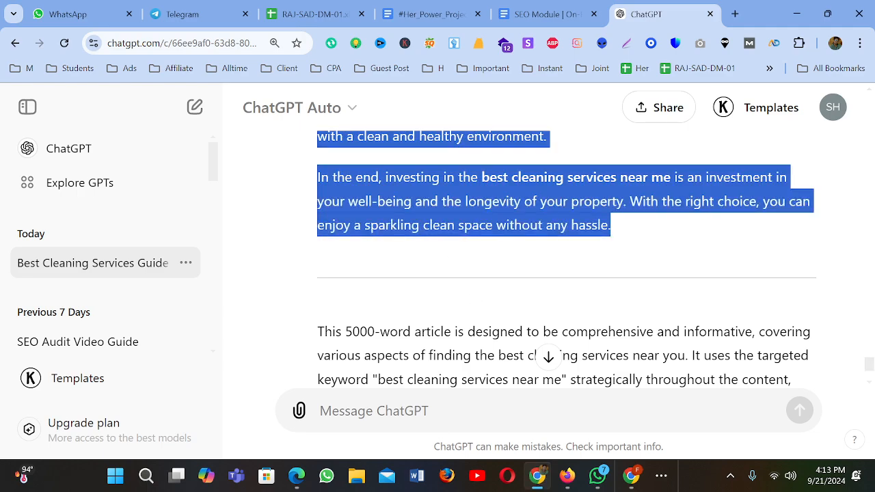
Step: Send ChatGPT the prompt 'Write a meta description the the given text, "Best Cleaning Services Near Me"'
left_click(443, 430)
type("Writ")
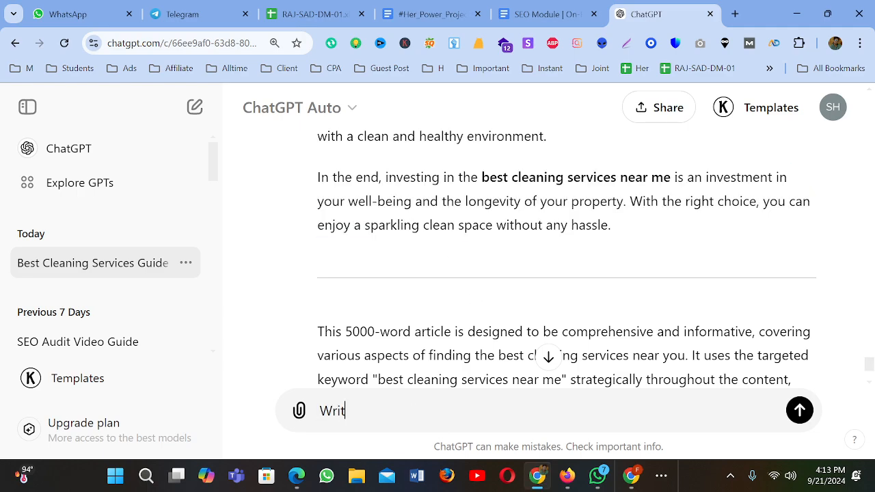
type("e a meta descript")
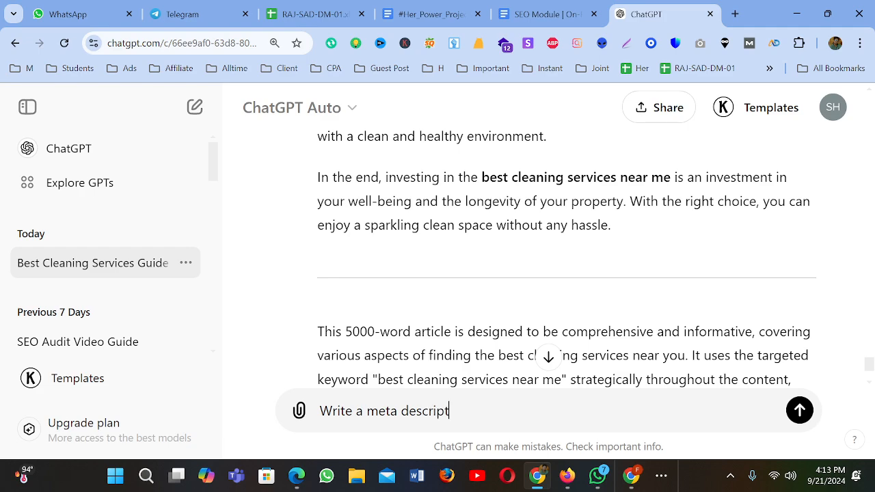
type("ion the the d")
key("BackSpace")
type("given")
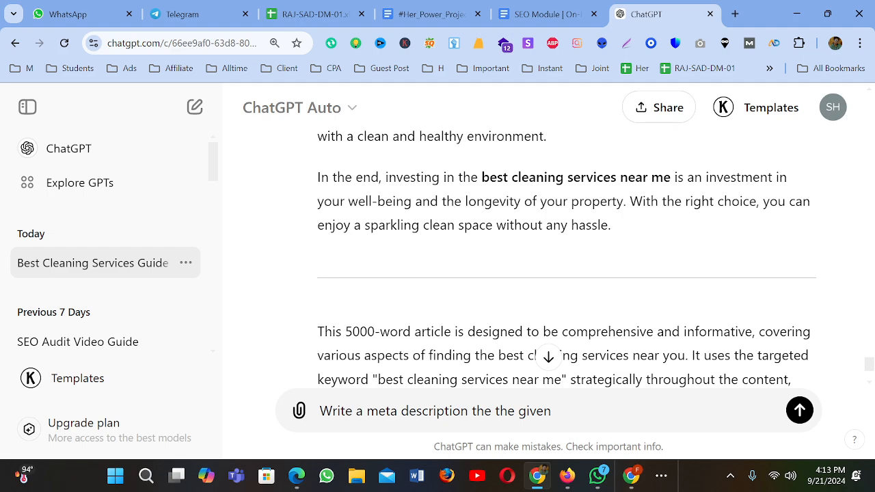
type("text, \"\"")
key("Left")
key("ctrl+v")
key("Right")
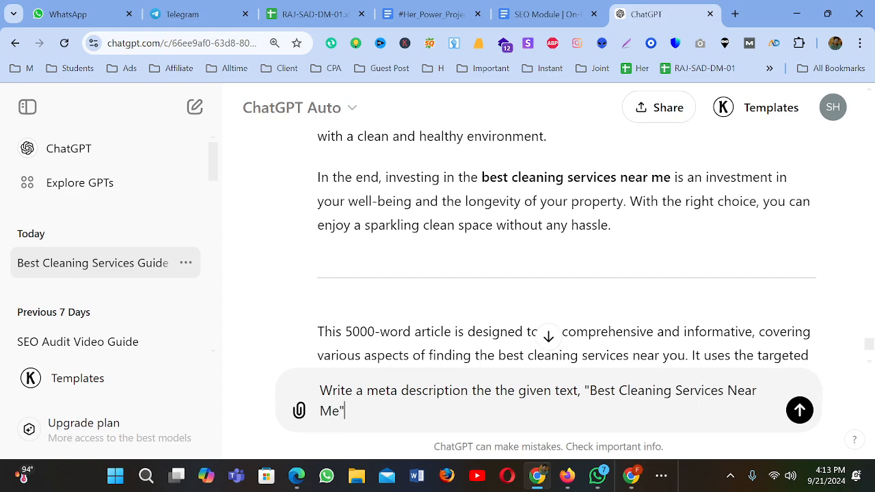
key("Return")
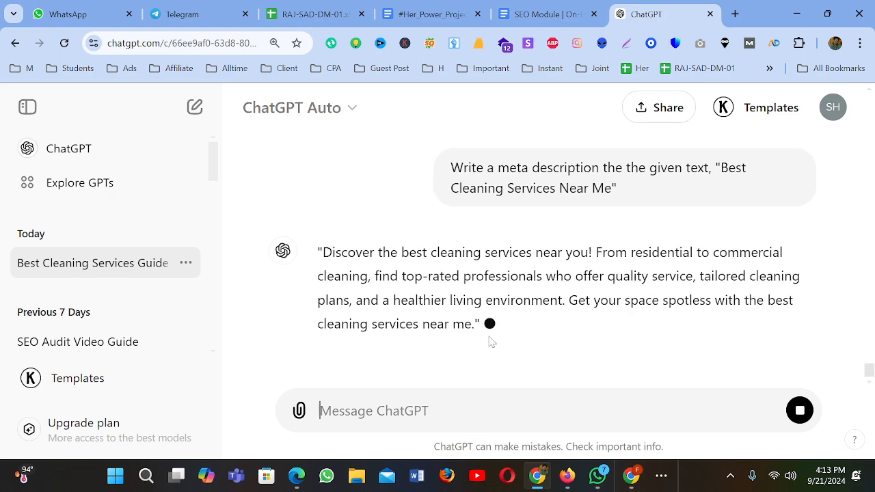
Step: Edit the sent meta description prompt, inserting "about 160 to 300 characters" after "Write a meta description"
left_click_drag(474, 282, 323, 209)
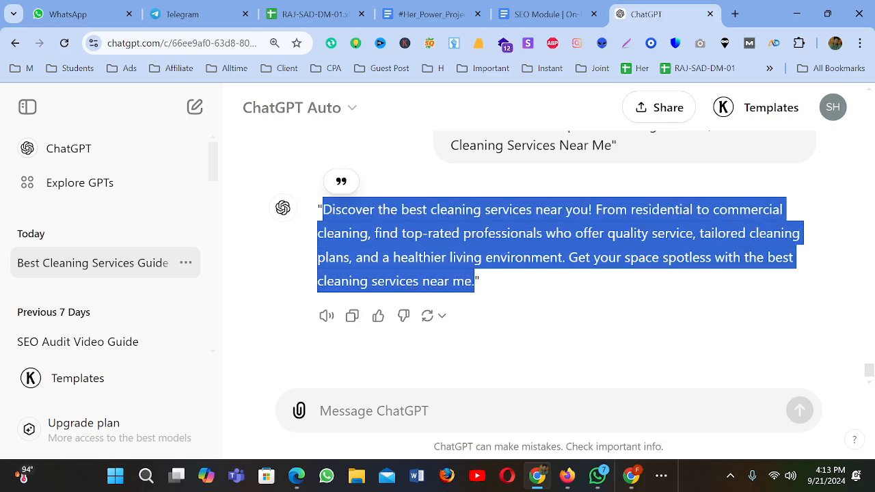
scroll(423, 252, "up", 1)
left_click(413, 195)
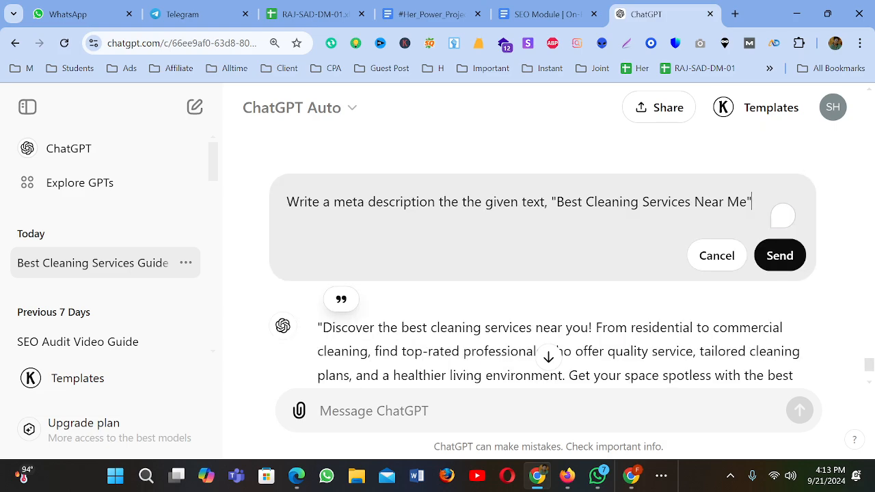
scroll(663, 244, "up", 1)
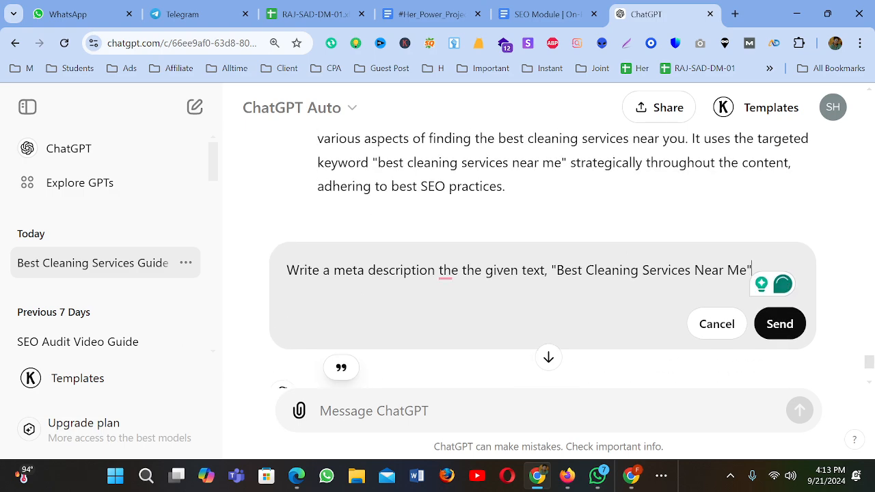
left_click(439, 270)
type("about 1")
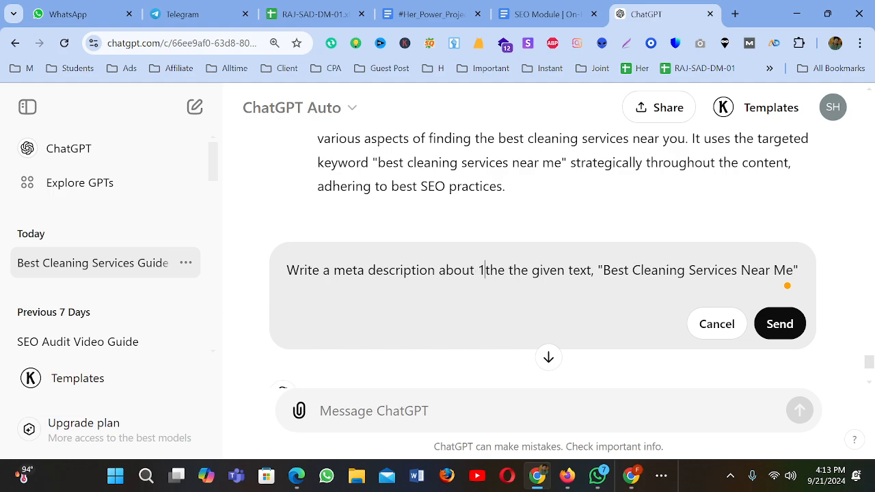
type("60 t")
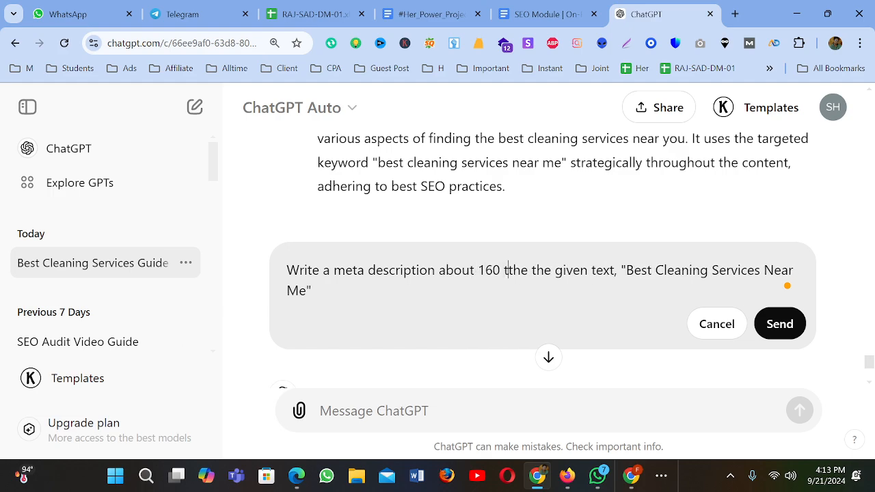
type("o 300 ")
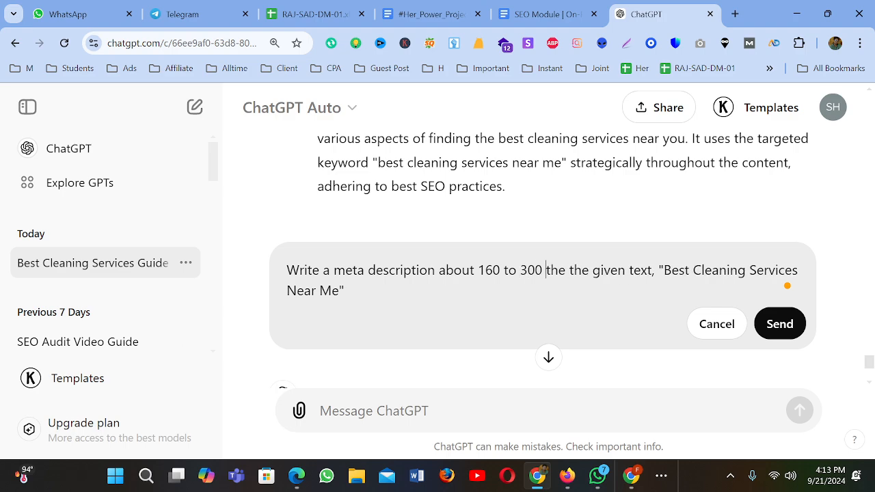
type("chara")
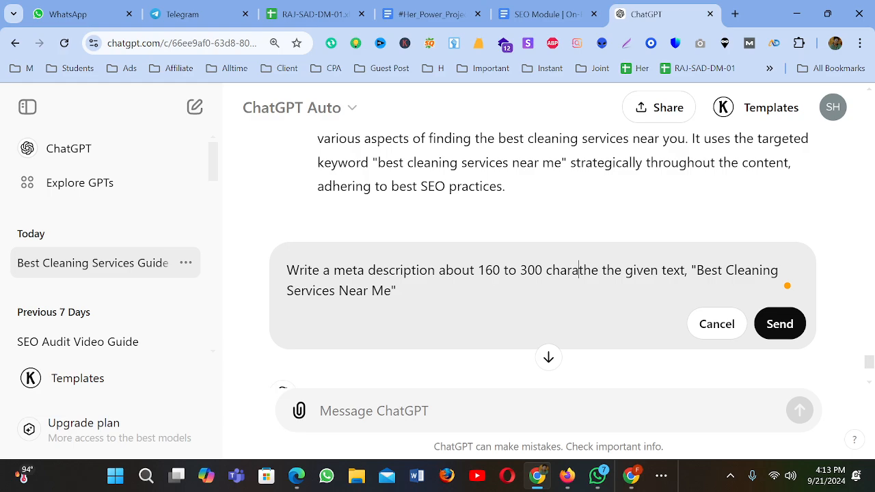
type("cters")
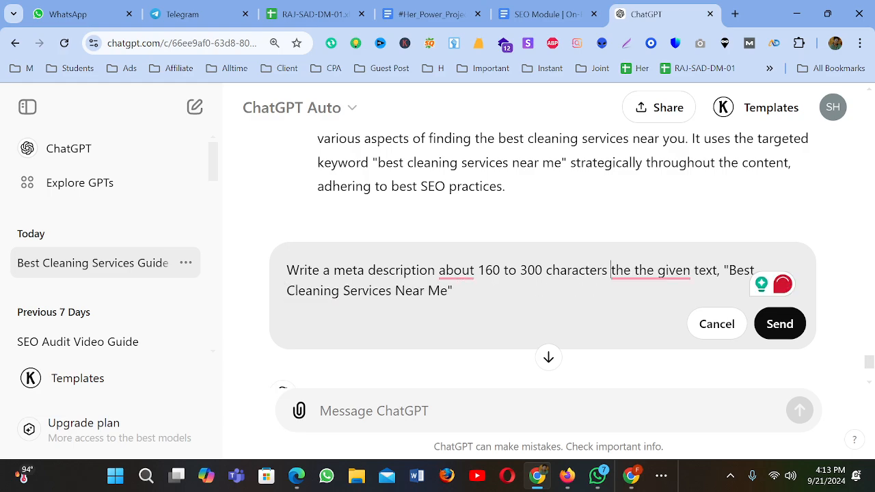
Step: Accept Grammarly's corrections to "of about" and the doubled "the", and resend the edited prompt
mouse_move(457, 273)
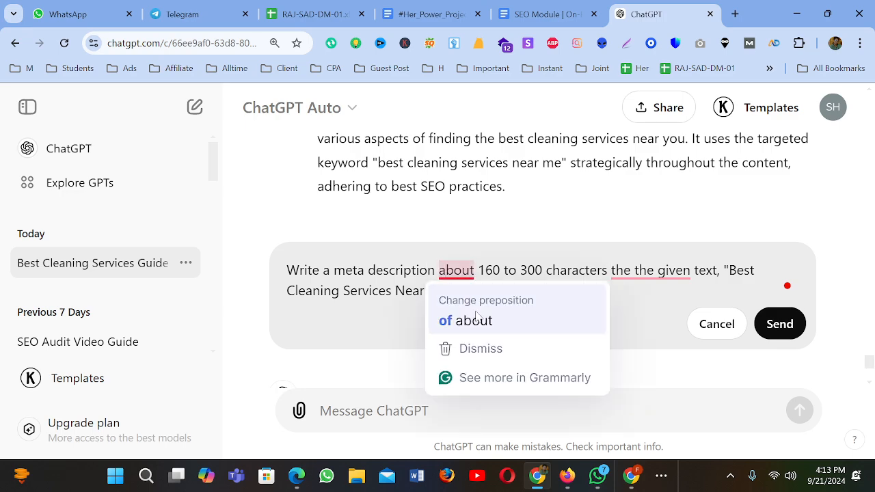
left_click(476, 318)
mouse_move(680, 268)
left_click(663, 318)
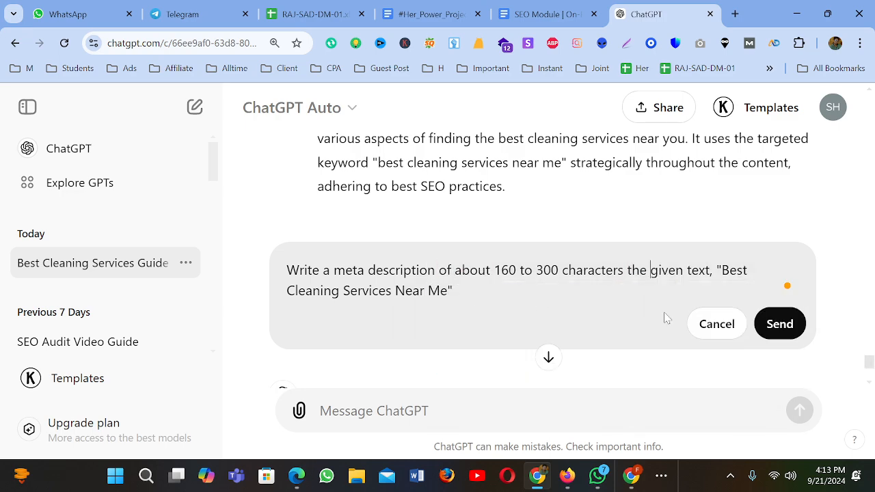
left_click(780, 324)
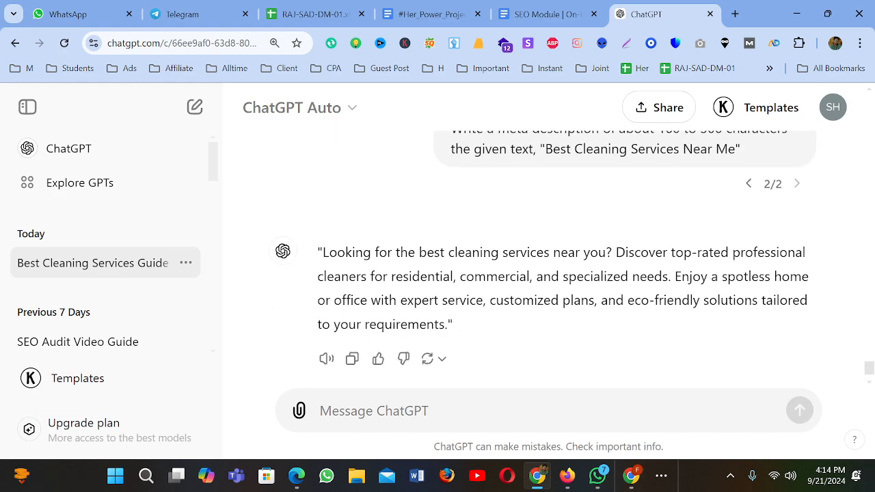
Step: Copy ChatGPT's new meta description without its quotation marks and paste it into the description in WordPress's Rank Math snippet editor
left_click_drag(450, 290, 322, 209)
key("ctrl+c")
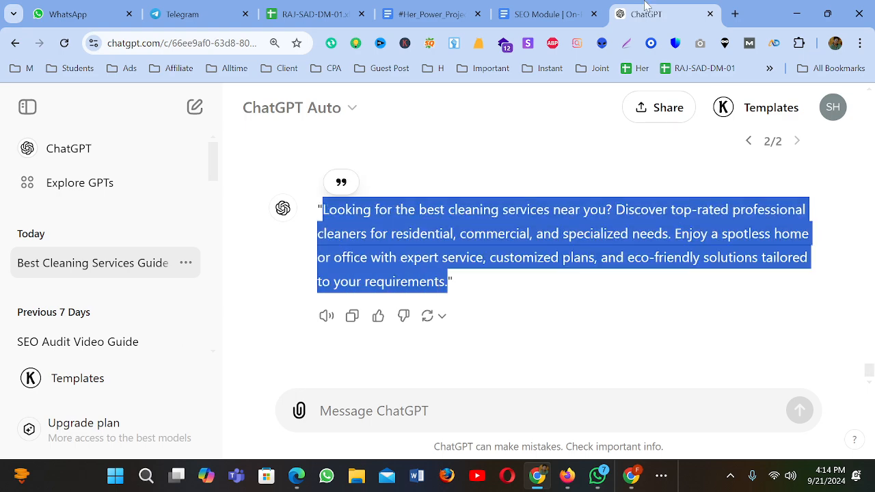
left_click(631, 478)
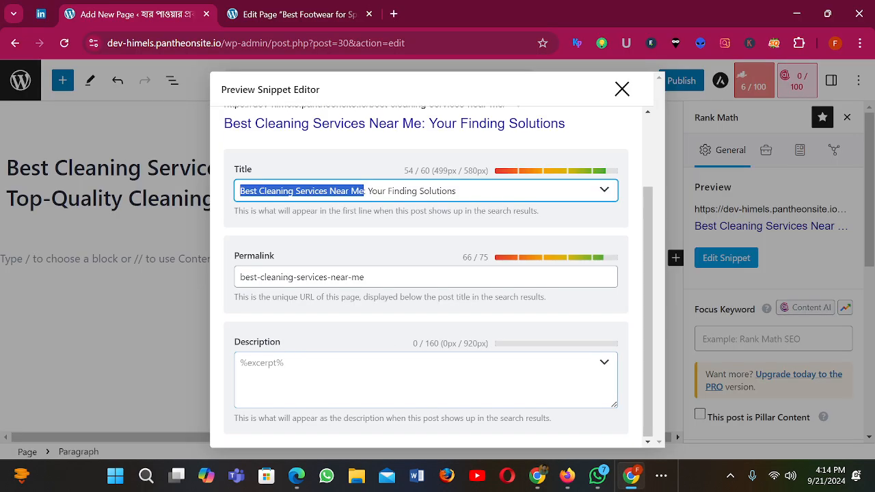
left_click(273, 373)
key("ctrl+v")
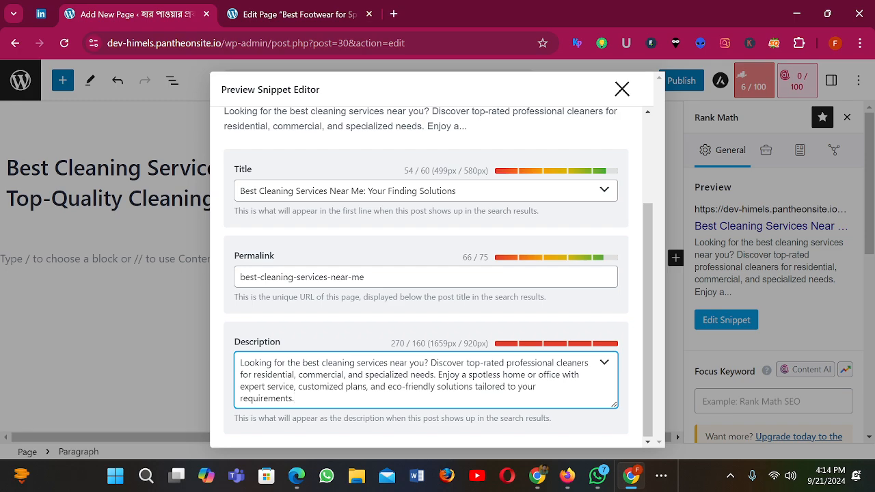
Step: Shorten the snippet description by deleting everything after "specialized needs." and close the snippet editor
left_click_drag(438, 375, 519, 415)
key("BackSpace")
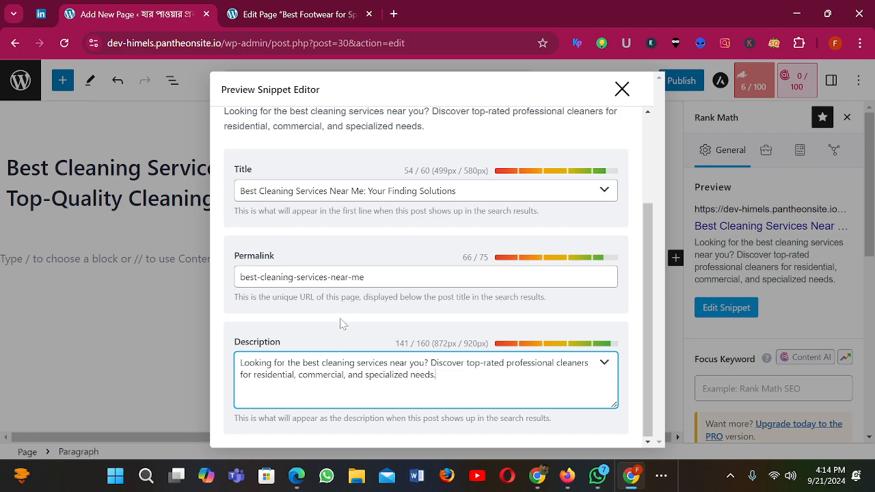
scroll(445, 265, "up", 3)
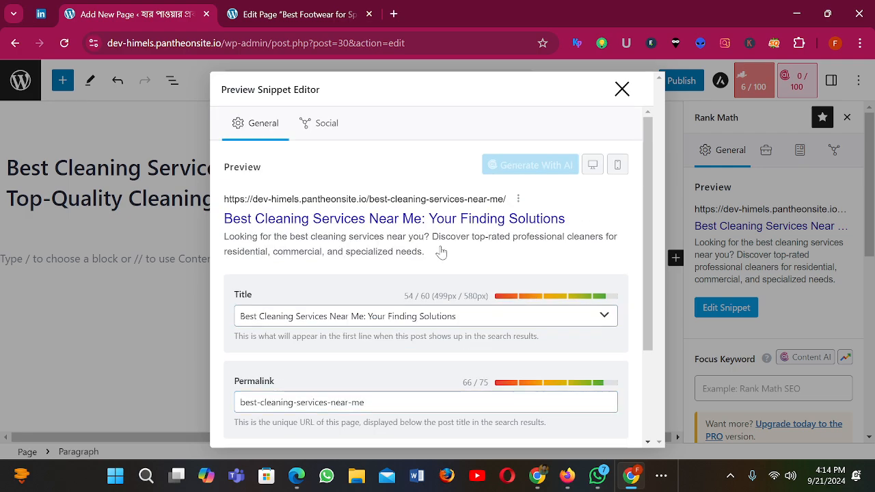
scroll(547, 248, "down", 3)
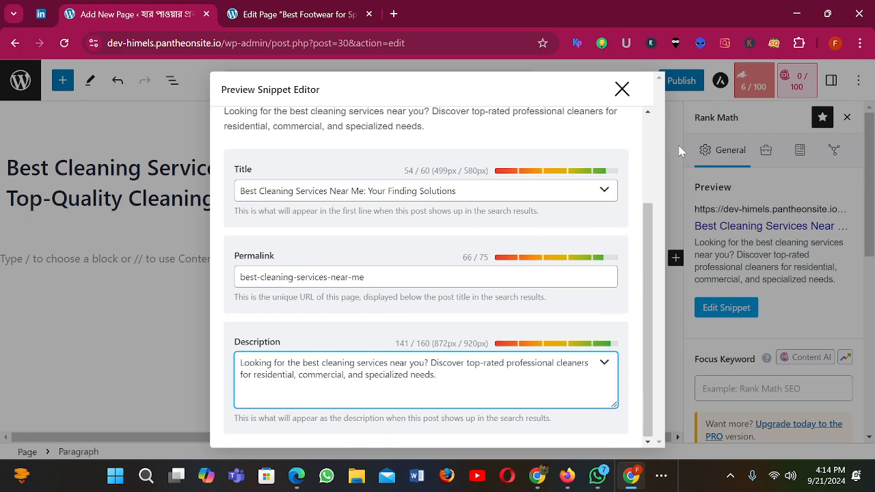
left_click(622, 88)
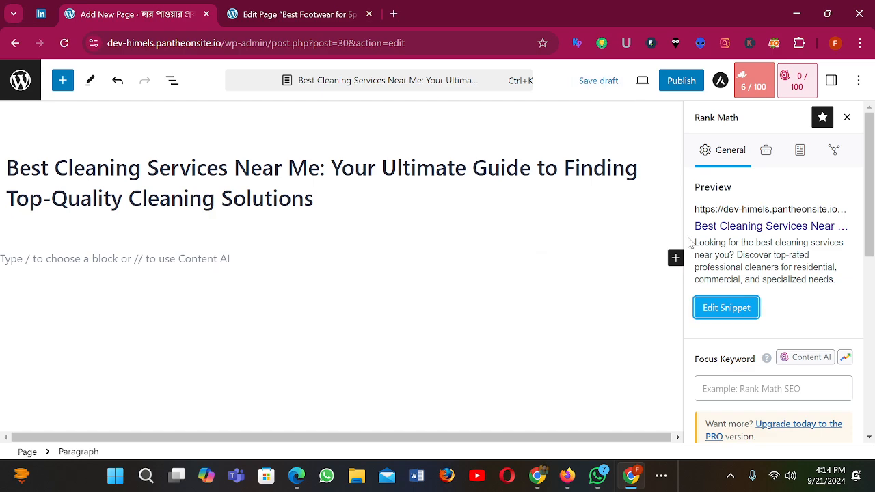
Step: Reopen the snippet editor to review the title, permalink, description and search preview, and close it
scroll(734, 271, "down", 1)
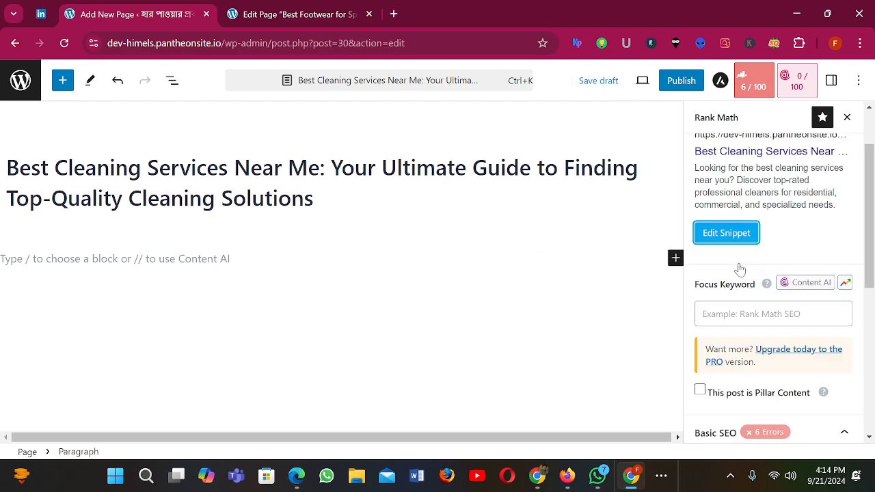
scroll(733, 268, "up", 1)
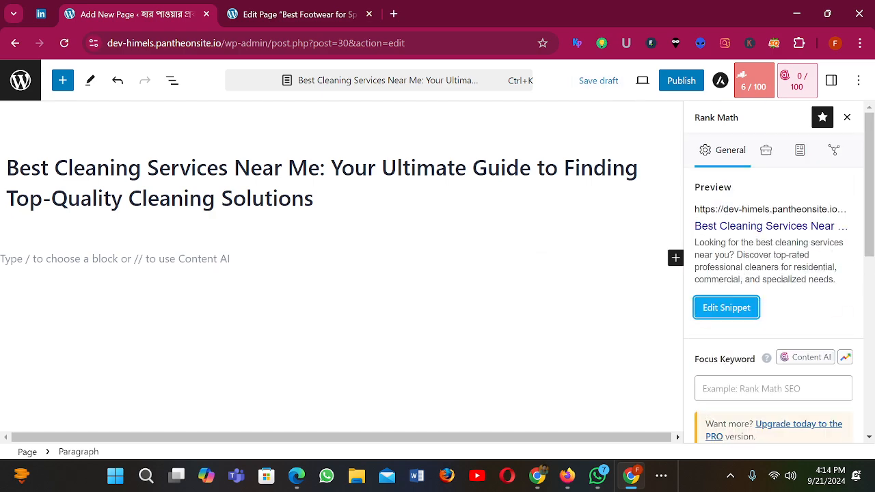
left_click(735, 309)
scroll(418, 297, "down", 1)
scroll(419, 297, "down", 1)
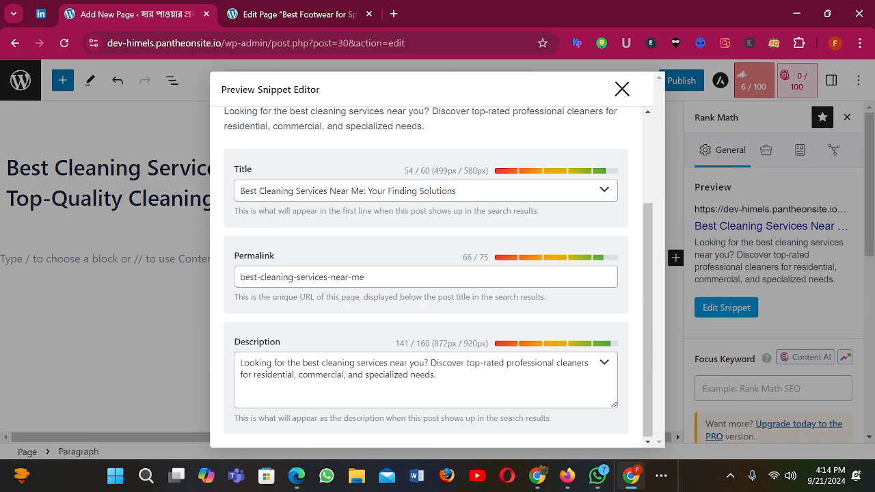
left_click(469, 379)
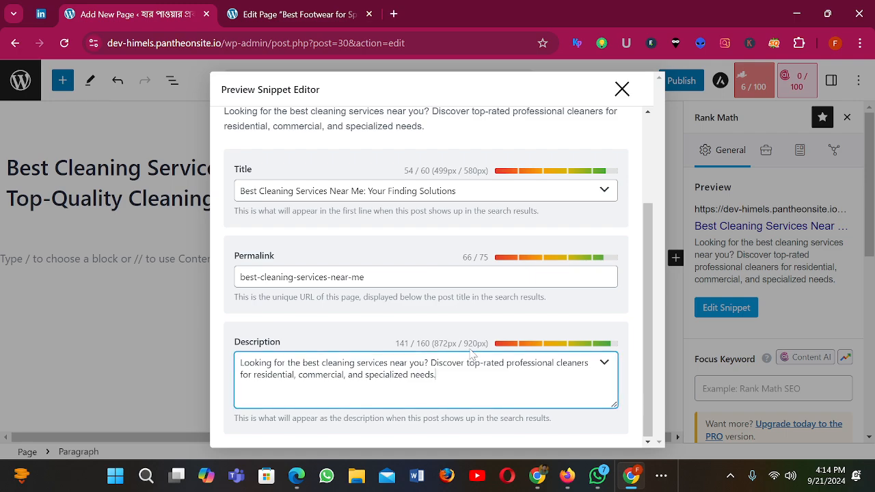
left_click(361, 277)
scroll(453, 250, "up", 2)
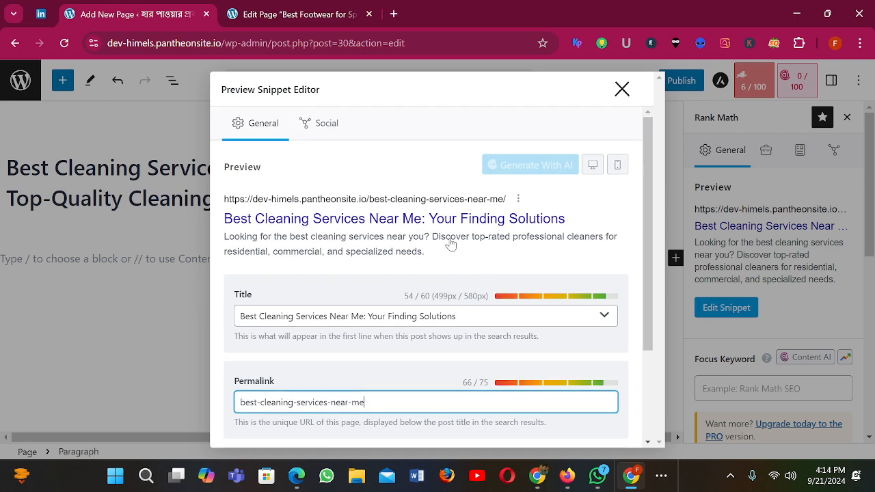
scroll(403, 290, "down", 1)
scroll(405, 286, "up", 1)
left_click(621, 89)
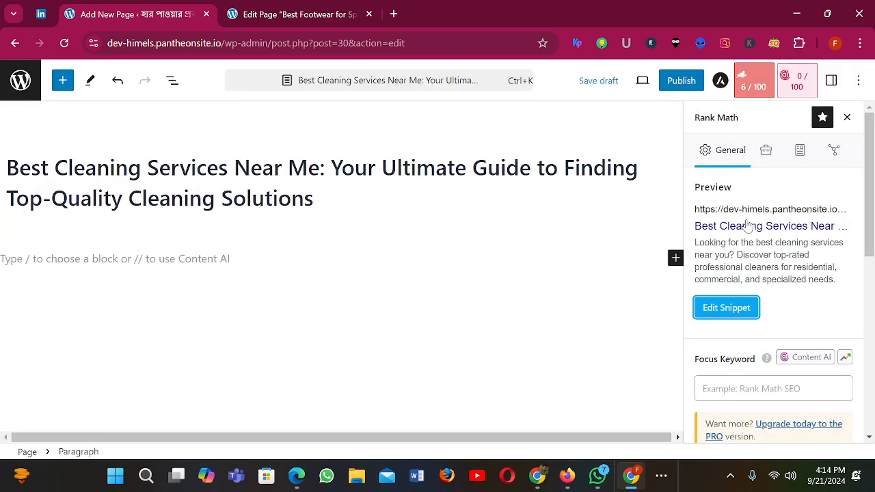
Step: Set the Rank Math focus keyword to "Best Cleaning Services Near Me", copied from the page title
left_click(754, 82)
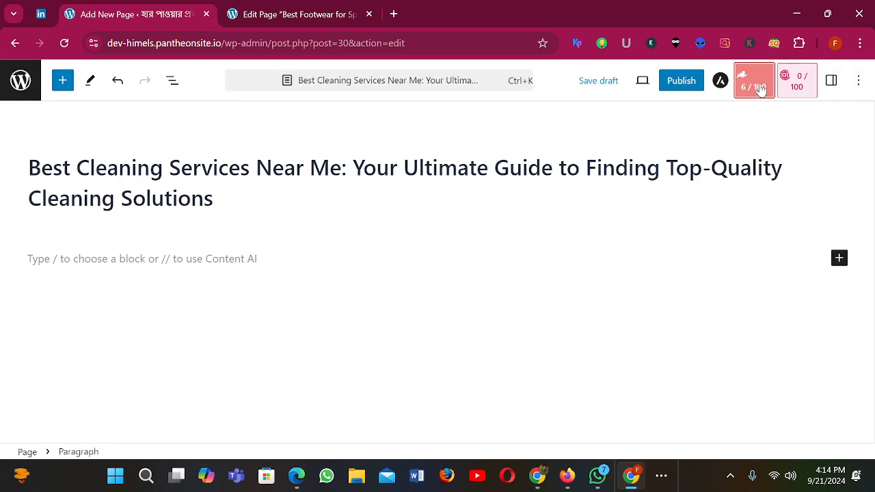
left_click(756, 87)
scroll(737, 263, "down", 2)
left_click(765, 252)
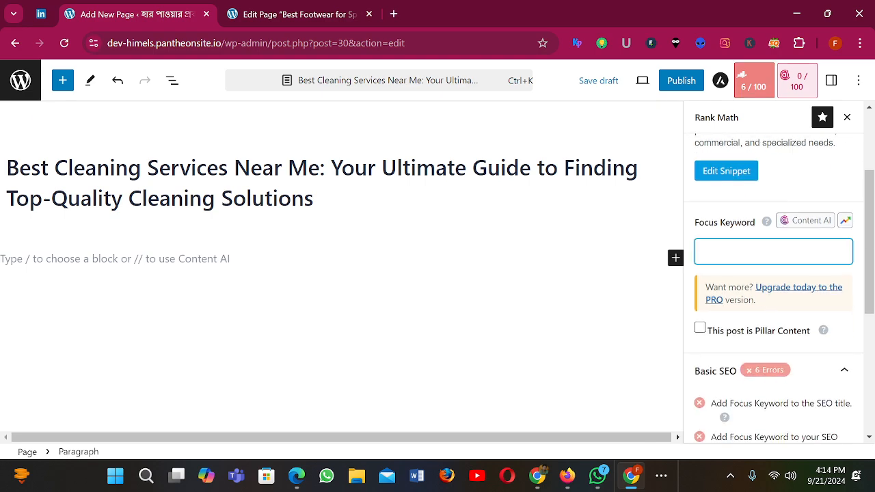
left_click_drag(319, 167, 6, 167)
key("ctrl+c")
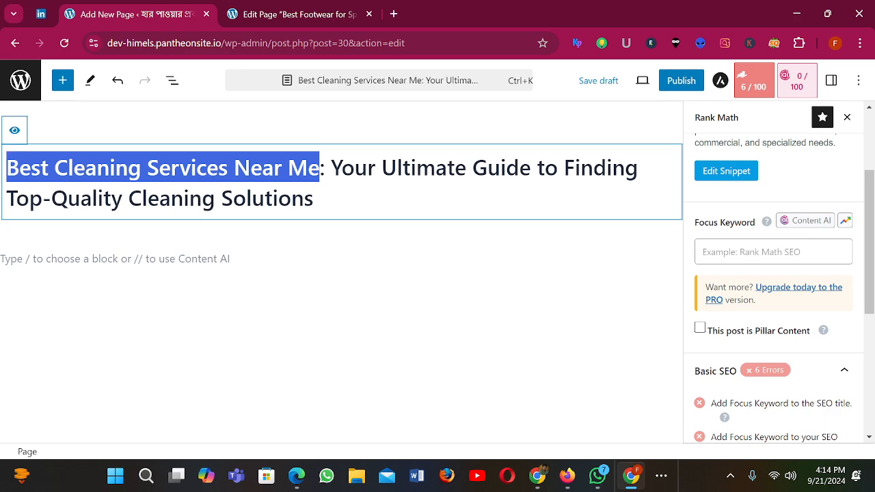
left_click(765, 251)
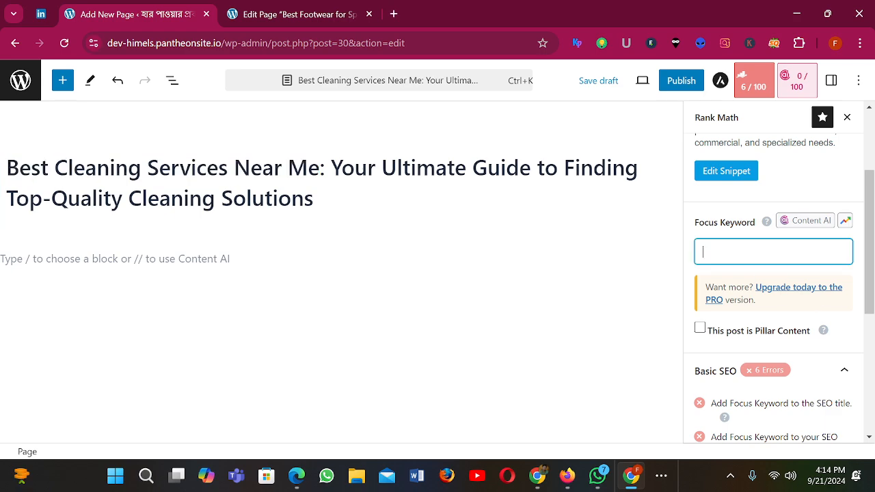
scroll(756, 229, "up", 1)
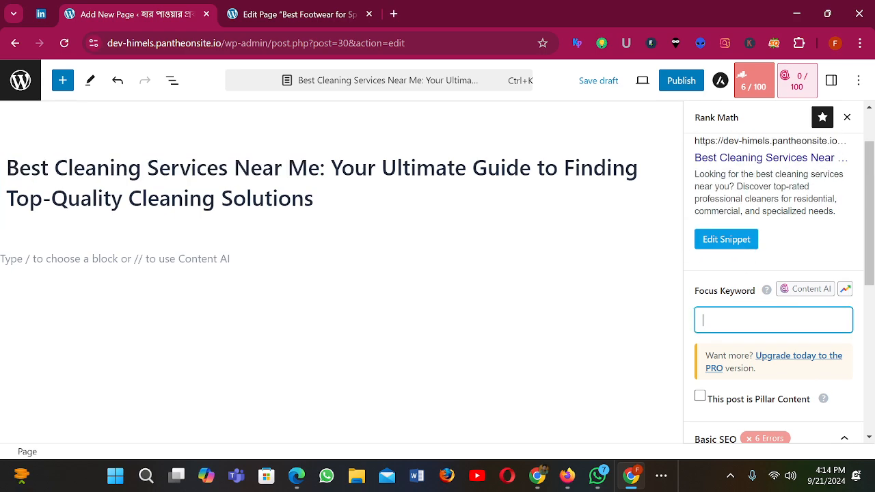
key("ctrl+v")
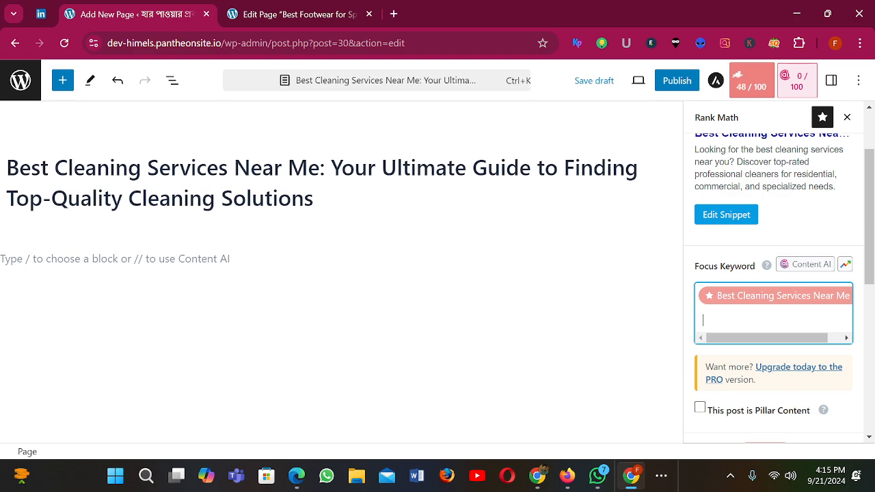
Step: Remove and re-add the focus keyword twice to compare the page's SEO score with and without it
key("BackSpace")
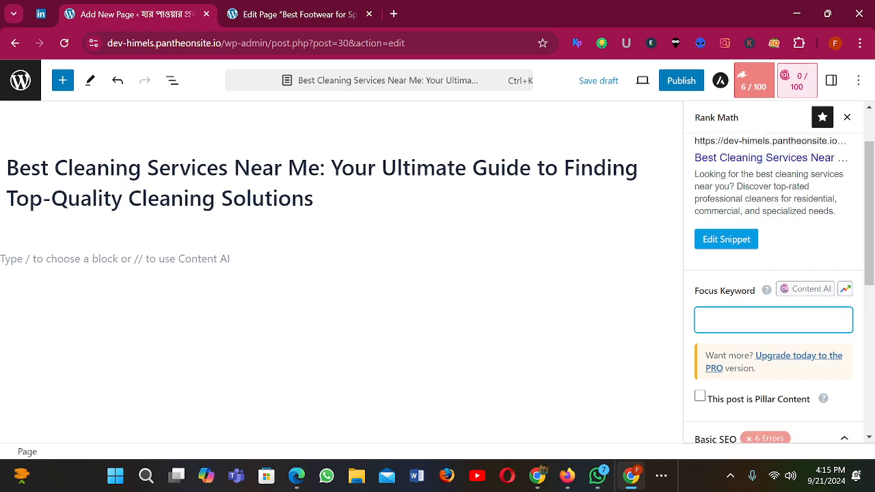
key("ctrl+v")
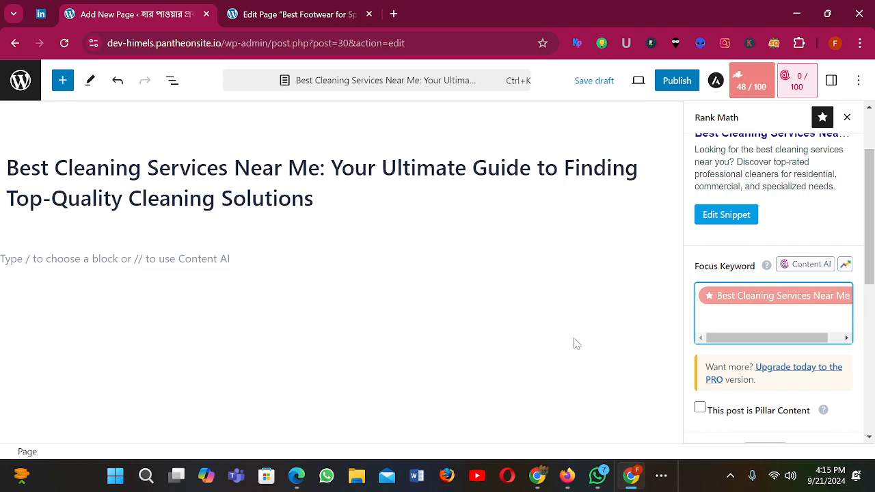
key("BackSpace")
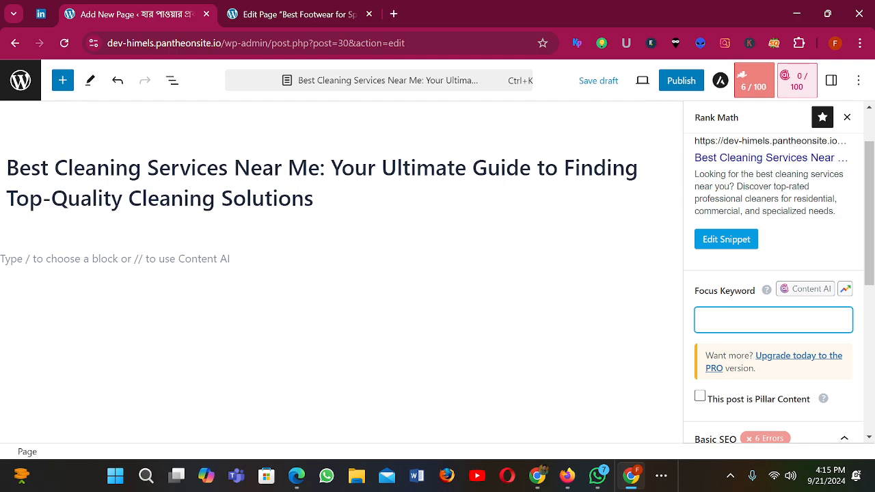
key("ctrl+v")
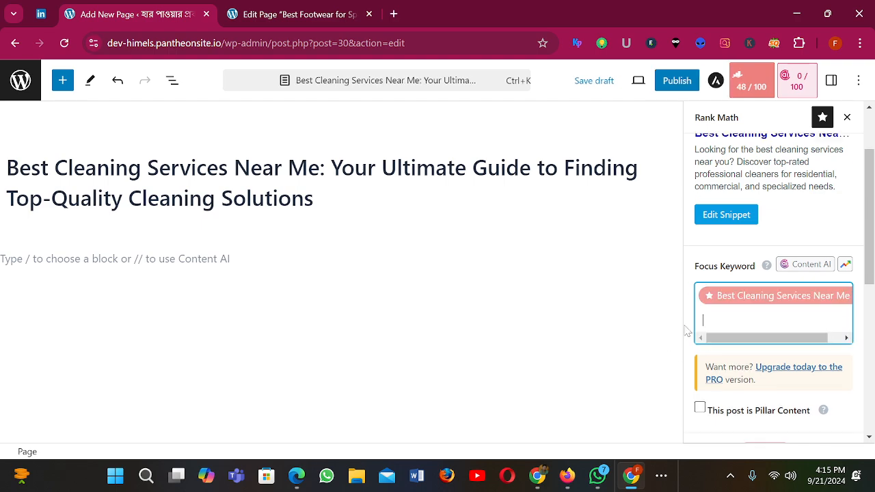
left_click(687, 330)
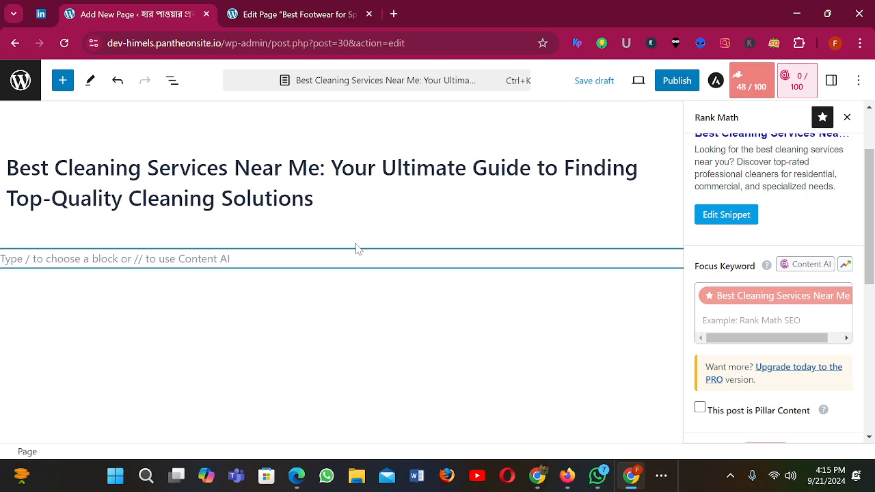
Step: Look over the existing "Best Footwear for Sports" page as a reference, and return to the new cleaning services page
left_click(759, 320)
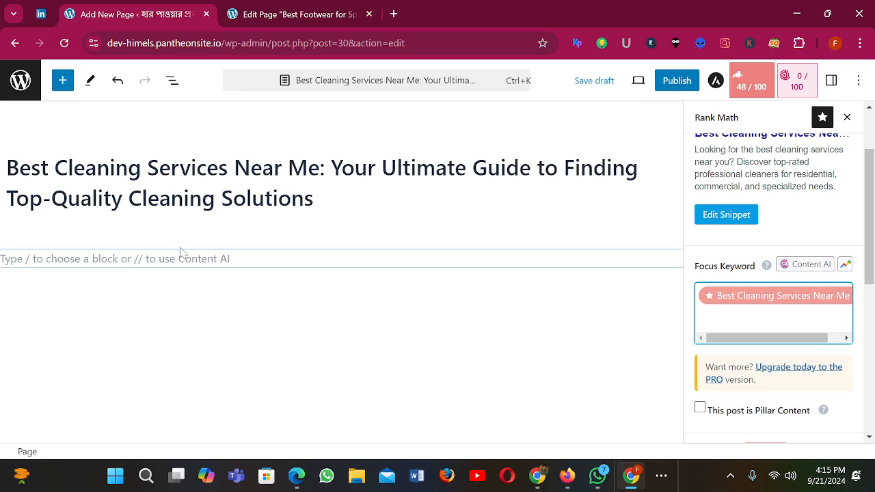
left_click(151, 259)
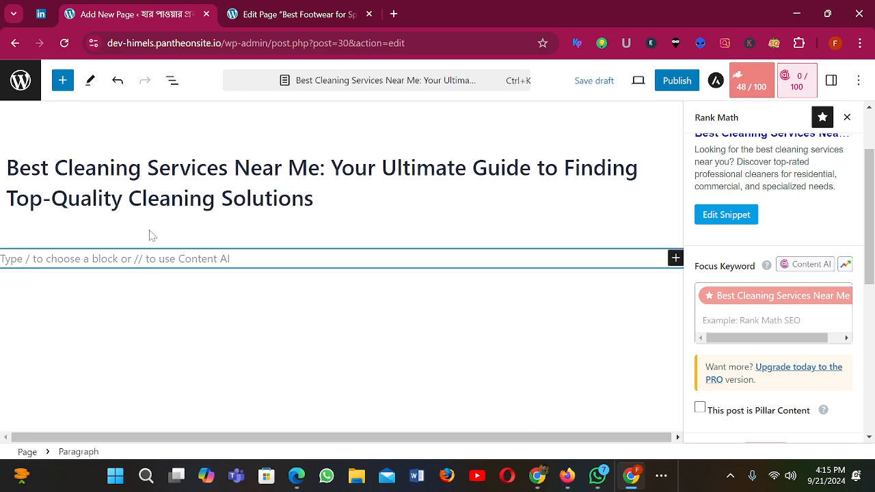
left_click(283, 8)
scroll(335, 273, "up", 10)
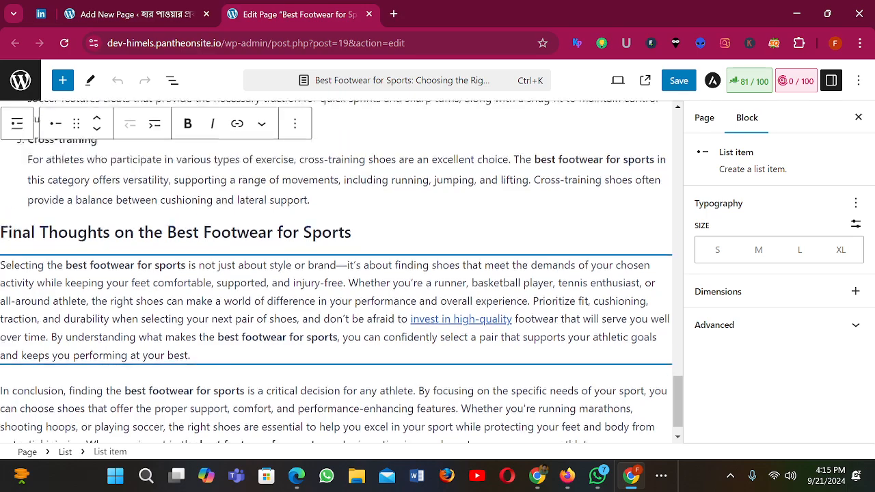
scroll(335, 273, "up", 10)
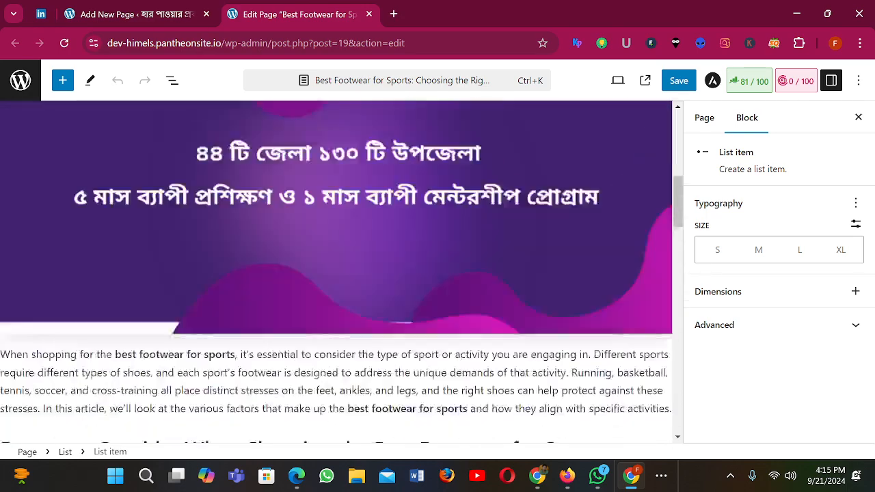
left_click(126, 17)
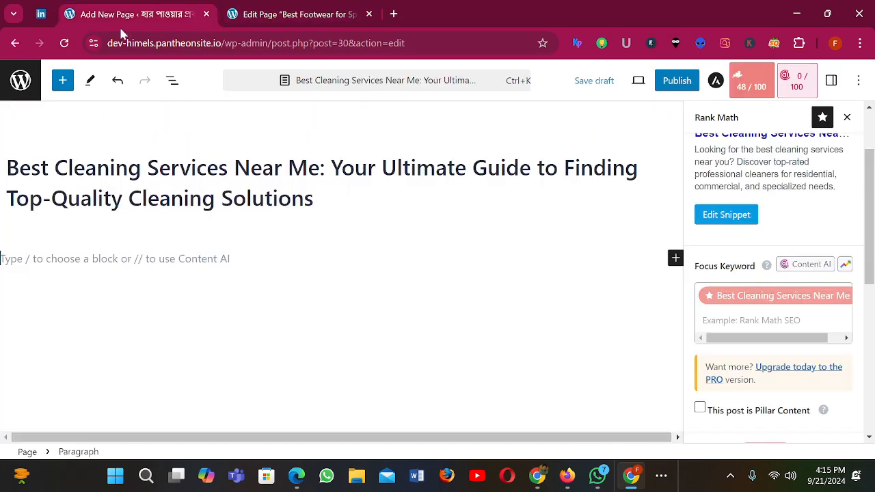
Step: In ChatGPT, select and copy the cleaning services article from below its main heading through the end of the conclusion
left_click(537, 476)
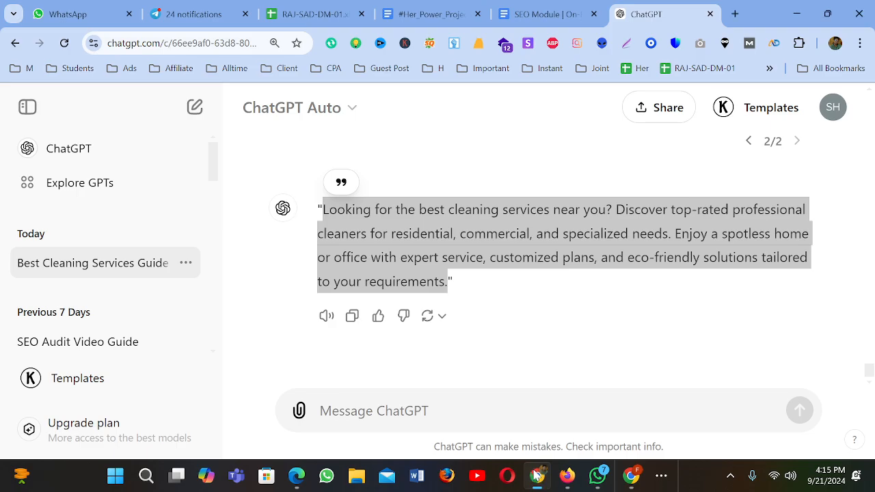
scroll(547, 273, "up", 3)
scroll(461, 251, "up", 20)
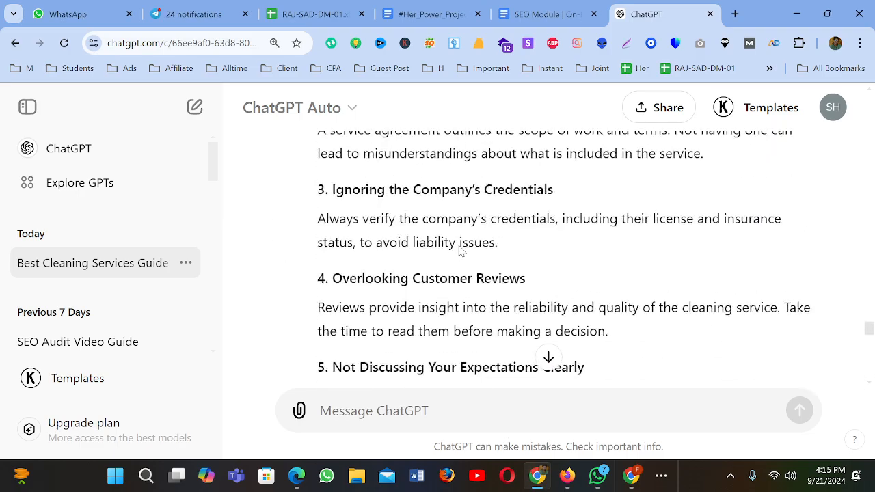
scroll(460, 251, "up", 20)
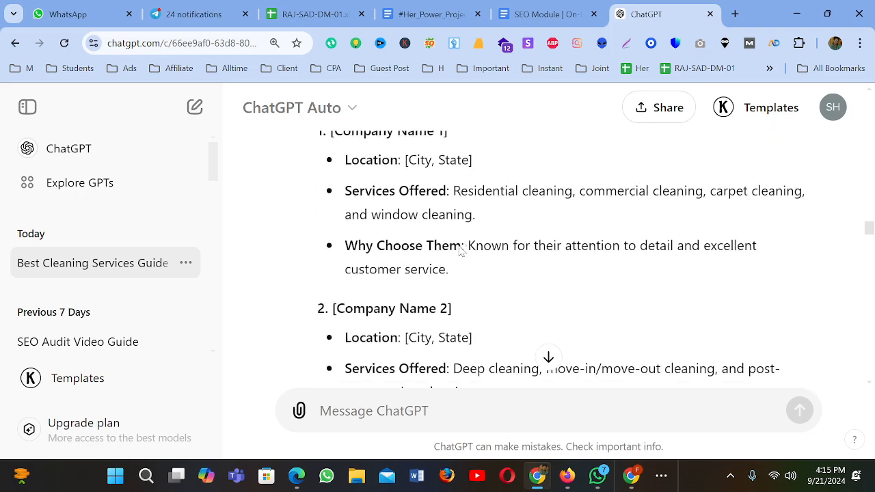
scroll(461, 251, "up", 20)
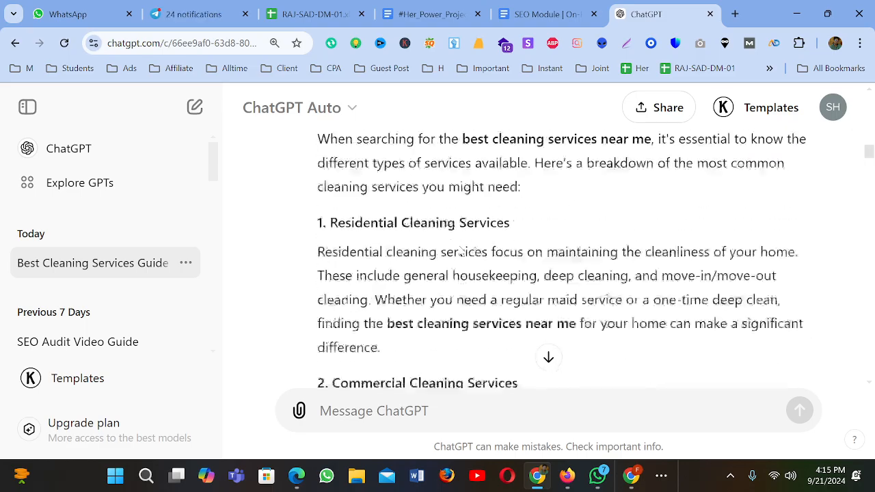
scroll(460, 251, "up", 2)
scroll(461, 251, "down", 5)
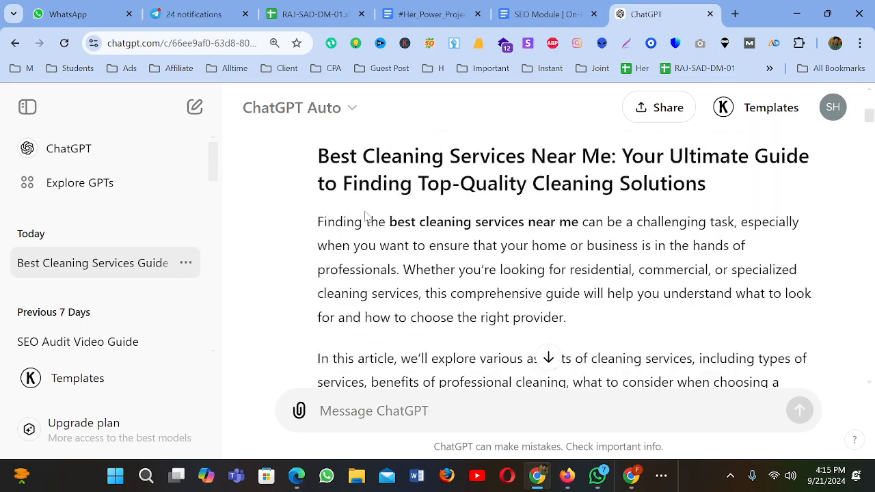
scroll(573, 333, "down", 20)
left_click_drag(319, 157, 627, 243)
scroll(627, 285, "down", 20)
scroll(629, 287, "down", 20)
scroll(629, 332, "down", 10)
scroll(621, 240, "up", 5)
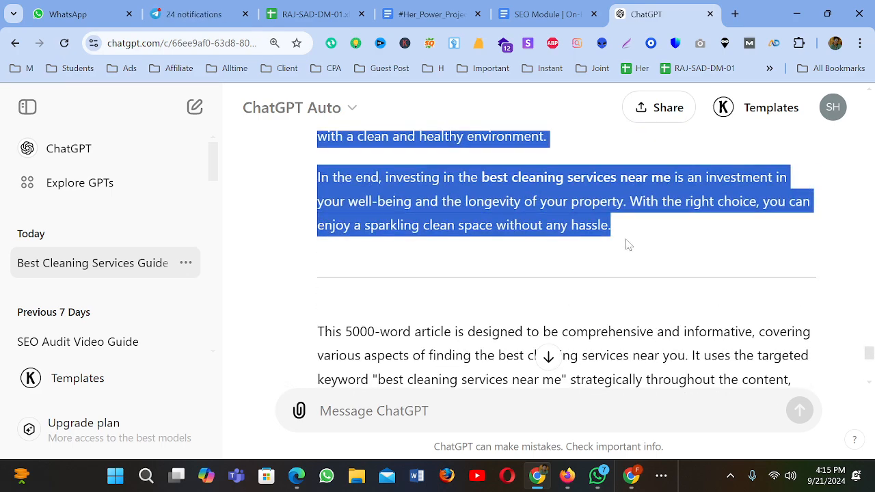
Step: Paste the copied article into the empty content block of the WordPress page and look through it back to the title
left_click(631, 475)
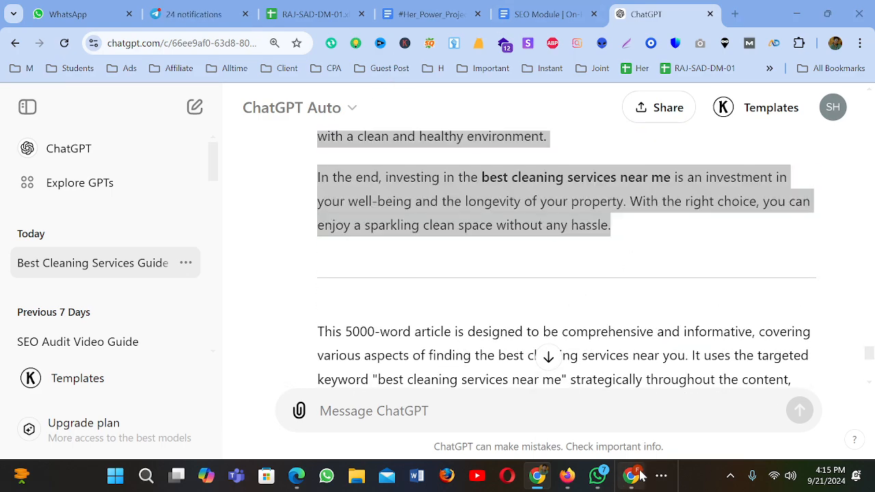
key("ctrl+v")
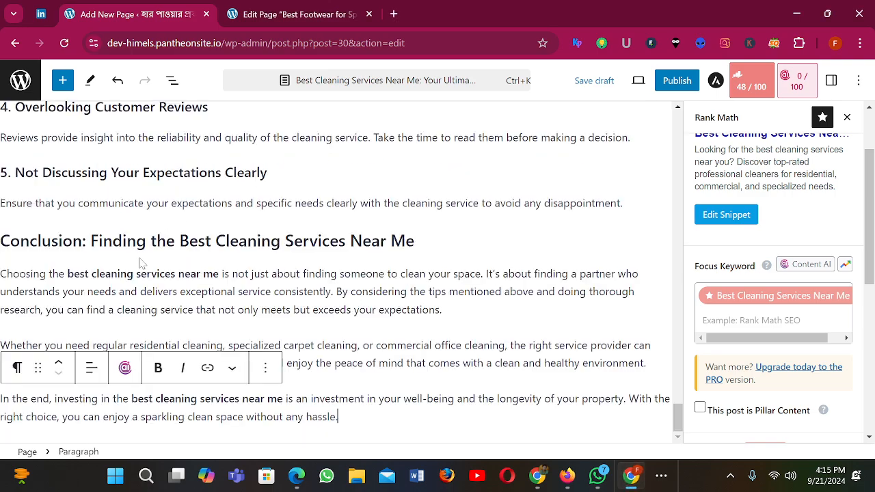
scroll(341, 273, "up", 8)
scroll(312, 365, "up", 10)
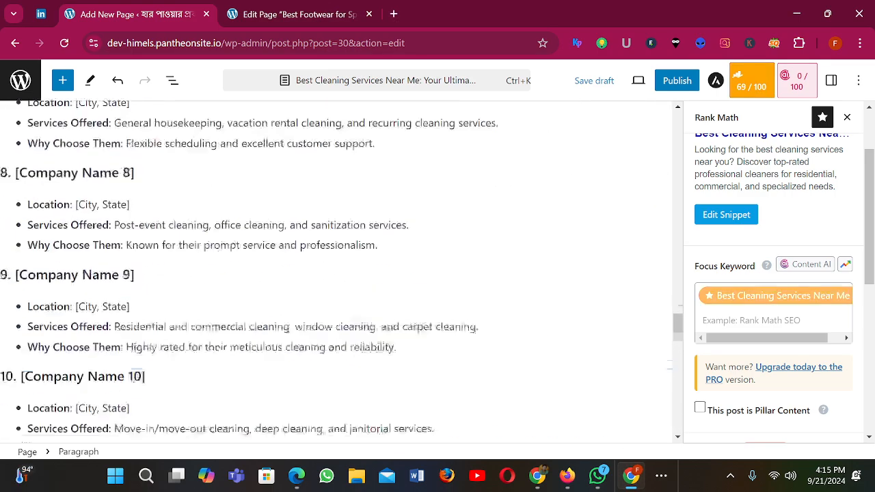
left_click(296, 333)
scroll(410, 297, "up", 15)
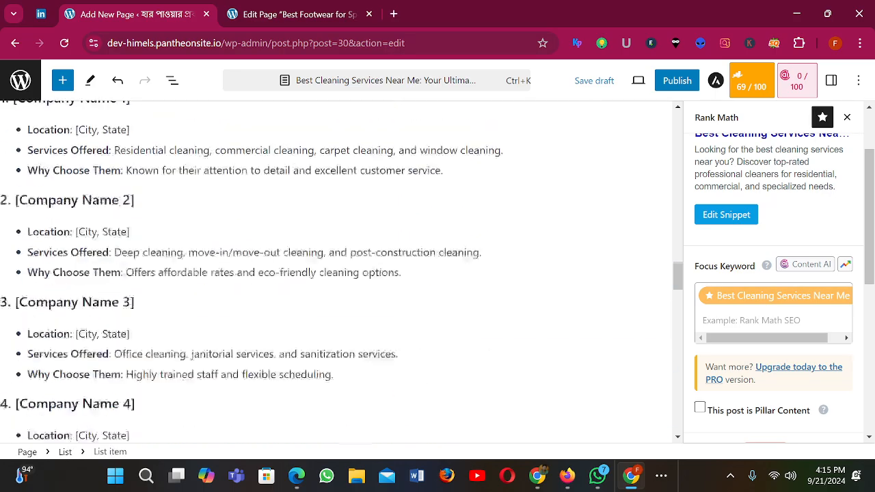
scroll(354, 273, "up", 5)
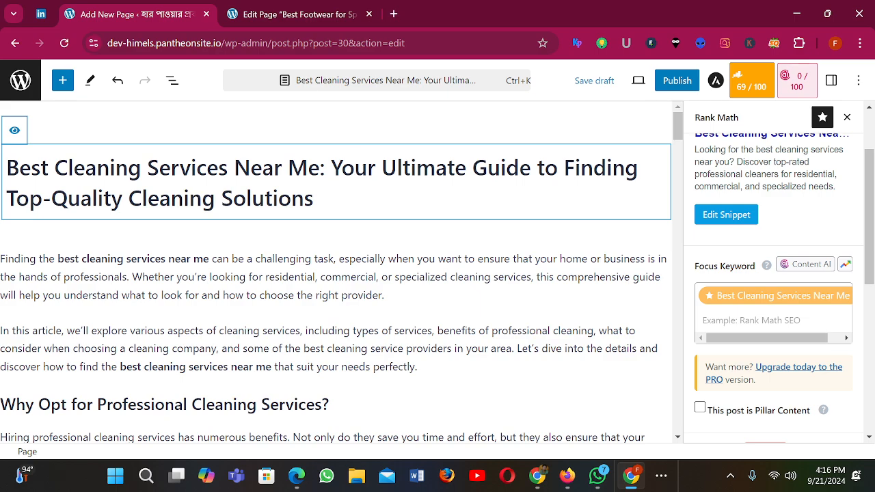
Step: Try to replace the page title with the shorter title copied from the Rank Math snippet editor
left_click(730, 220)
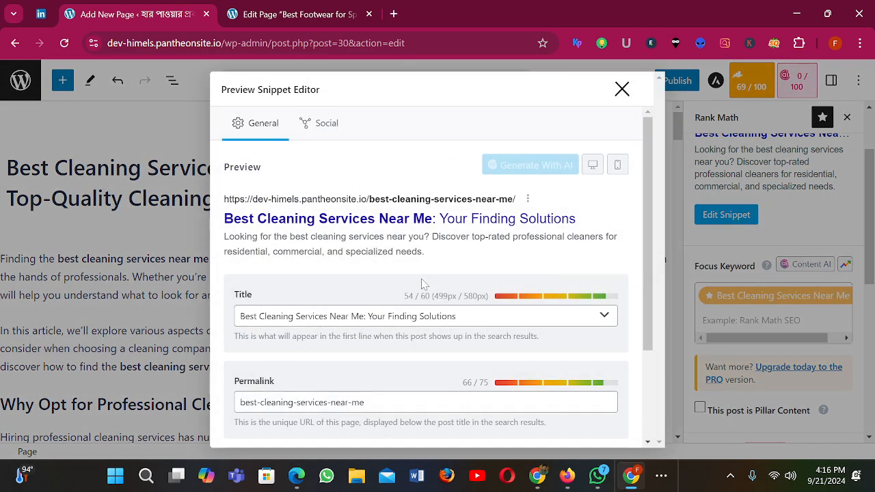
left_click_drag(462, 317, 106, 305)
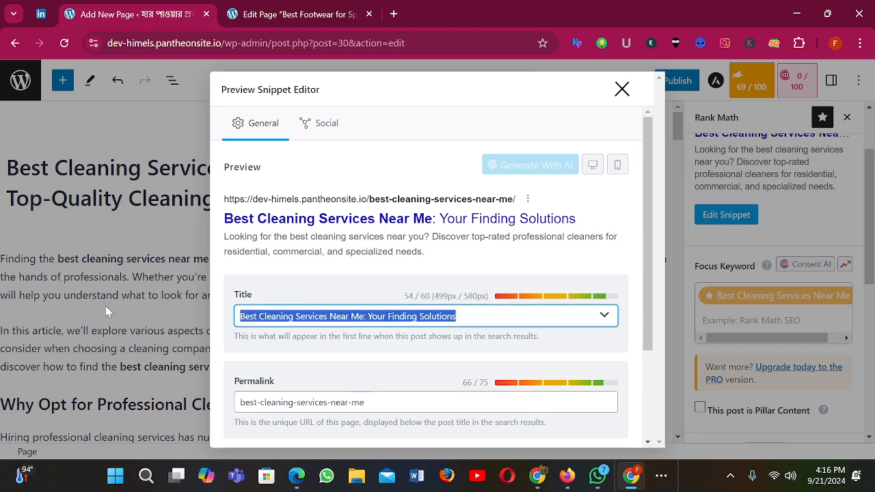
left_click(621, 89)
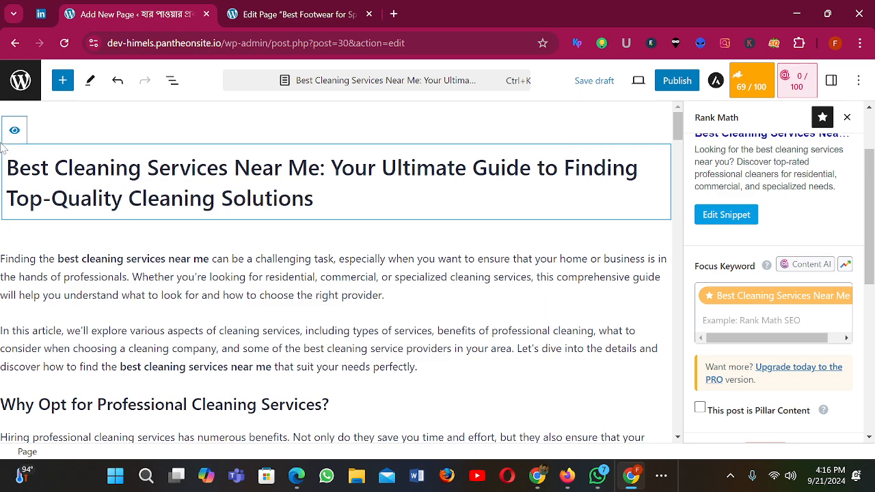
left_click_drag(313, 198, 6, 167)
type("Best Cleaning Services Near Me: Your Ultimate Guide to Finding Top-Quality Cleaning SolutionsBest Cleaning Services Near Me: Your Finding SolutionsBest Cleaning Services Near Me: Your Ultimate Guide to Finding Top-Quality Cleaning Solutions")
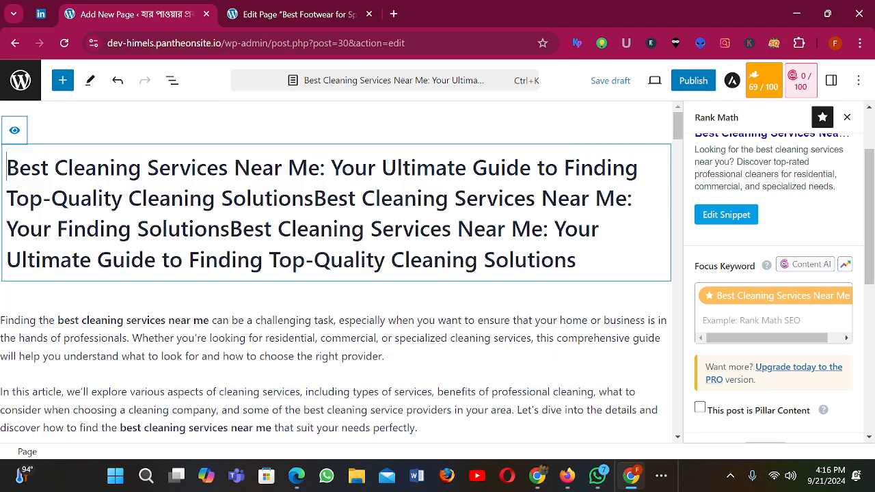
key("ctrl+a")
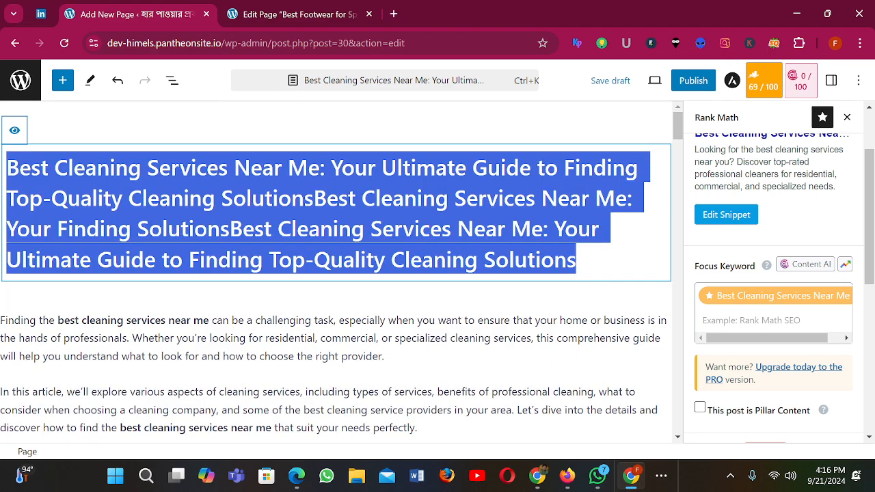
type("Best Cleaning Services Near Me: Your Finding SolutionsBest Cleaning Services Near Me: Your Ultimate Guide to Finding Top-Quality Cleaning SolutionsBest Cleaning Services Near Me: Your Finding SolutionsBest Cleaning Services Near Me: Your Ultimate Guide to Finding Top-Quality Cleaning Solutions")
key("ctrl+z")
Step: Clear the page title and replace it with "Best Cleaning Services Near Me: Your Finding Solutions", copied from the snippet editor
key("BackSpace")
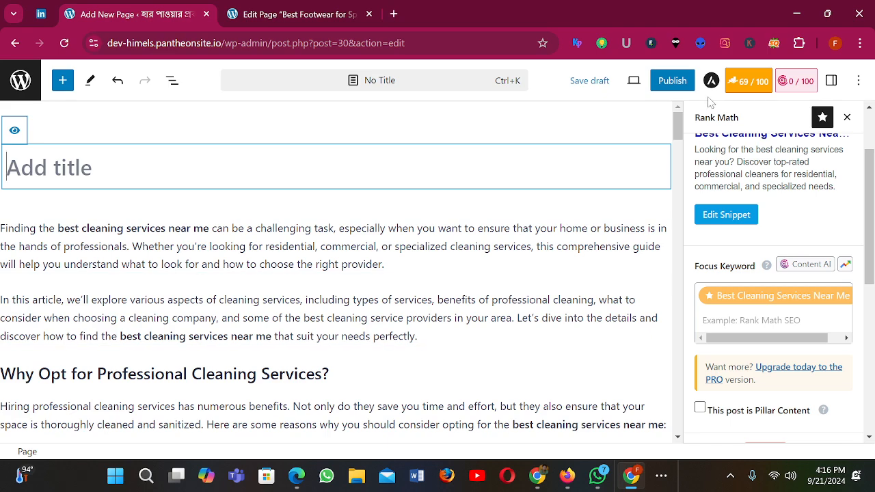
left_click(730, 213)
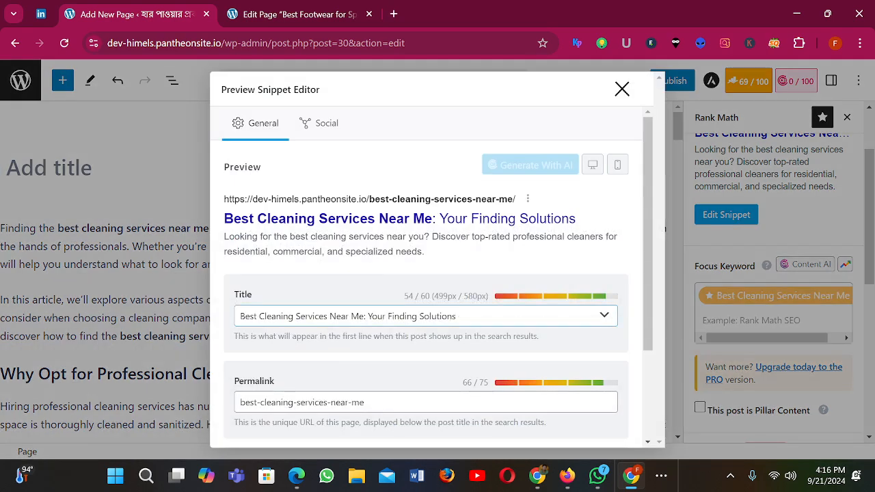
triple_click(348, 316)
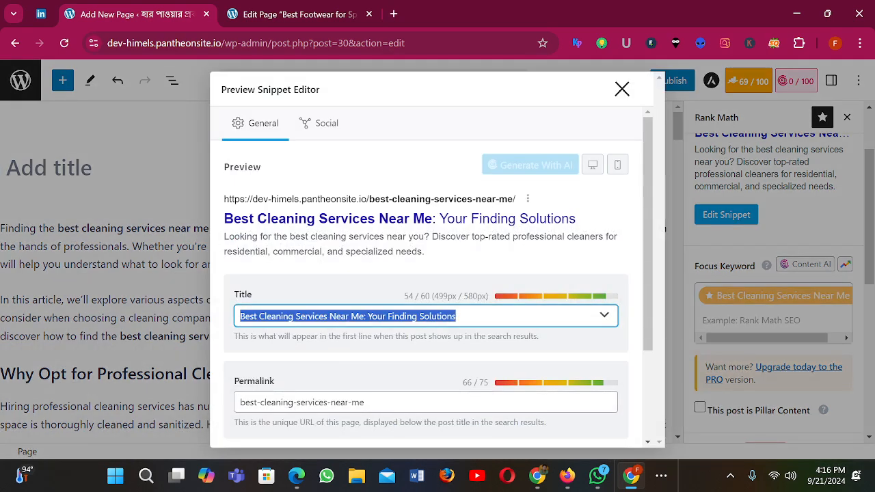
right_click(372, 316)
left_click(414, 106)
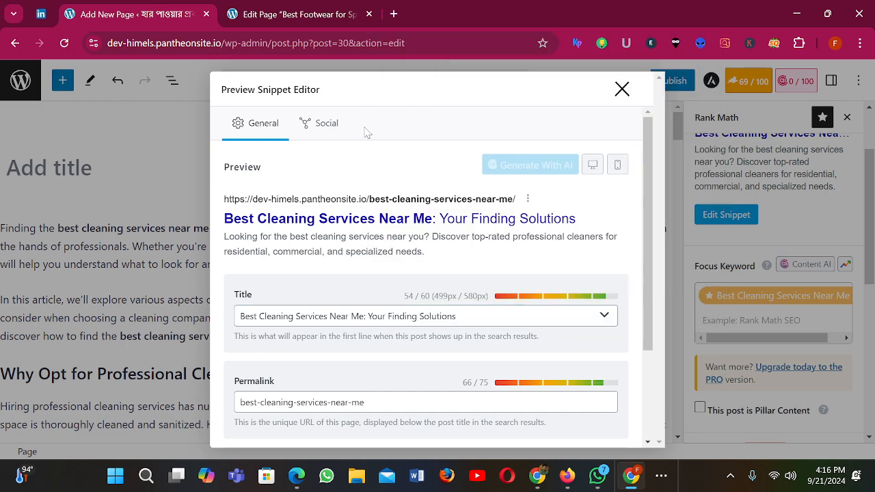
left_click(621, 89)
left_click(52, 168)
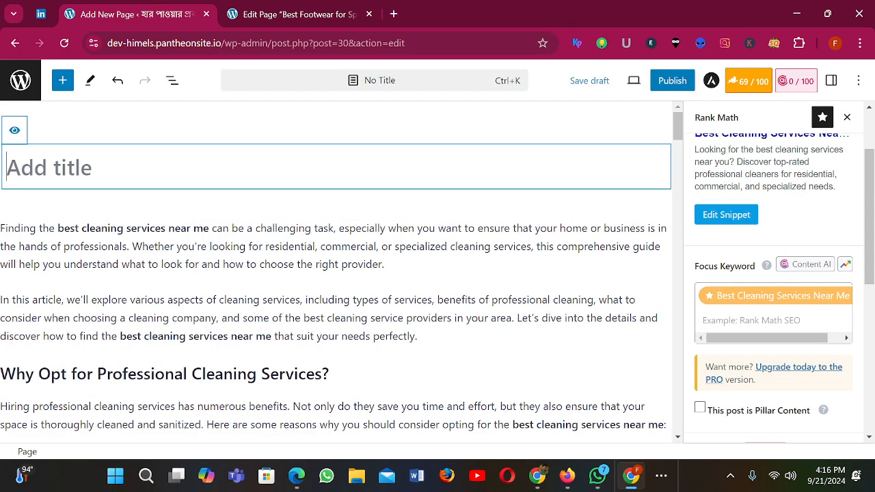
key("ctrl+v")
left_click(404, 247)
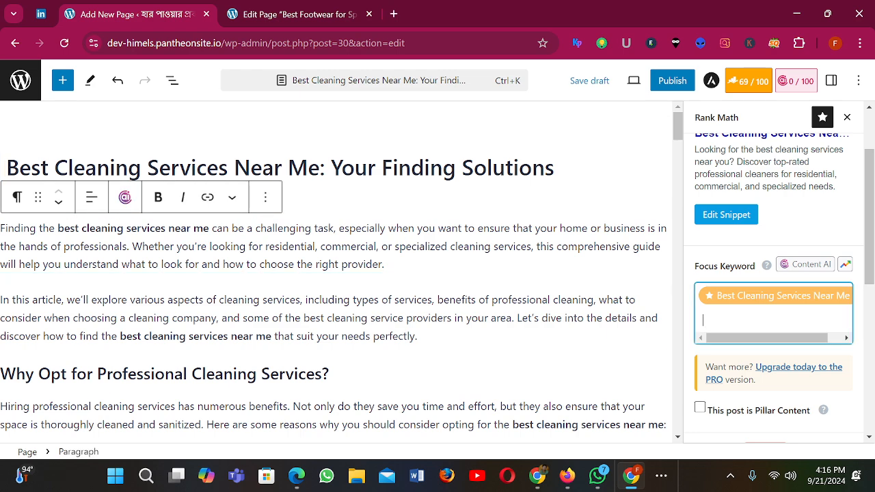
Step: Replace the Rank Math focus keyword with the copied title text beginning "Best Cleaning Services Near Me:"
left_click(308, 168)
left_click_drag(319, 168, 190, 169)
left_click(190, 204)
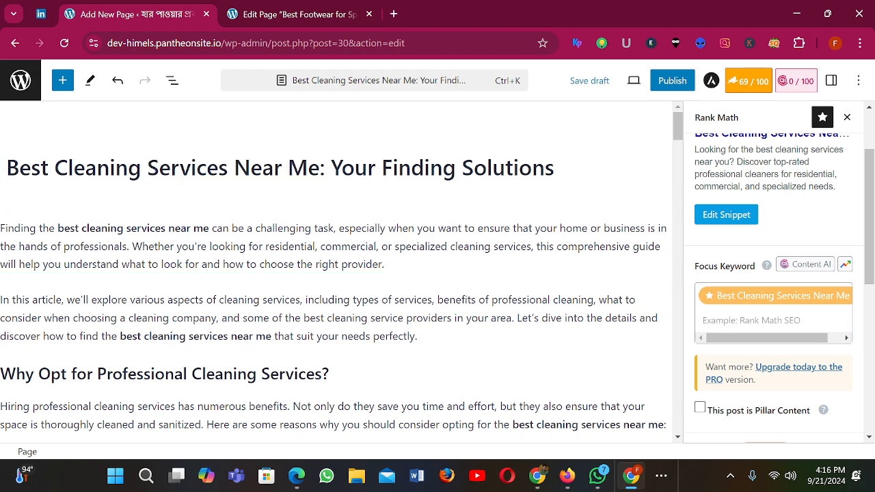
left_click(320, 168)
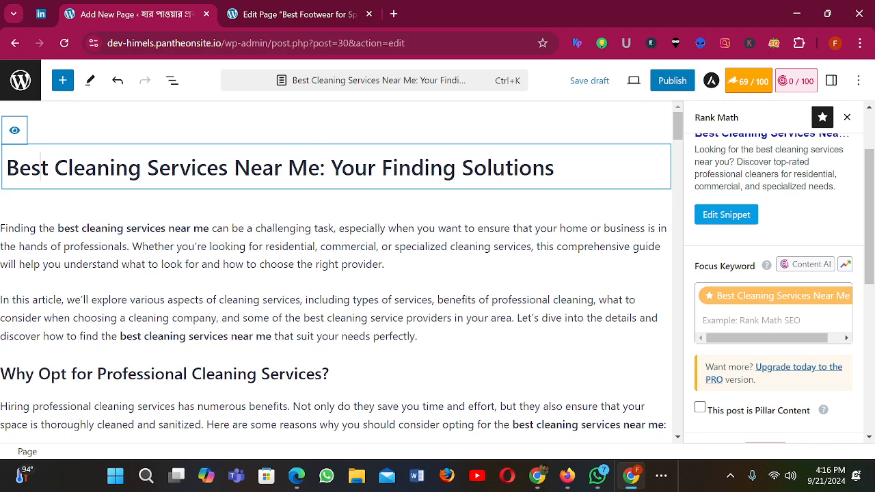
left_click_drag(319, 168, 6, 168)
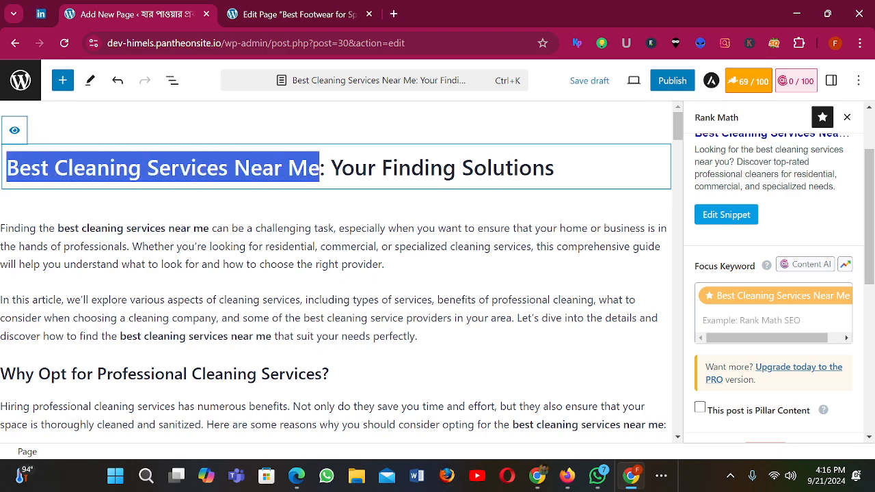
left_click(750, 320)
key("BackSpace")
key("ctrl+v")
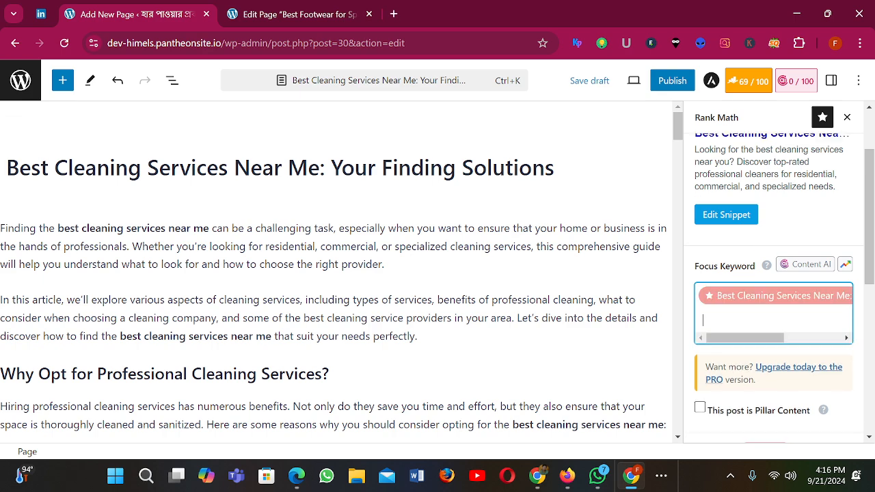
Step: Check the article and Rank Math preview, and open the snippet editor to review the title, permalink and description
scroll(680, 266, "down", 4)
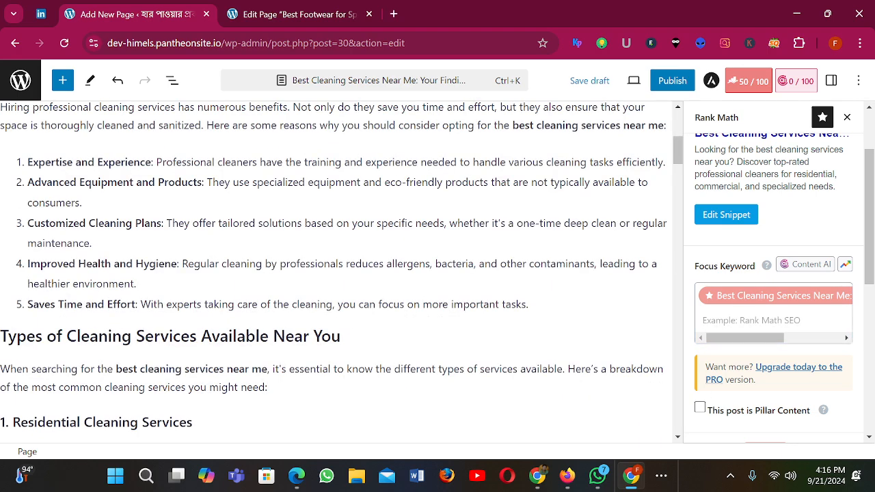
scroll(750, 316, "up", 1)
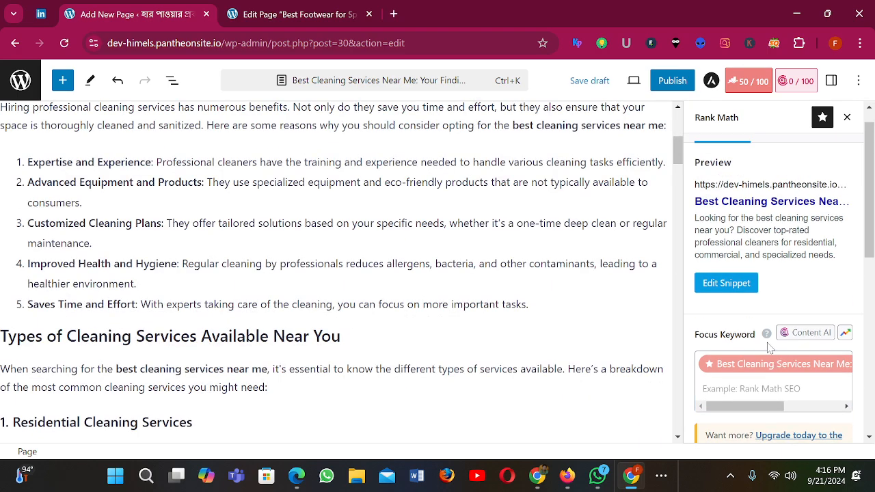
scroll(765, 335, "up", 1)
scroll(735, 235, "down", 2)
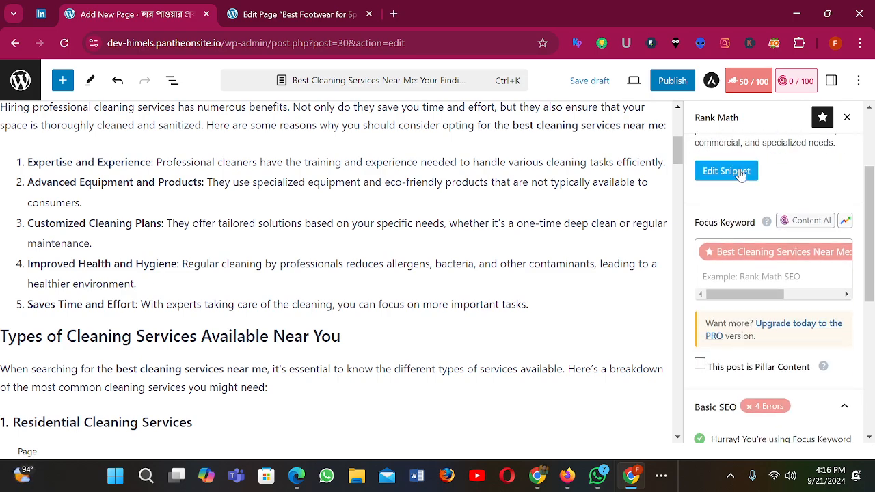
left_click(741, 175)
scroll(455, 365, "down", 3)
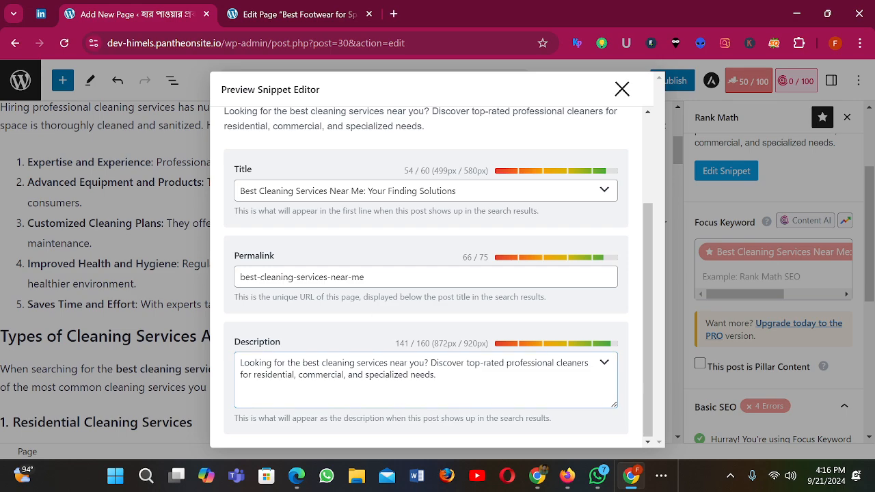
Step: Try rewording "near you?" to "near me" in the snippet description, restore the original wording and close the snippet editor
left_click_drag(410, 363, 426, 363)
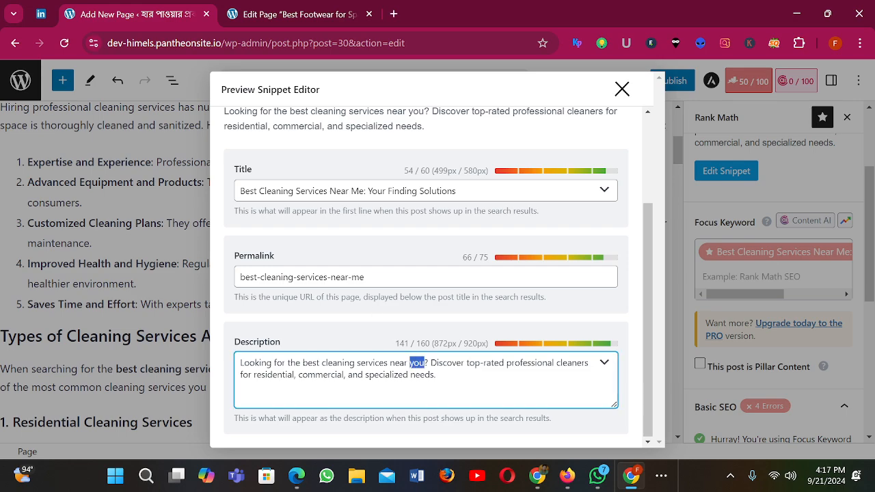
type("me")
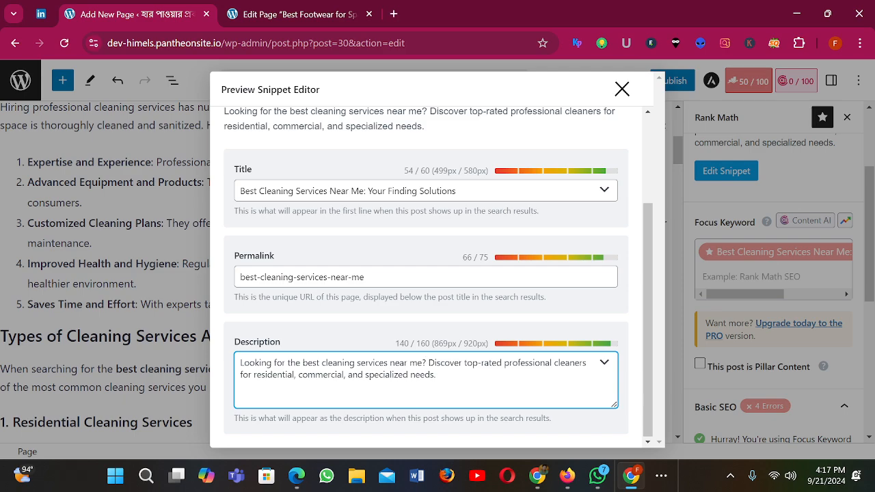
key("Delete")
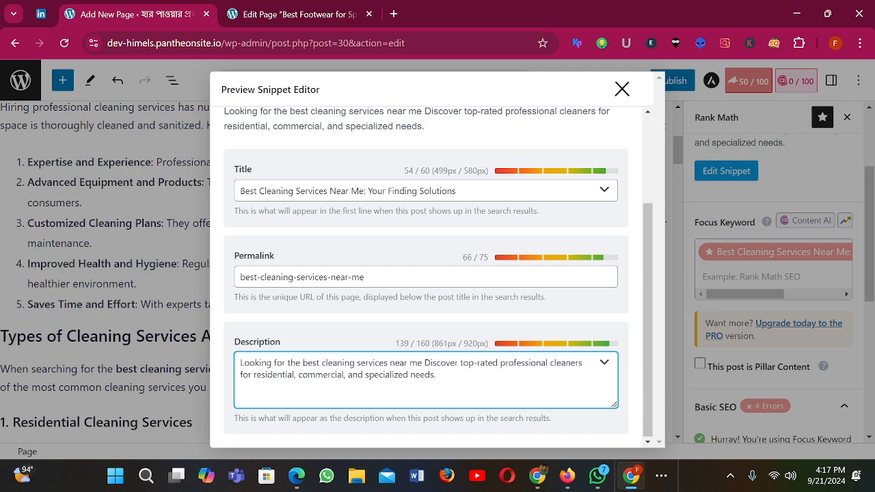
key("BackSpace")
key("BackSpace")
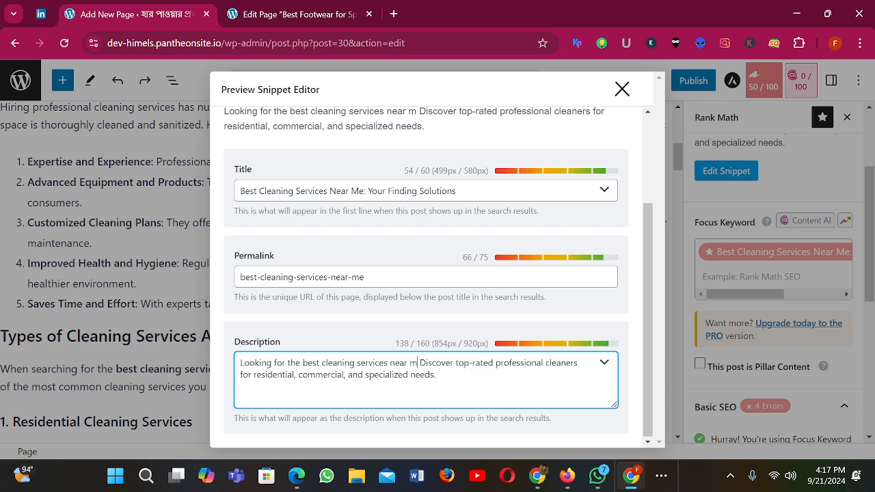
type("you?")
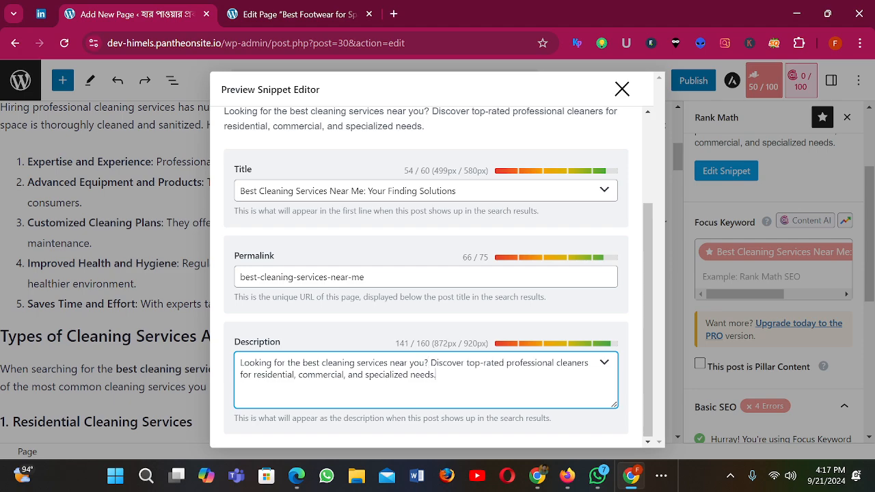
scroll(580, 243, "up", 2)
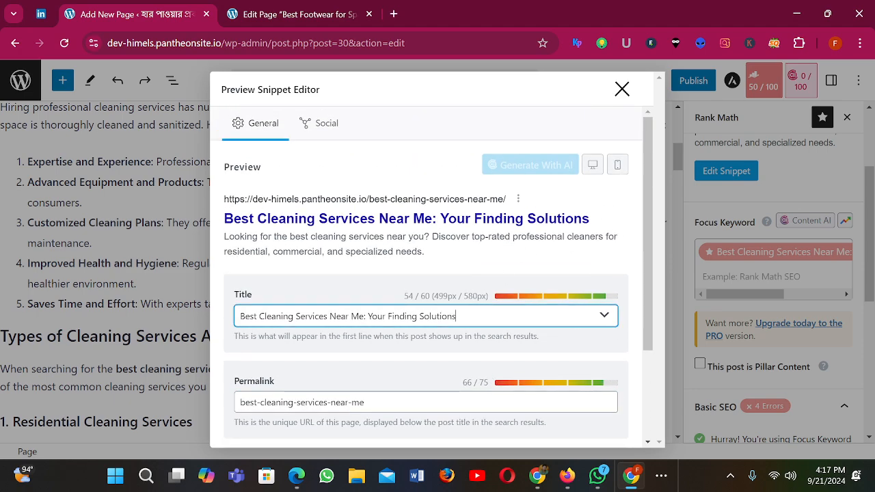
left_click(621, 89)
Step: Check the snippet preview, focus keyword and Basic SEO results in Rank Math
scroll(730, 204, "up", 2)
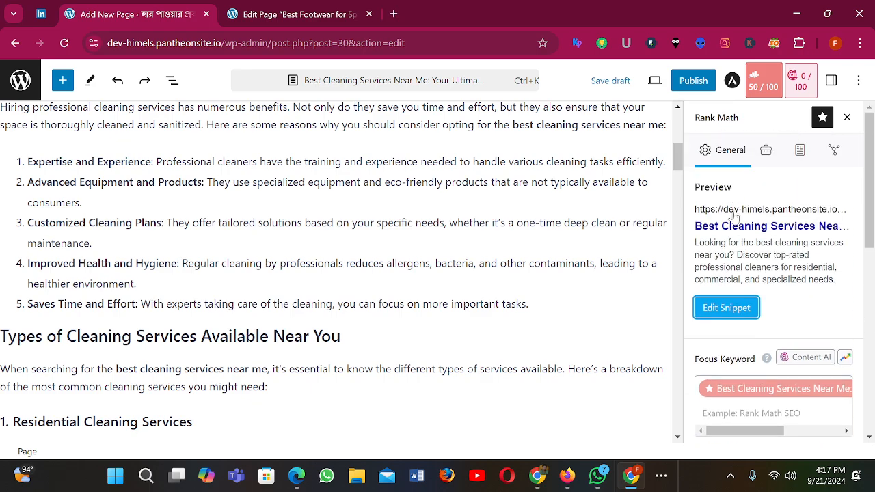
scroll(734, 212, "down", 5)
scroll(738, 219, "up", 1)
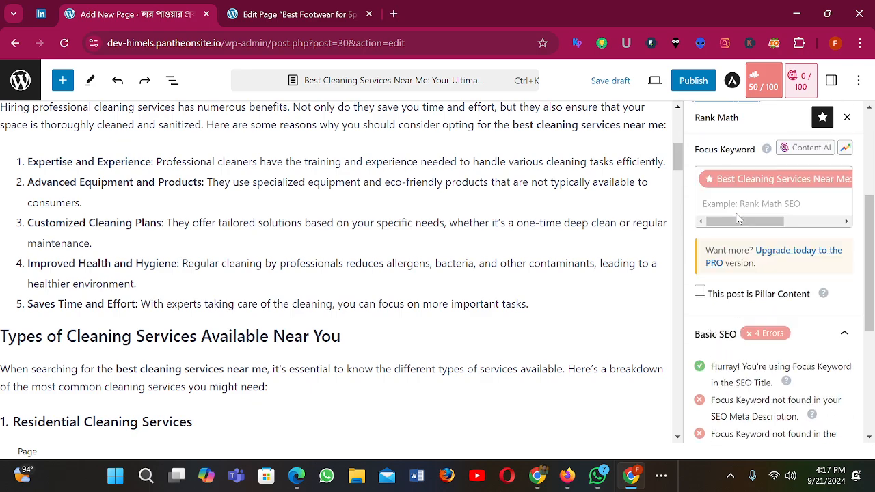
scroll(738, 219, "up", 1)
left_click(745, 276)
scroll(768, 232, "up", 3)
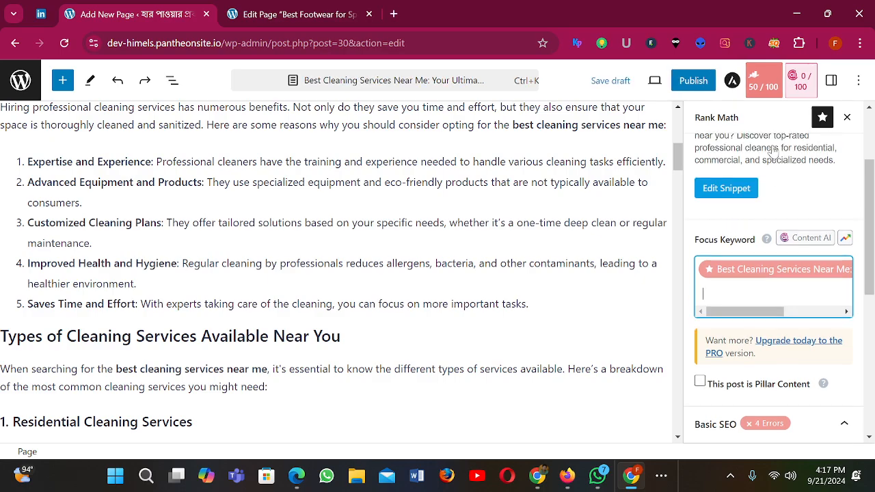
left_click(757, 86)
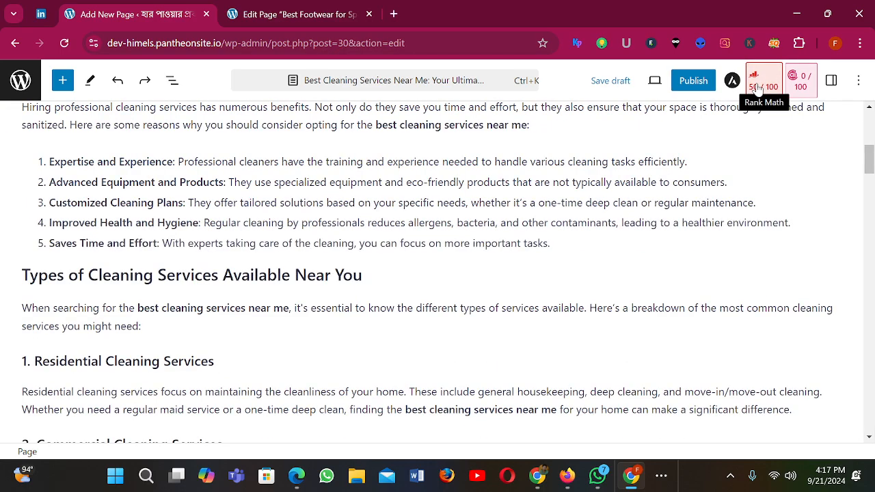
left_click(757, 86)
Step: Replace the whole duplicated page title with "Best Cleaning Services Near Me: Your Finding Solutions"
scroll(335, 273, "up", 5)
scroll(335, 273, "up", 1)
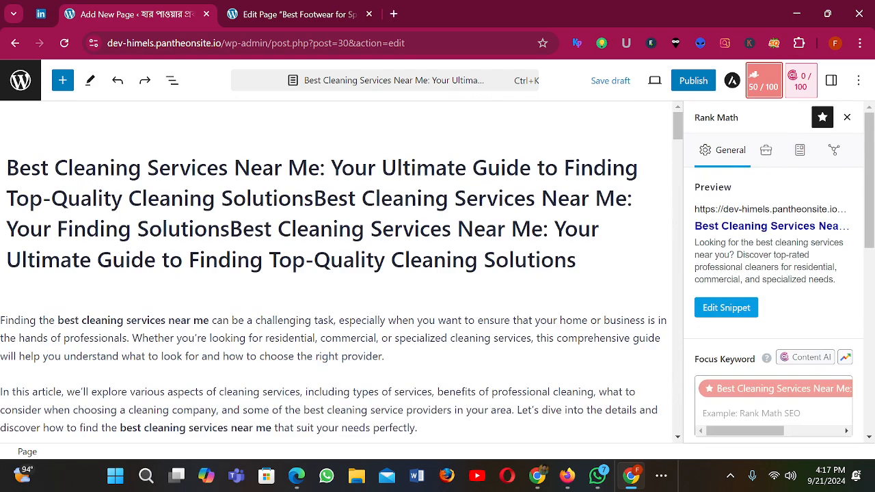
triple_click(288, 259)
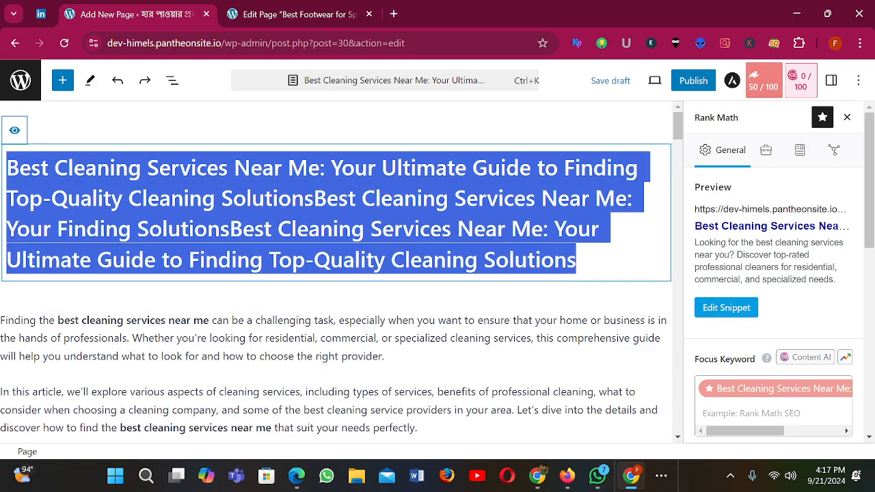
type("Best Cleaning Services Near Me: Your Finding Solutions")
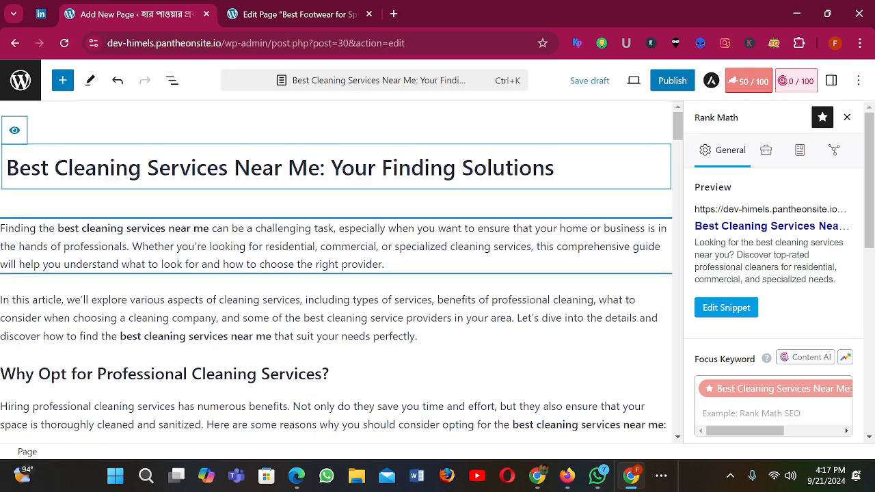
left_click(462, 299)
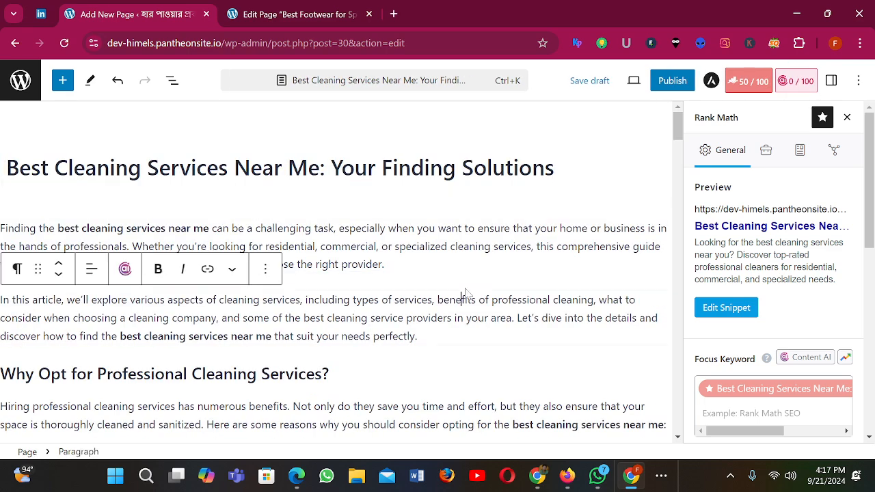
left_click(551, 217)
left_click(574, 147)
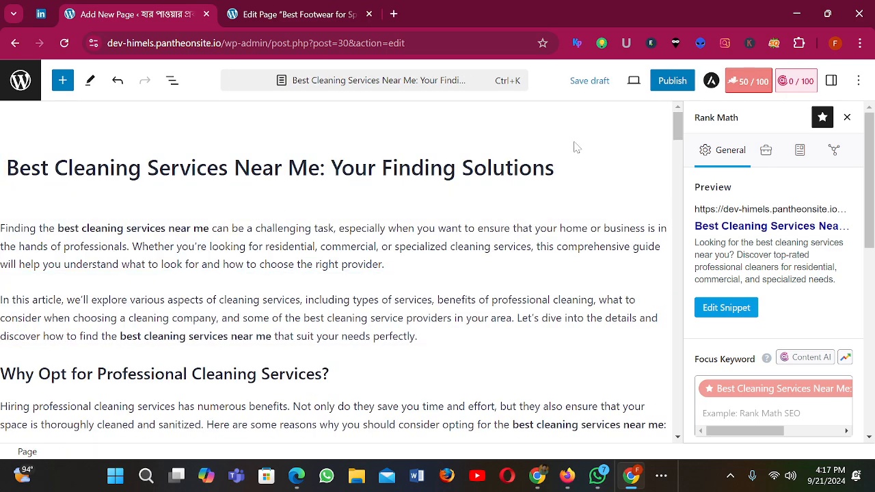
Step: Add an image block above the "Why Opt for Professional Cleaning Services?" heading and open the media library for it
scroll(335, 267, "down", 5)
scroll(335, 267, "up", 4)
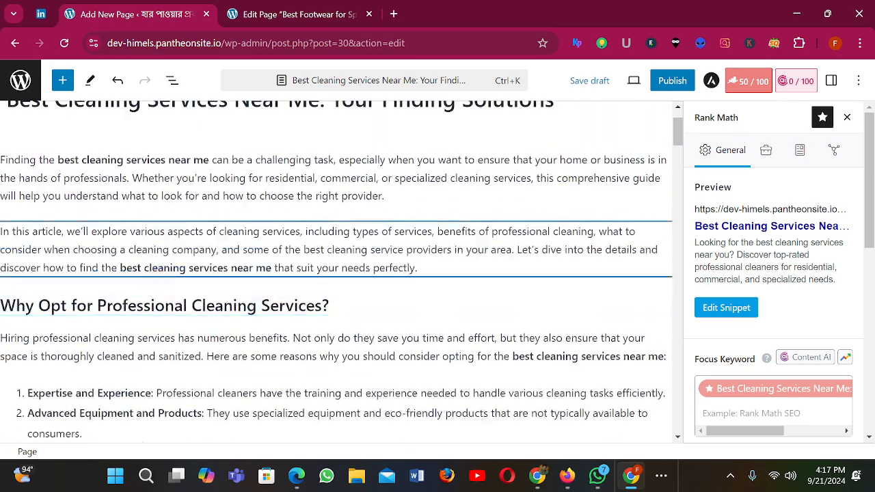
scroll(232, 294, "down", 1)
scroll(246, 232, "up", 3)
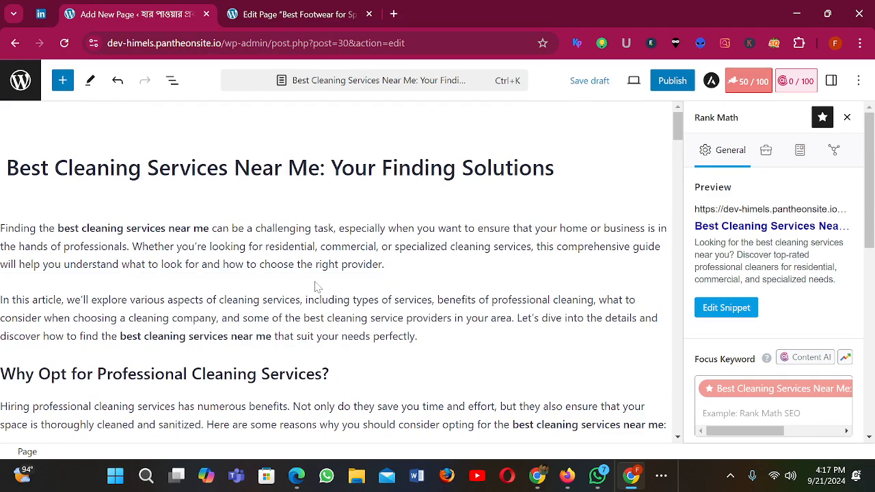
scroll(314, 286, "down", 1)
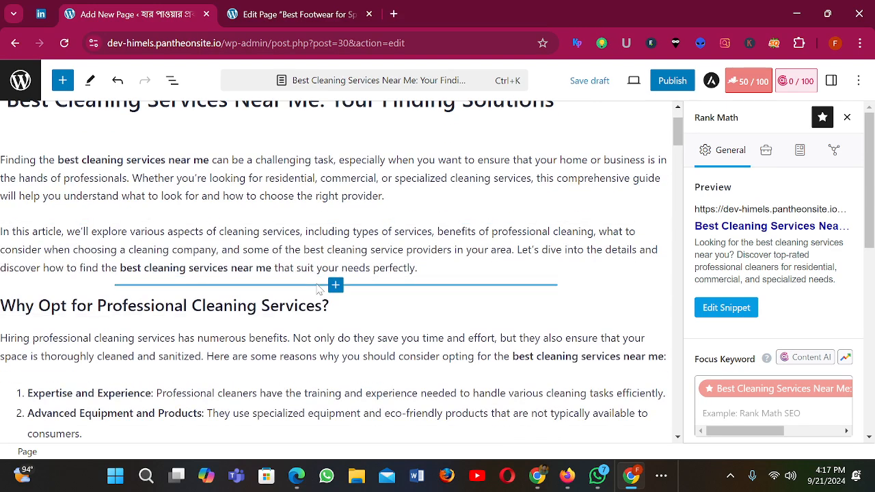
left_click(335, 285)
scroll(335, 294, "down", 2)
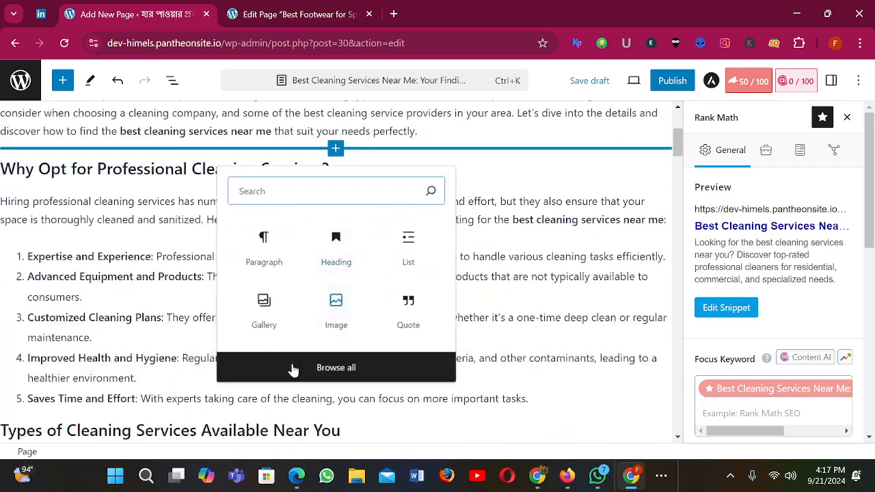
left_click(344, 312)
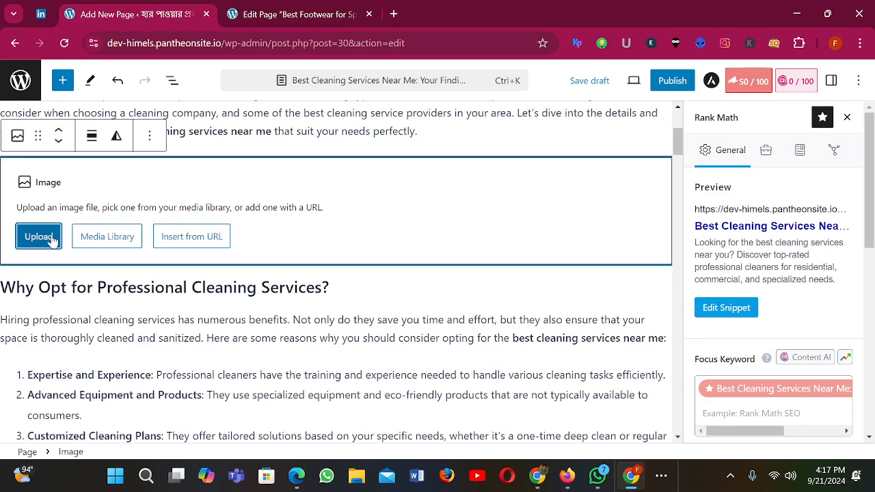
left_click(106, 237)
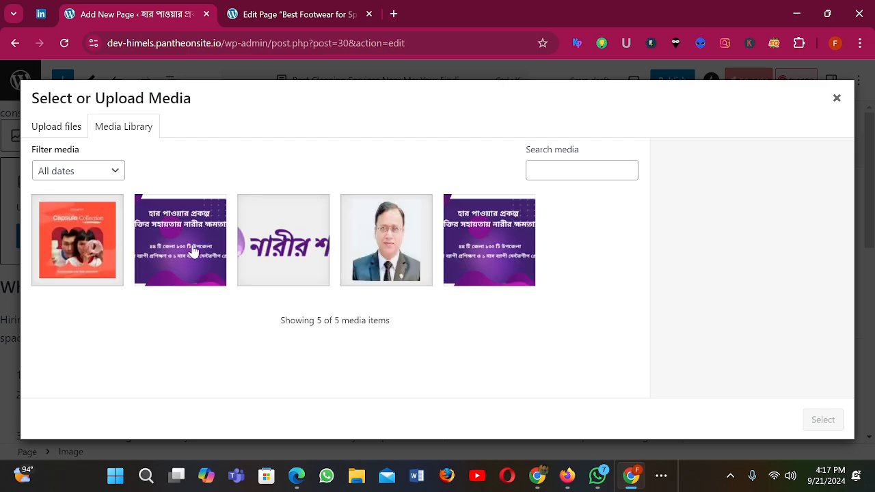
Step: Insert the her.png banner from the media library with the alt text "Best Cleaning Services Near Me"
left_click(465, 242)
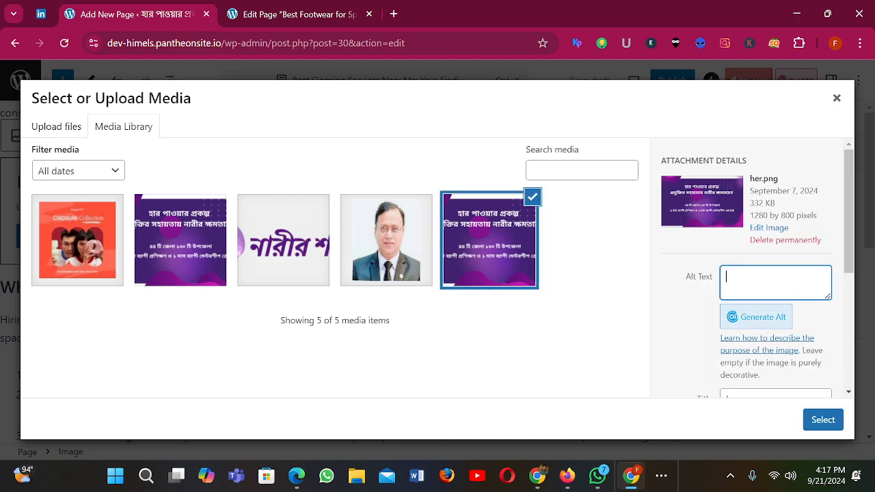
type("Best Cleaning Services Near Me: Your Finding Solutions")
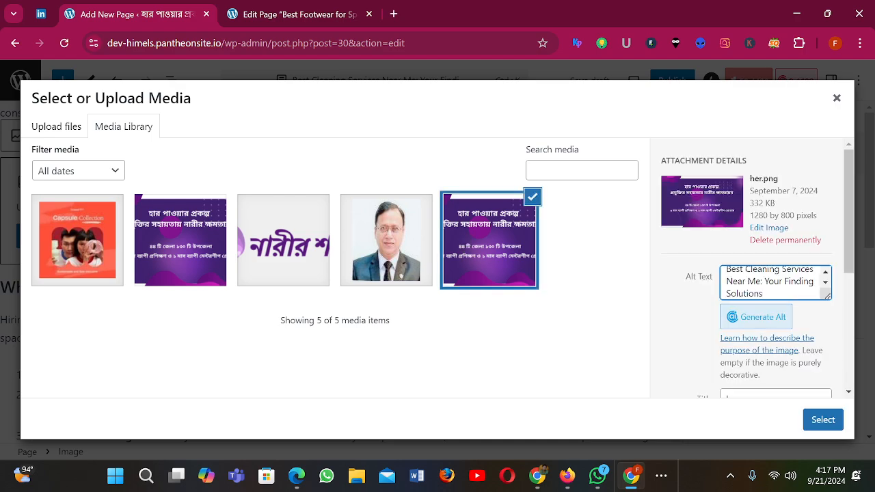
key("shift+Up")
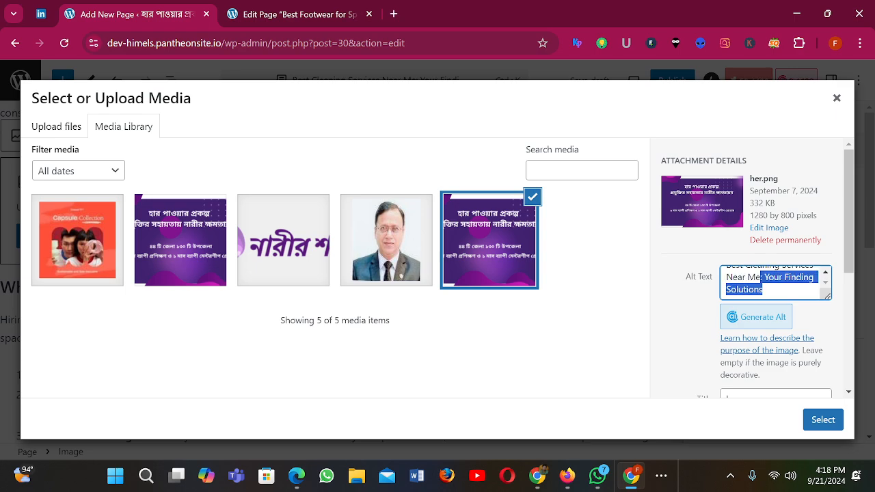
key("BackSpace")
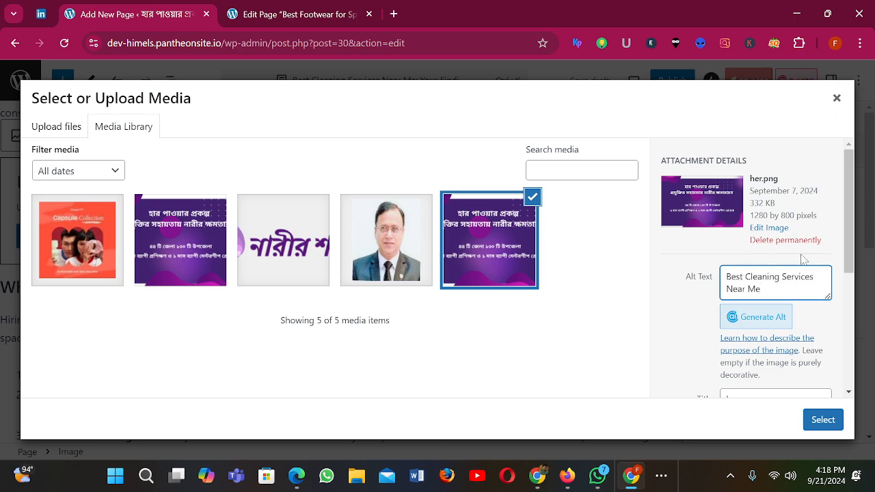
scroll(804, 259, "down", 2)
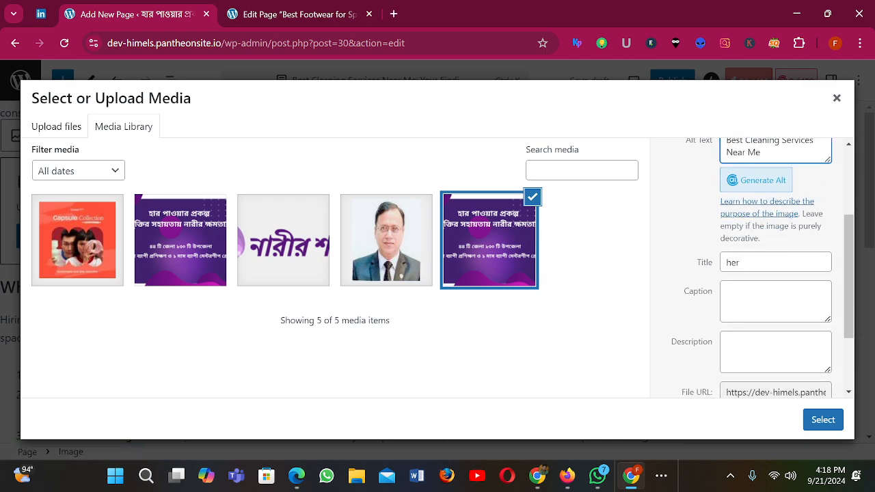
left_click_drag(745, 262, 673, 271)
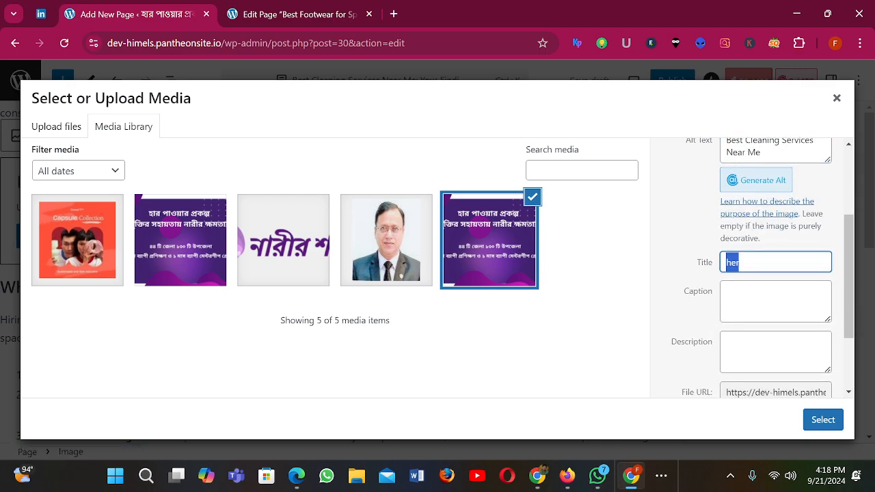
scroll(786, 308, "down", 2)
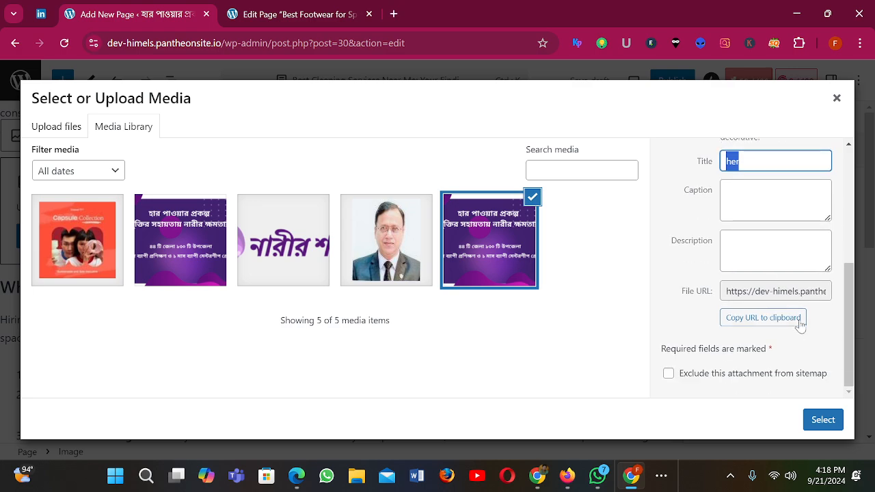
left_click(825, 421)
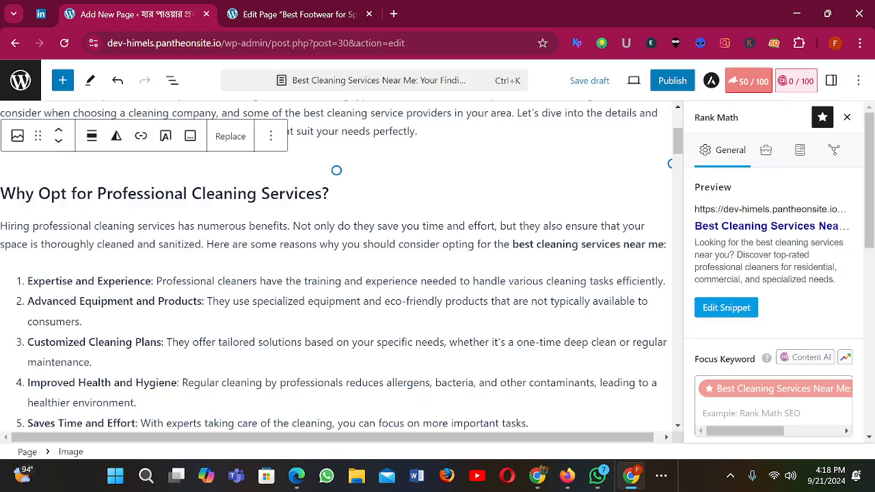
Step: Check the inserted image and Rank Math's Basic SEO results, and open the snippet editor to review the title, permalink and description
scroll(472, 268, "up", 2)
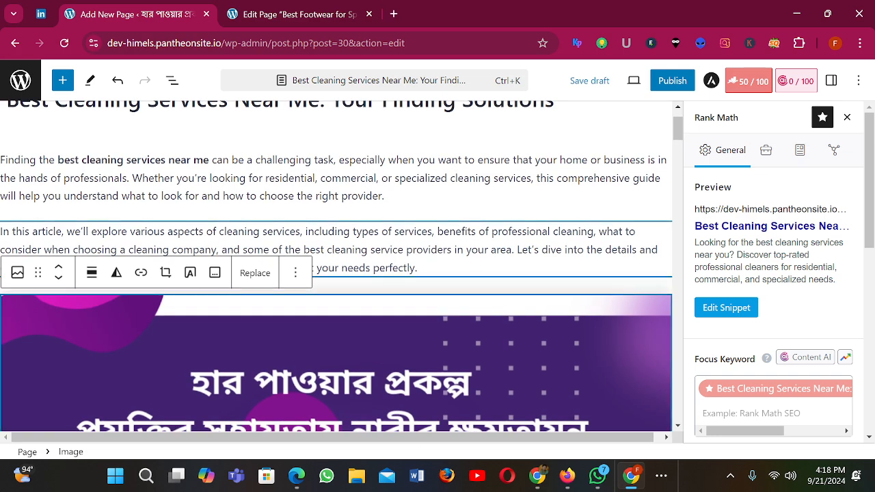
scroll(565, 311, "down", 2)
scroll(782, 267, "down", 2)
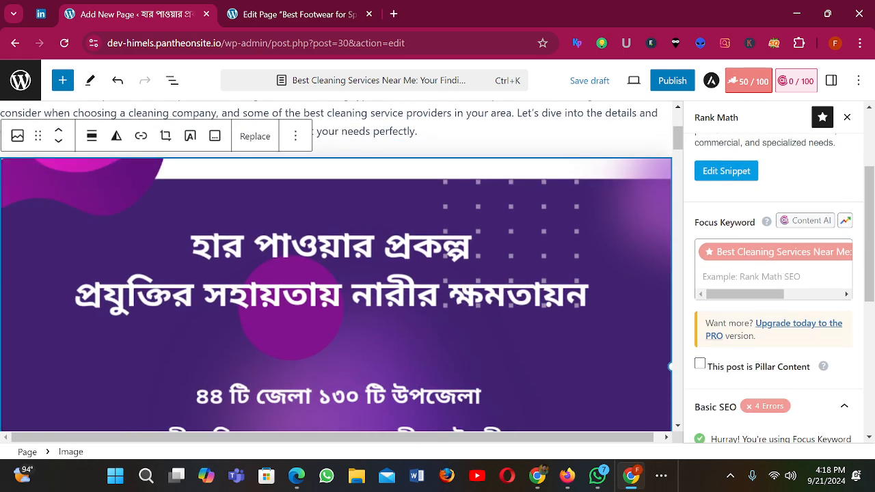
scroll(714, 272, "down", 2)
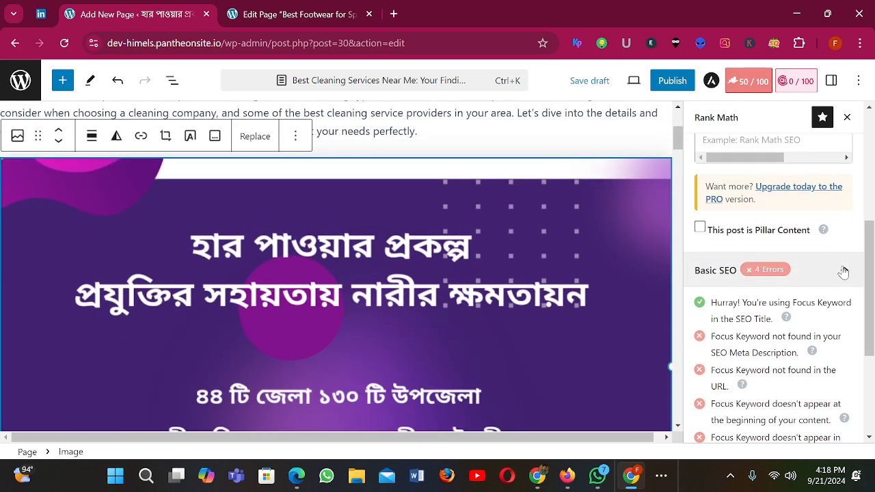
scroll(766, 242, "up", 1)
scroll(798, 268, "down", 1)
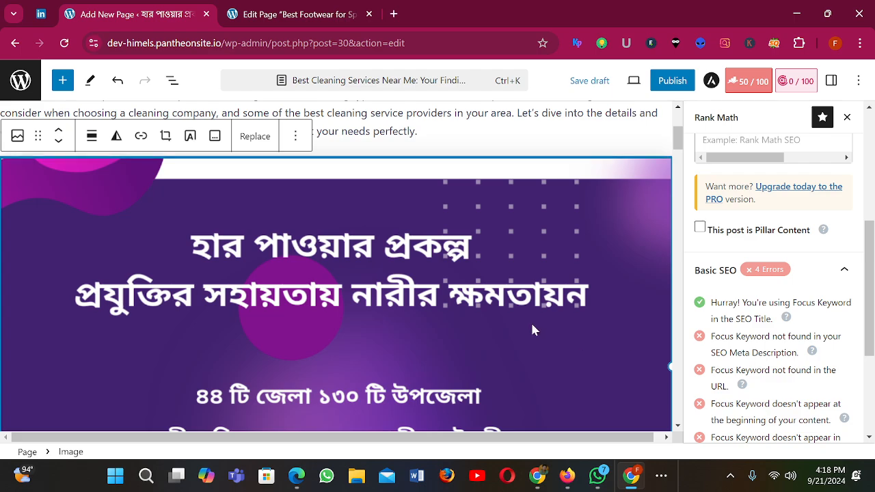
scroll(532, 318, "up", 3)
scroll(738, 237, "up", 3)
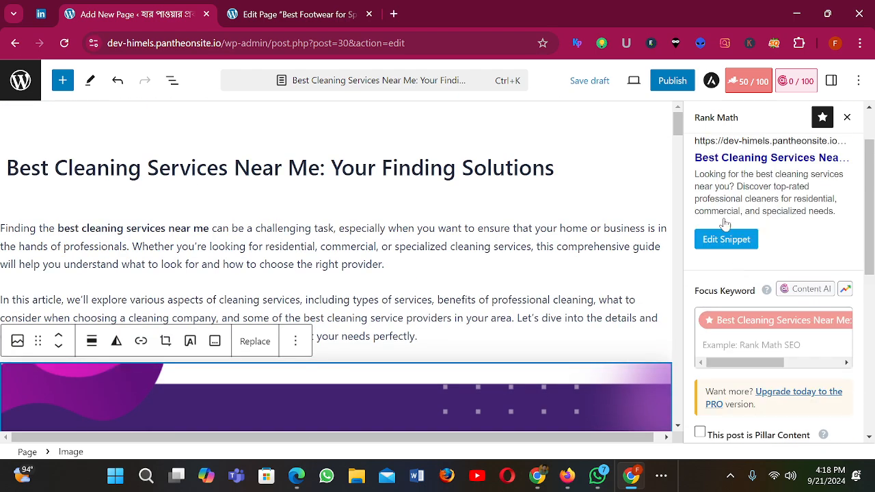
left_click(725, 239)
scroll(324, 339, "down", 2)
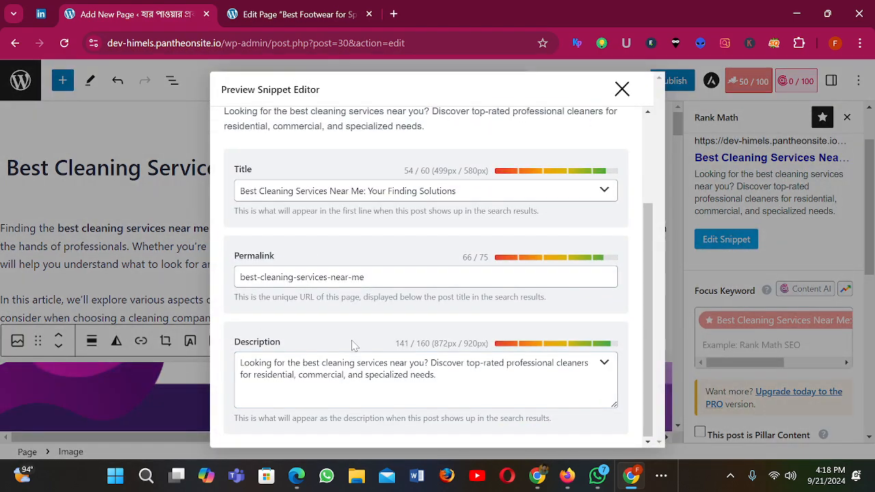
Step: Switch to ChatGPT and resend the meta description prompt reworded to "about 160 characters for the given text"
left_click_drag(451, 386, 177, 352)
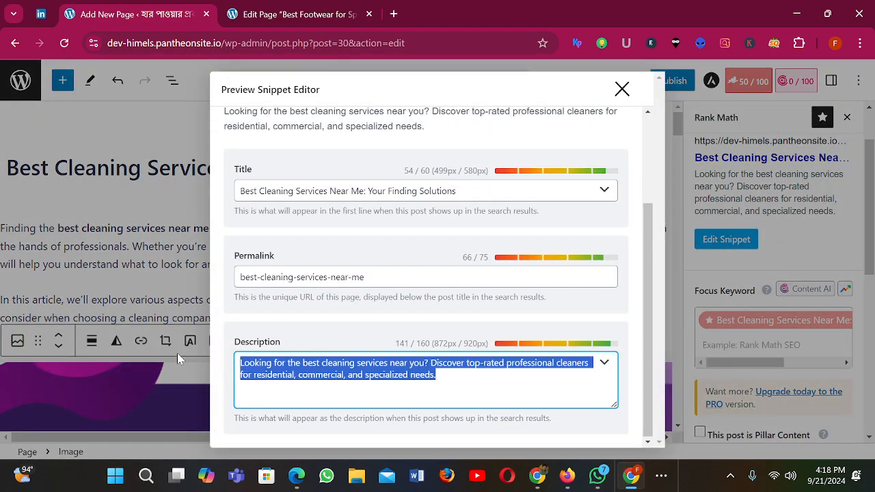
left_click(539, 482)
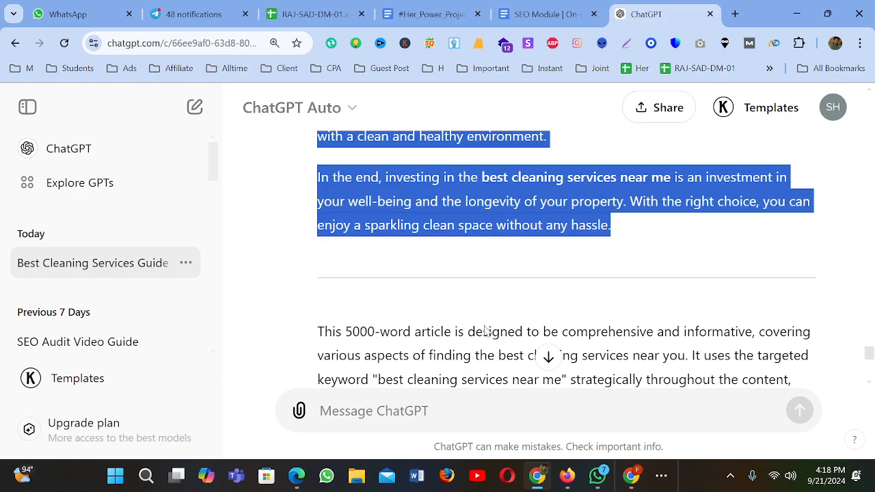
scroll(641, 318, "down", 2)
scroll(614, 298, "down", 2)
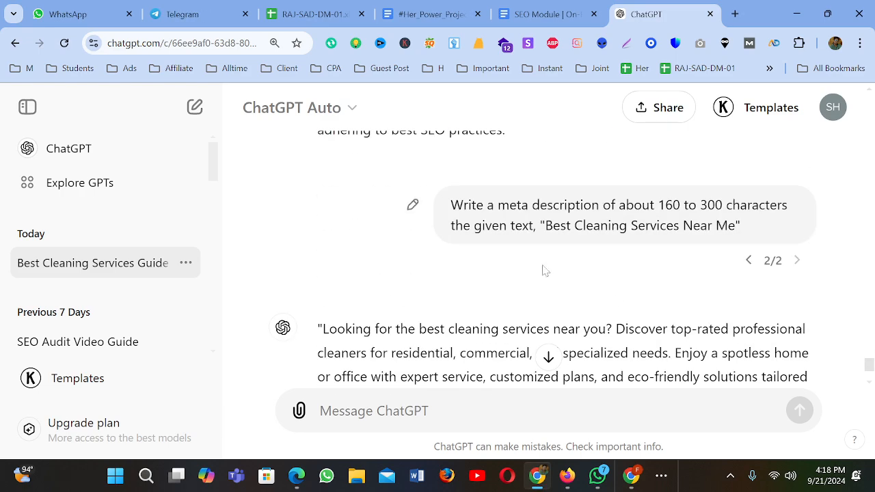
left_click(413, 203)
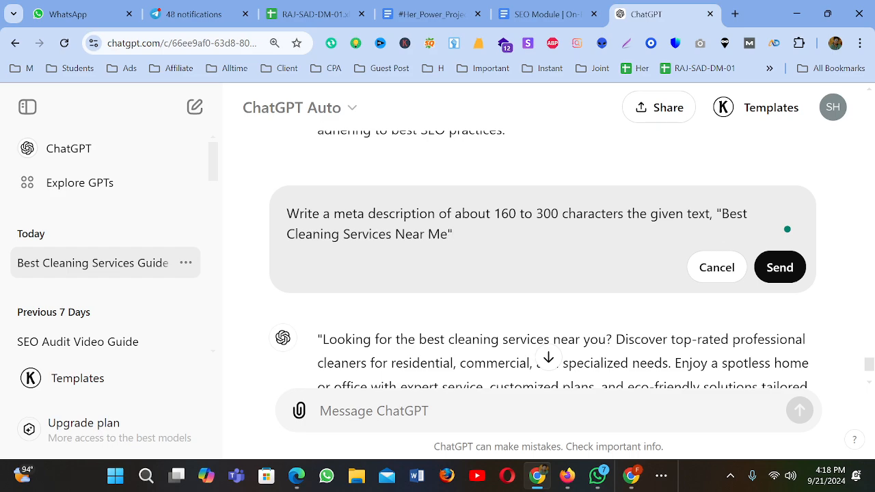
key("ctrl+shift+Right")
key("ctrl+shift+Right")
key("BackSpace")
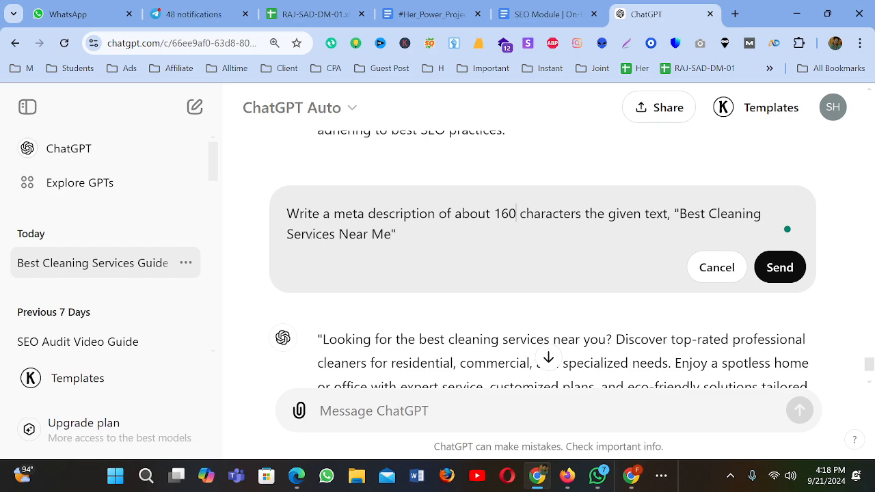
left_click(581, 214)
type("for")
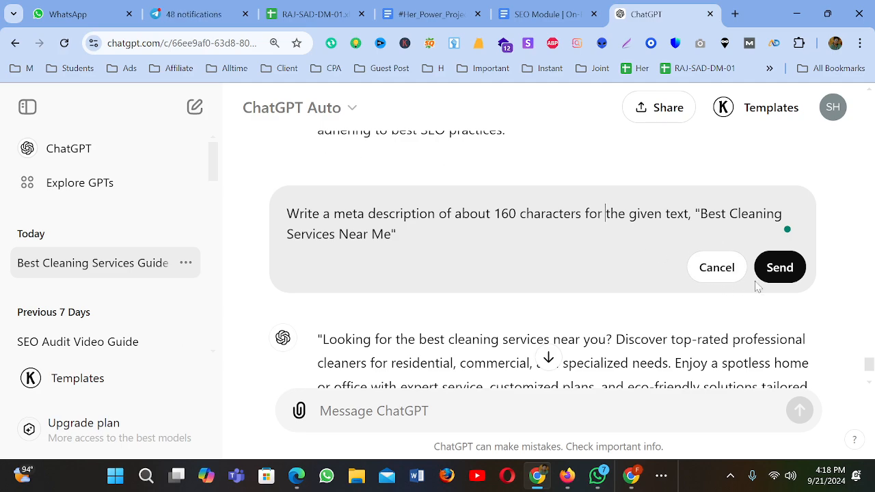
left_click(773, 269)
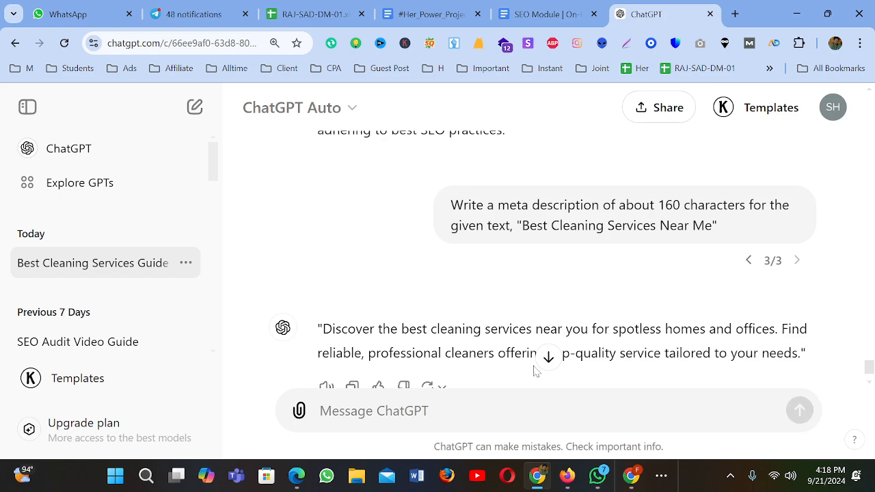
Step: Copy ChatGPT's new meta description without its quotation marks and replace the snippet's description with it in WordPress
scroll(535, 370, "down", 1)
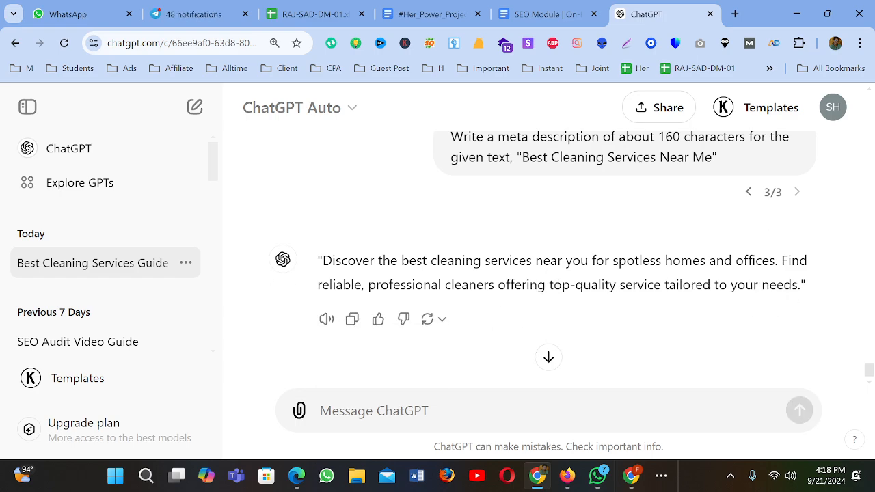
left_click_drag(800, 285, 323, 260)
key("ctrl+c")
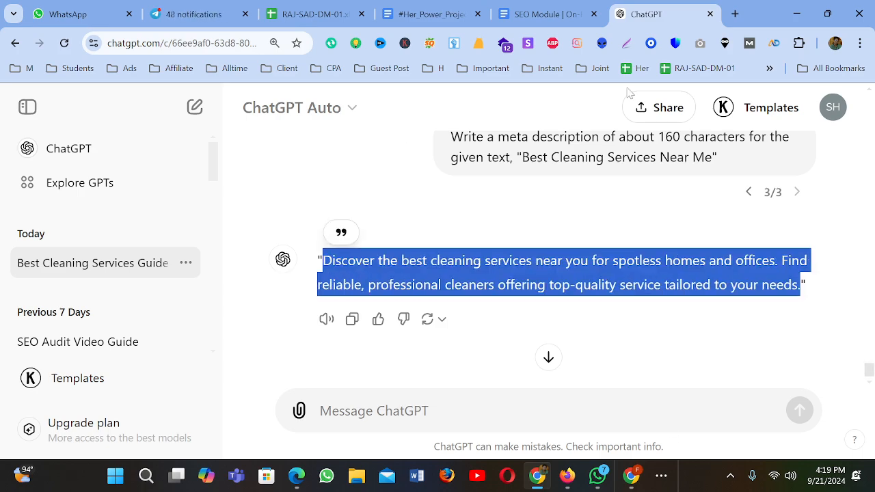
left_click(632, 476)
key("ctrl+a")
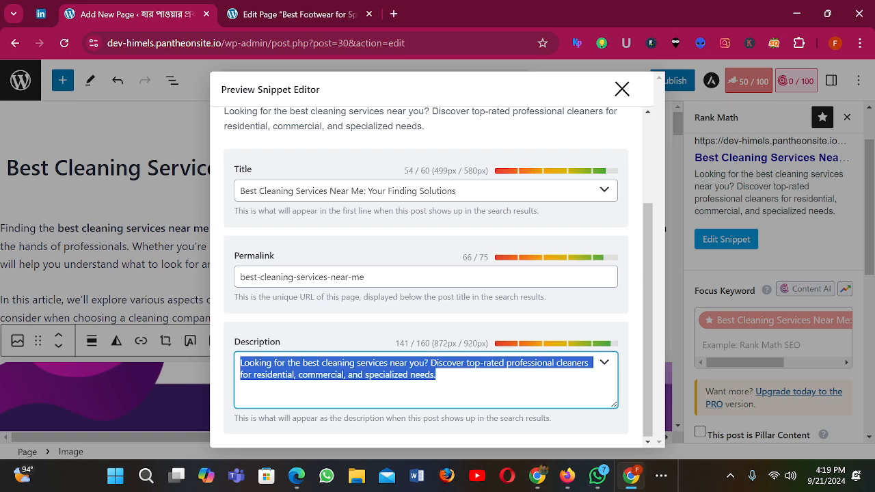
key("ctrl+v")
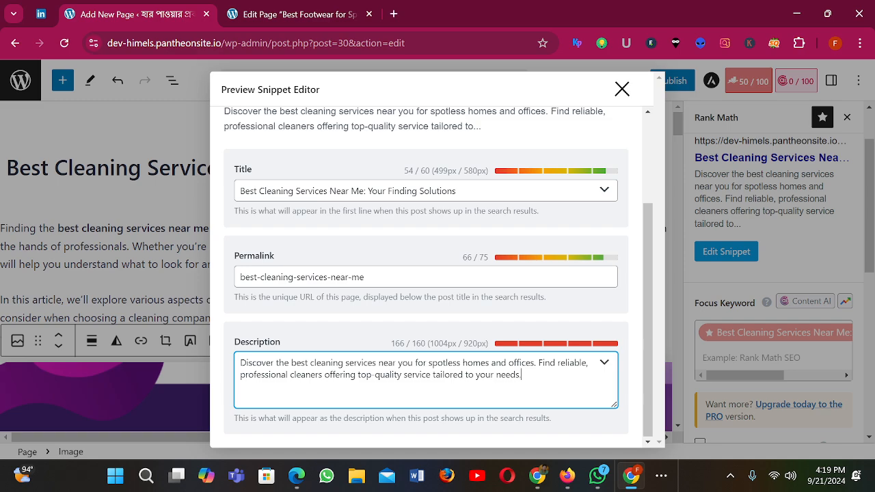
Step: Remove "Find reliable," from the snippet description and capitalise "Professional" as the start of the second sentence
key("BackSpace")
key("BackSpace")
key("BackSpace")
key("BackSpace")
key("BackSpace")
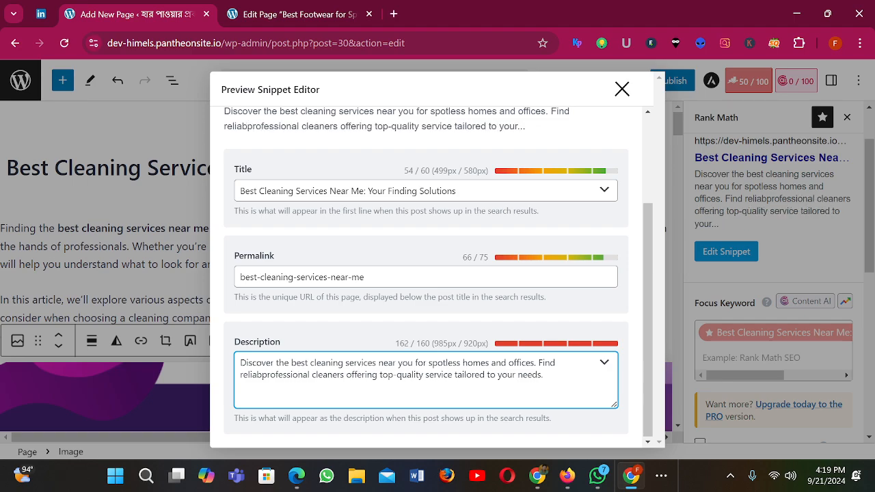
key("BackSpace")
key("BackSpace")
key("BackSpace")
key("BackSpace")
key("BackSpace")
key("BackSpace")
key("BackSpace")
key("BackSpace")
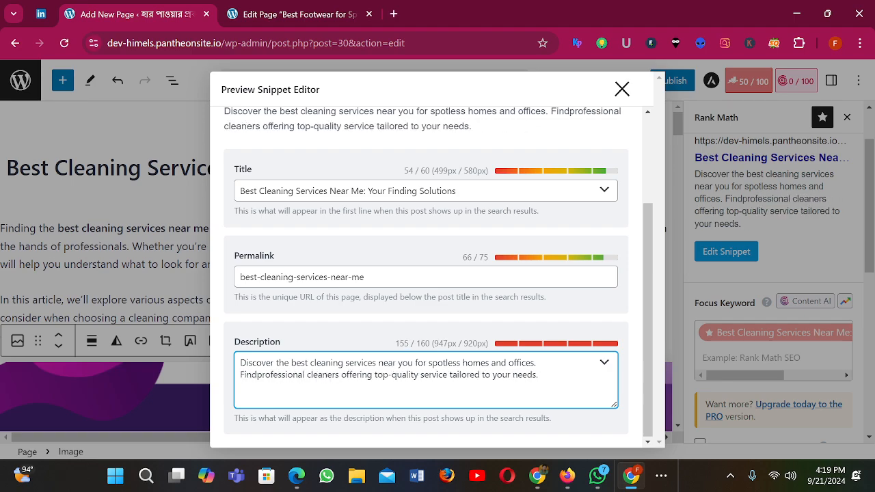
key("BackSpace")
key("BackSpace")
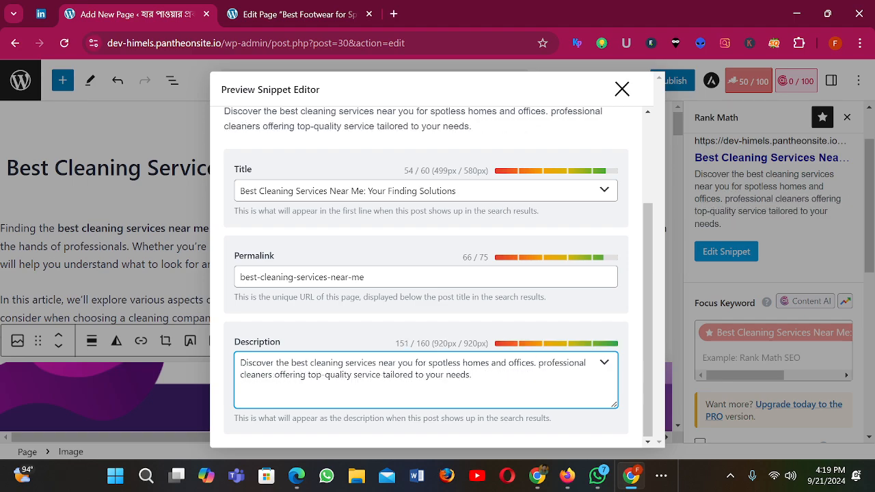
key("Delete")
type("P")
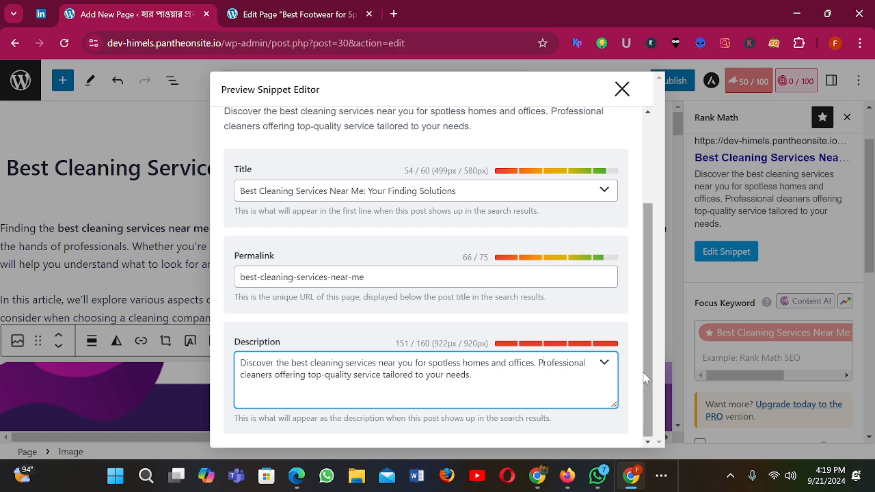
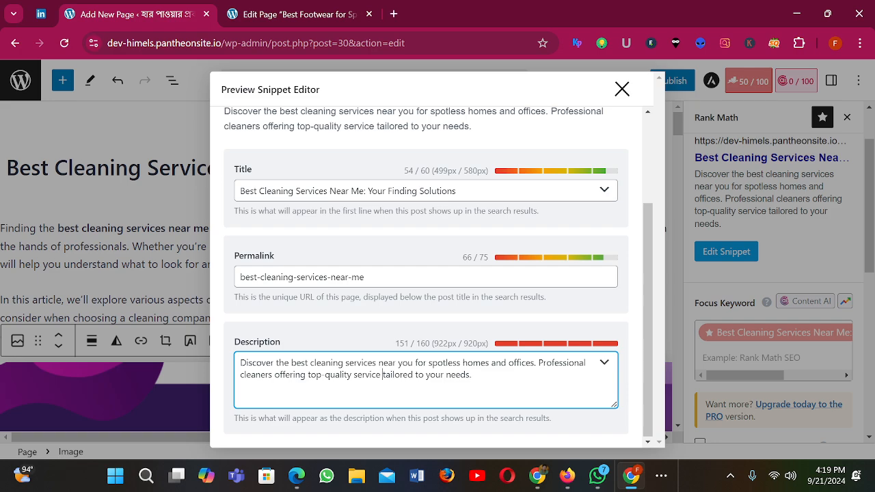
Step: Delete the word "tailored" from the snippet description and close the snippet editor
left_click(382, 374)
key("Delete")
key("Delete")
key("Delete")
key("Delete")
key("Delete")
key("Delete")
key("Delete")
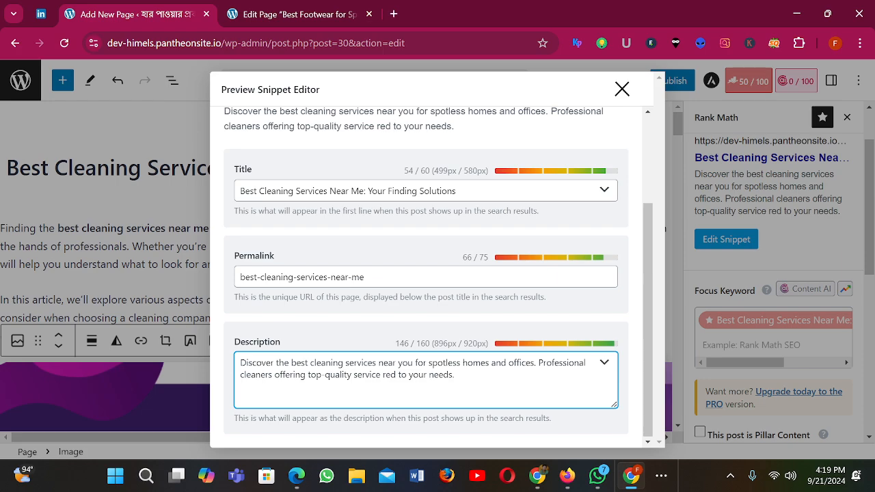
key("Delete")
key("Delete")
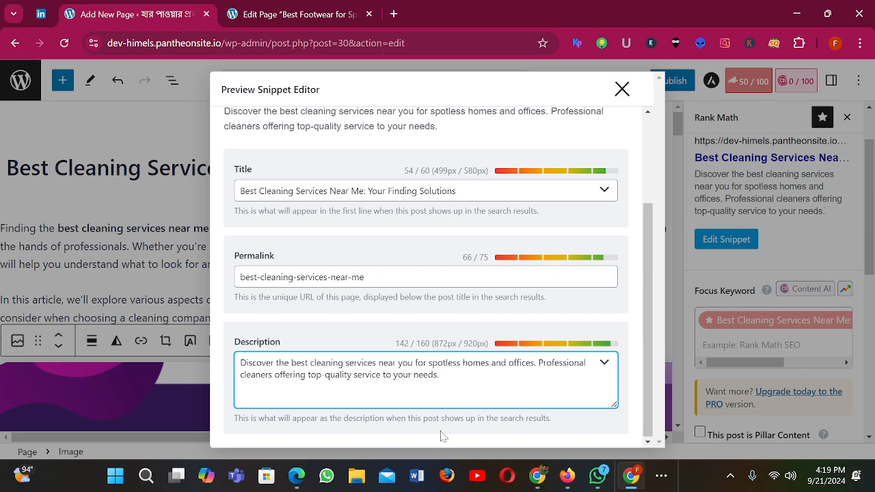
scroll(592, 340, "up", 3)
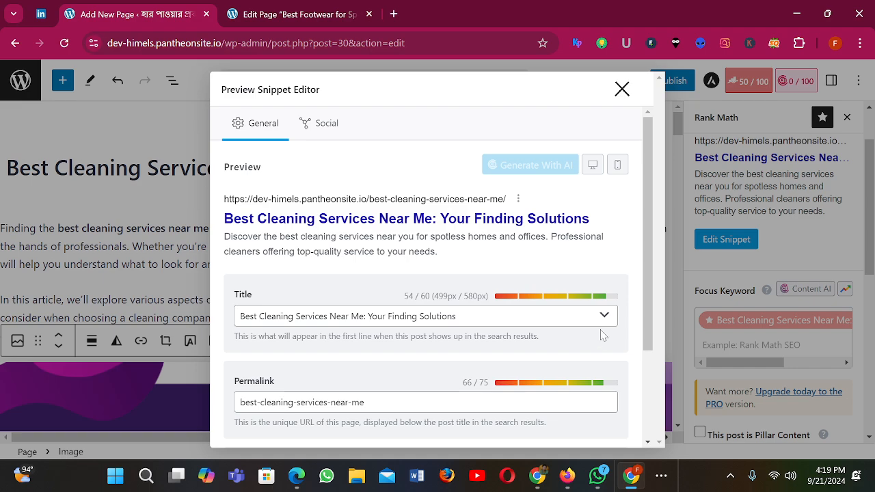
left_click(622, 89)
Step: Remove the existing long focus keyword from Rank Math
scroll(756, 254, "down", 3)
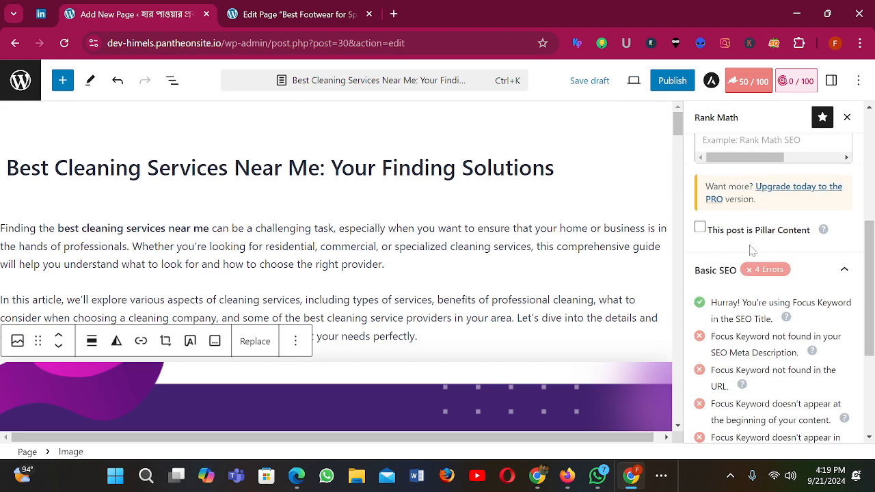
scroll(750, 250, "up", 2)
left_click(736, 278)
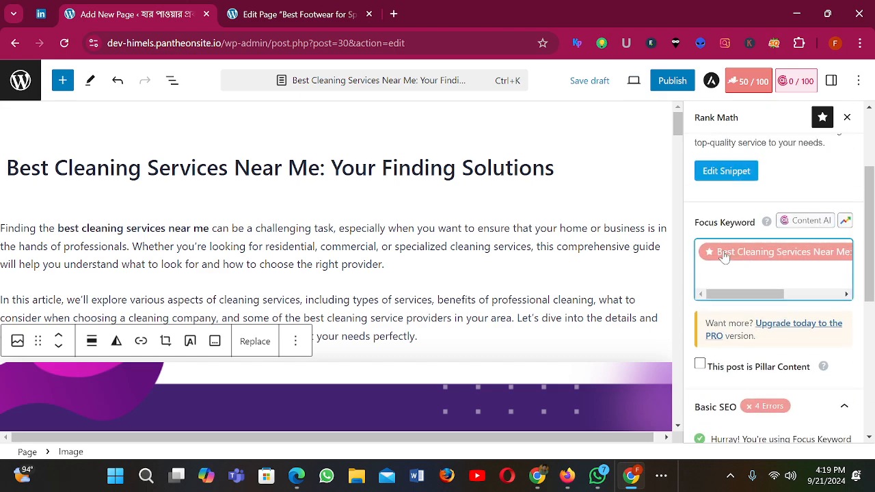
left_click(764, 253)
left_click(756, 260)
key("BackSpace")
key("ctrl+v")
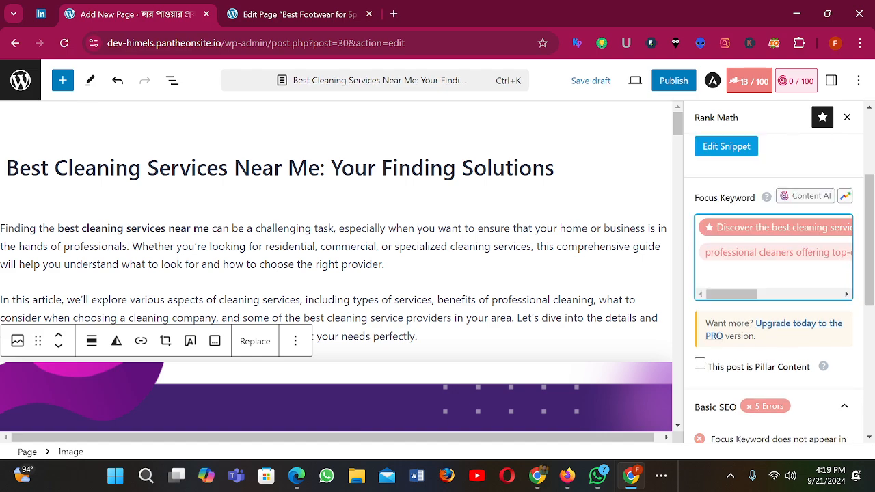
triple_click(725, 260)
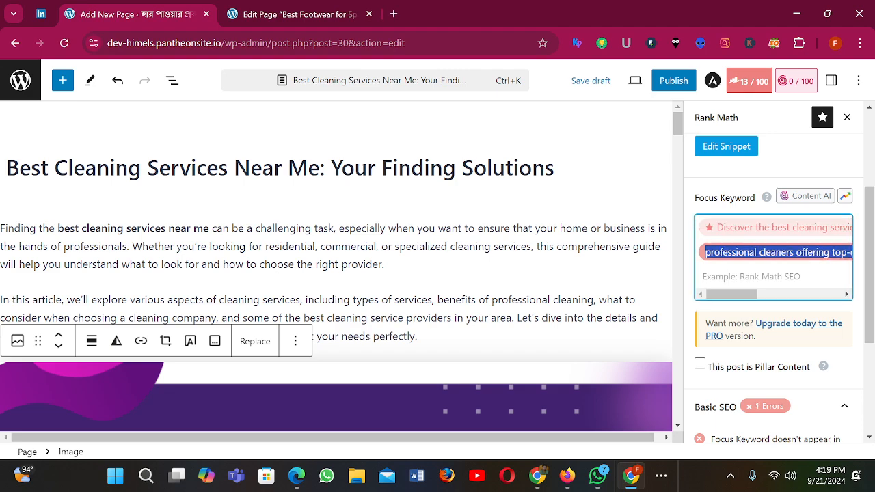
key("BackSpace")
left_click(718, 251)
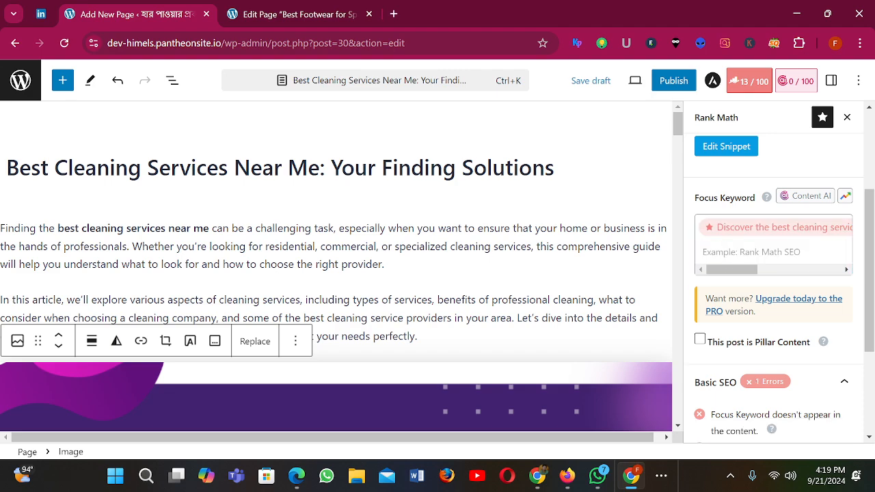
left_click(750, 253)
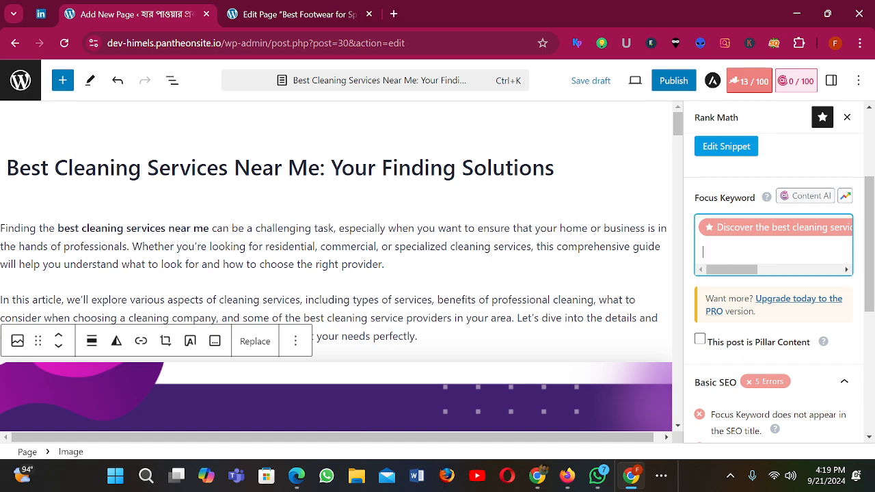
key("BackSpace")
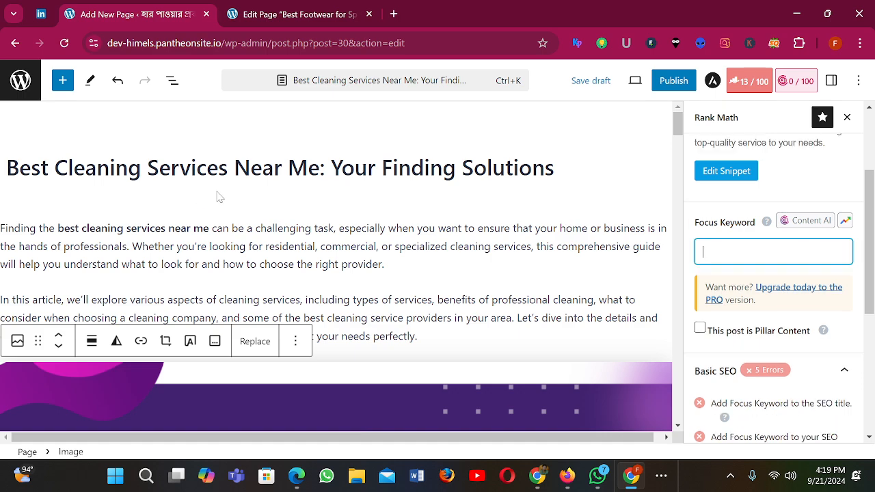
Step: Copy "Best Cleaning Services Near Me" from the page title and set it as the focus keyword
left_click(308, 168)
left_click_drag(319, 167, 6, 167)
key("ctrl+c")
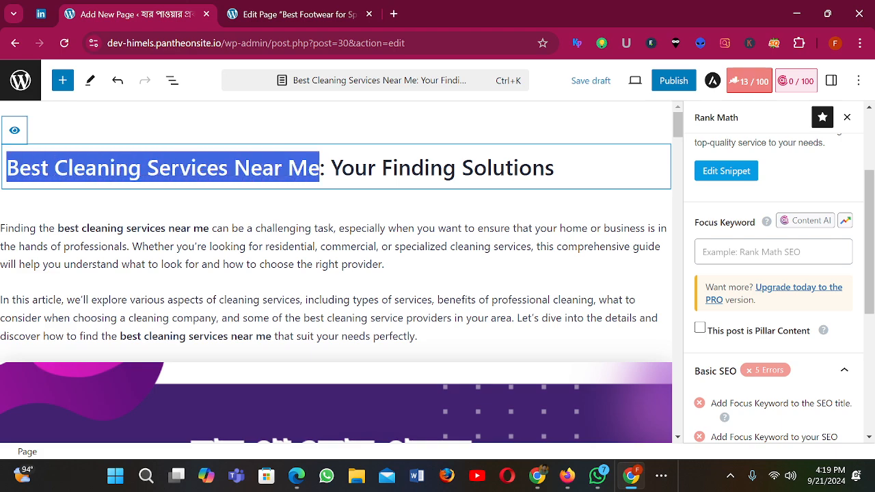
left_click(731, 253)
key("ctrl+v")
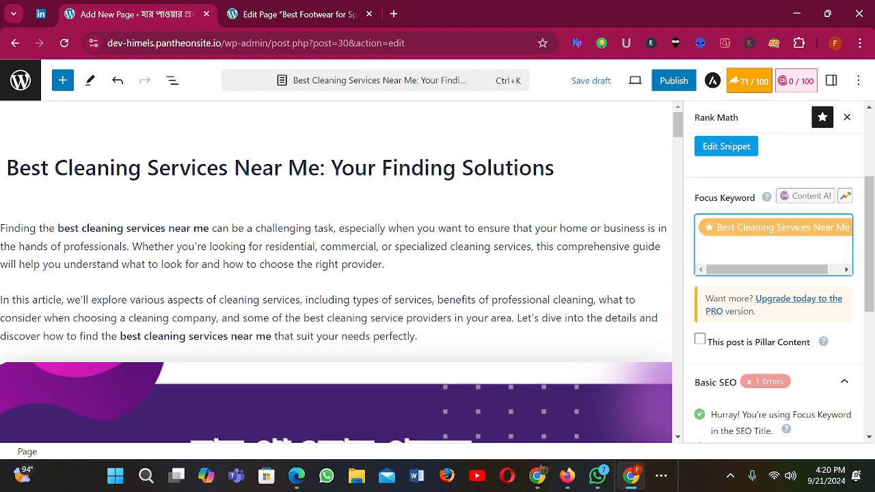
left_click(689, 194)
Step: Remove the colon after "Near Me" in the page title
scroll(680, 270, "down", 1)
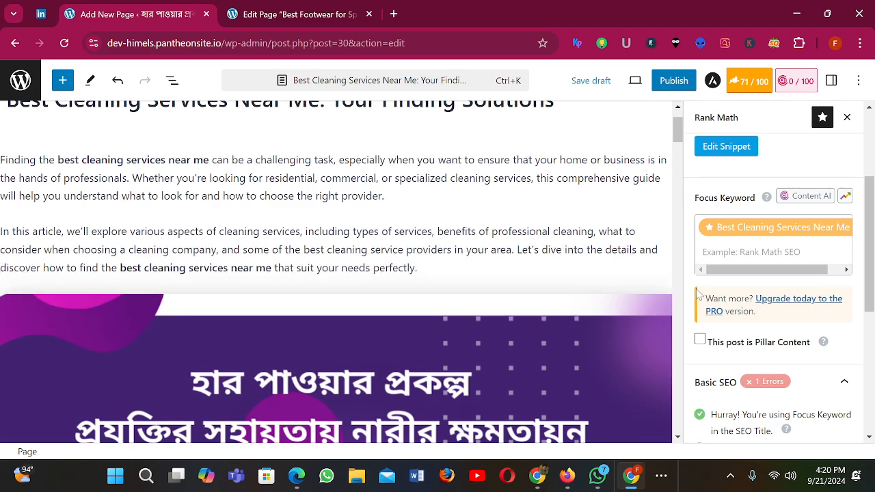
scroll(340, 214, "up", 1)
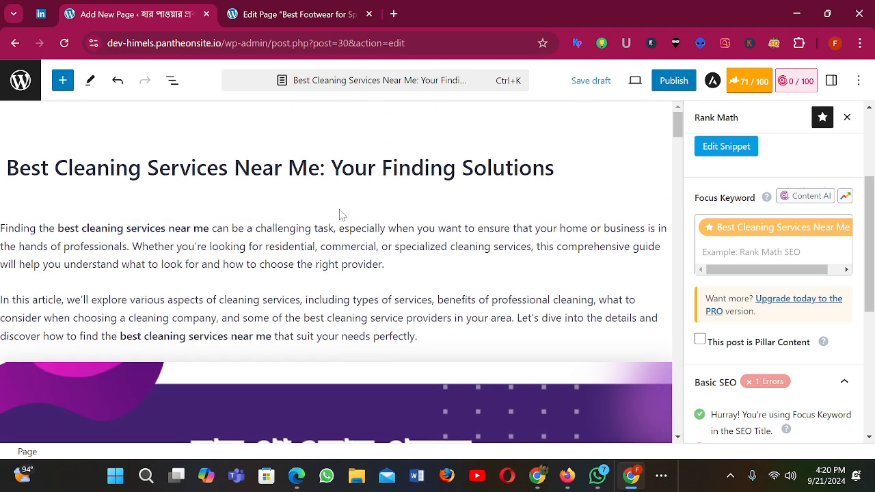
left_click(326, 168)
key("BackSpace")
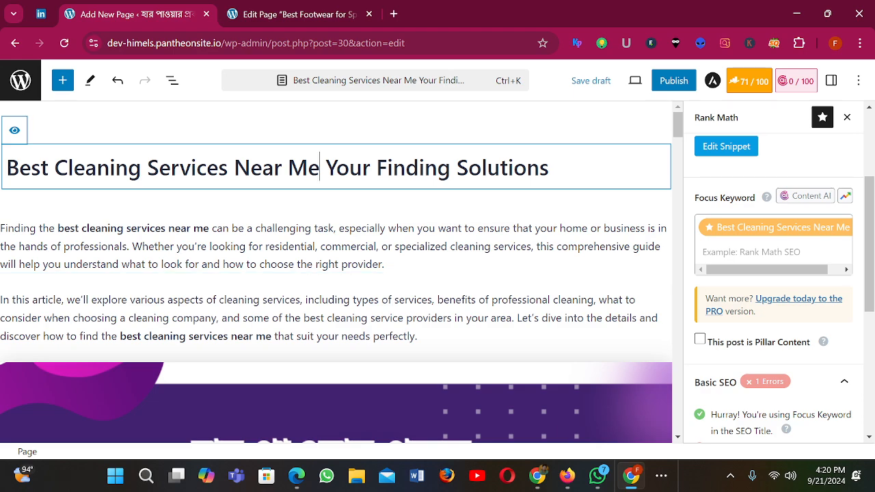
Step: Review Rank Math's Basic SEO checks and expand the Additional checks to examine the keyword and link items
left_click(759, 252)
scroll(759, 251, "up", 1)
scroll(762, 271, "up", 2)
scroll(762, 271, "down", 5)
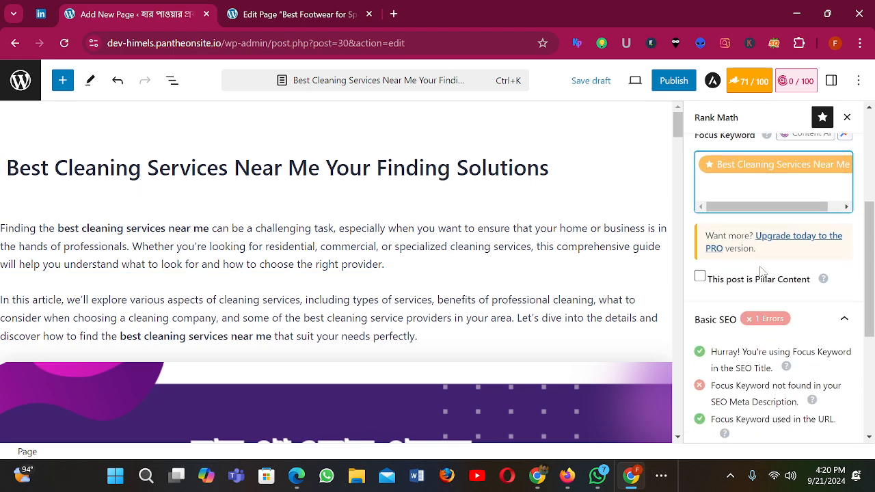
scroll(742, 339, "down", 3)
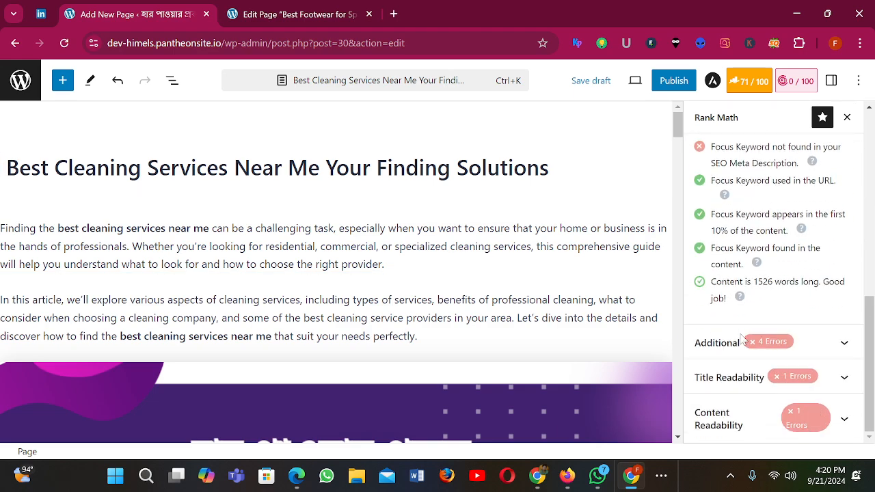
left_click(841, 343)
scroll(840, 339, "down", 3)
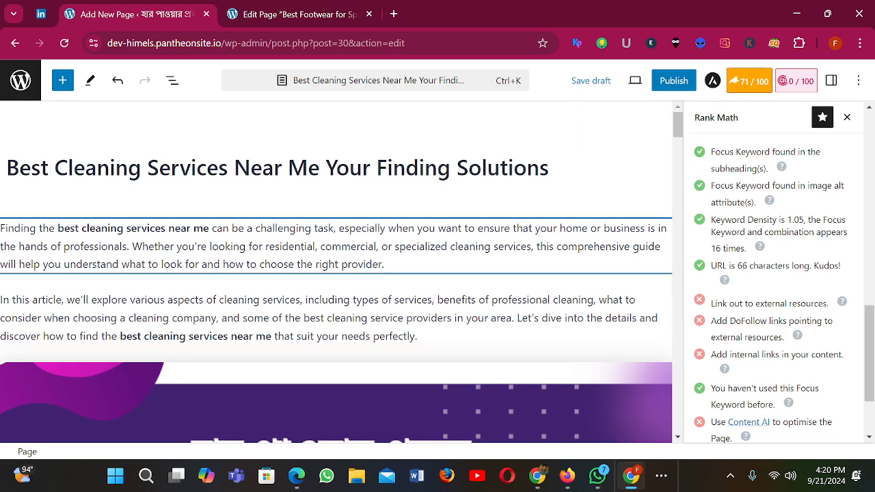
scroll(288, 249, "down", 1)
left_click(288, 249)
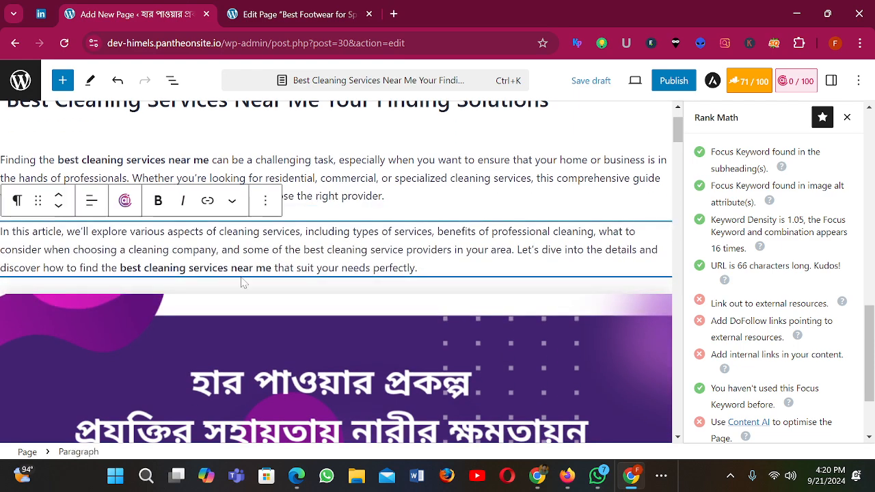
Step: Close the "Best Footwear for Sports" page editor and open the site's WordPress dashboard in a new browser tab
left_click_drag(271, 268, 120, 268)
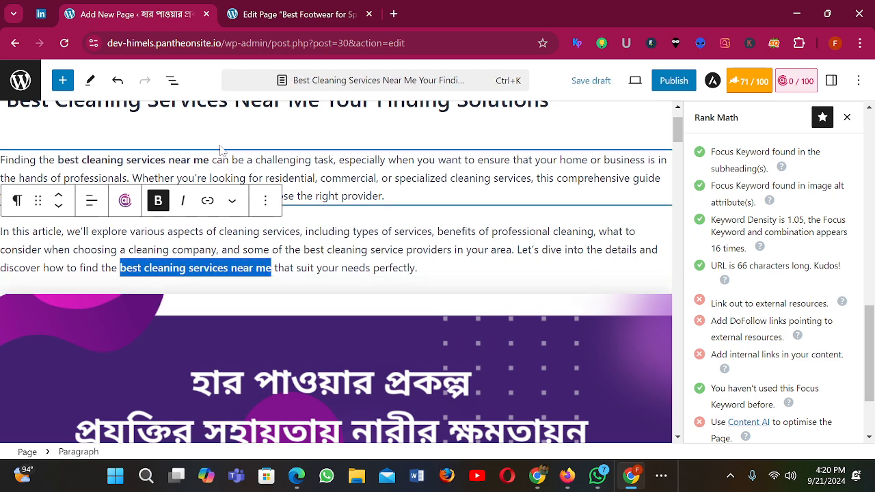
left_click(267, 19)
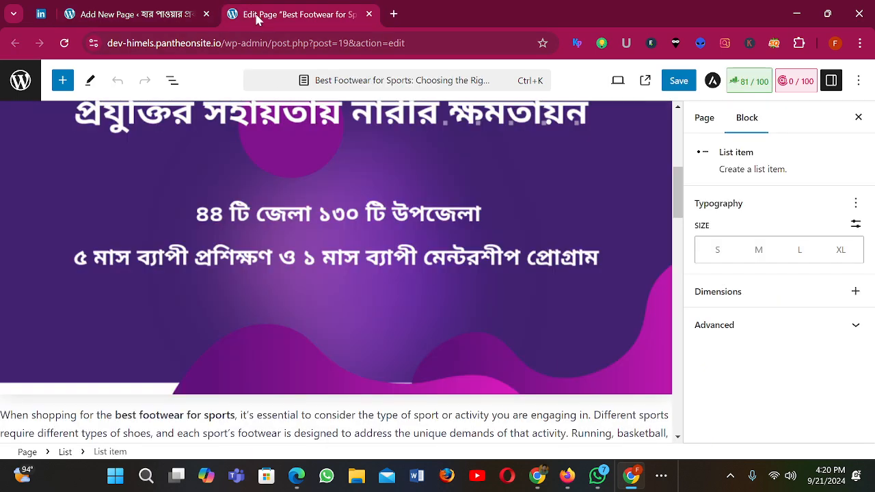
left_click(176, 19)
left_click(278, 18)
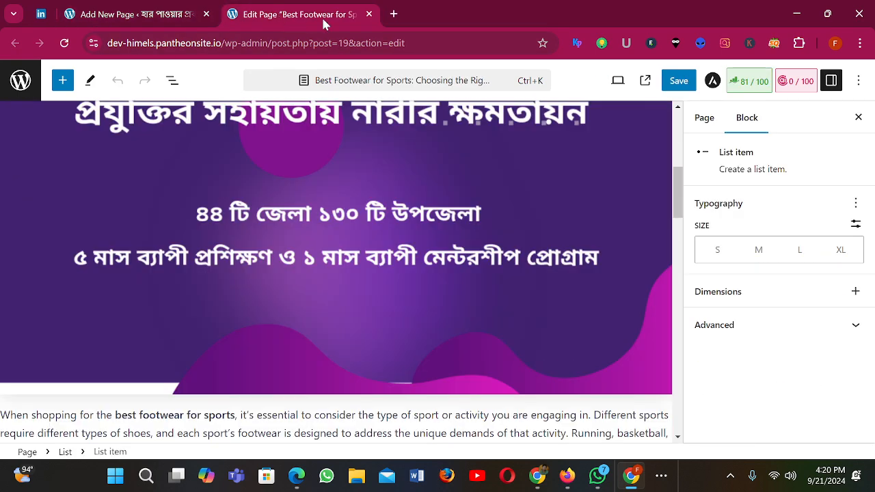
left_click(369, 14)
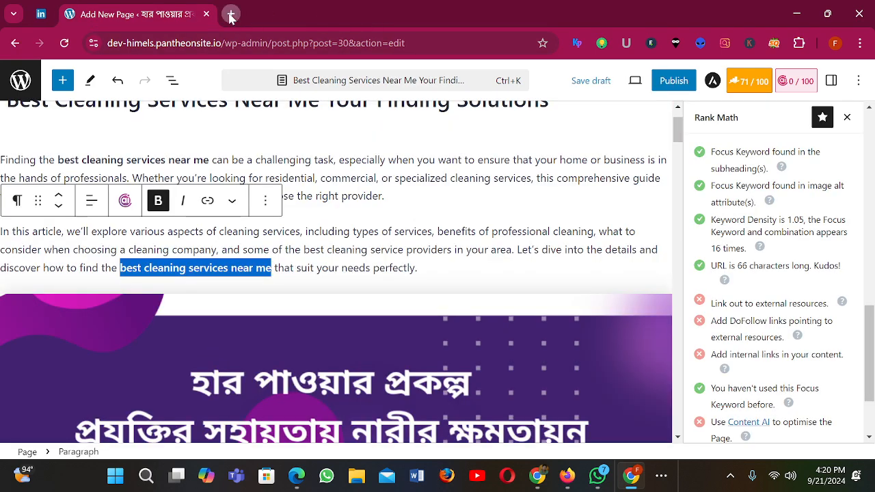
left_click(232, 14)
left_click(80, 19)
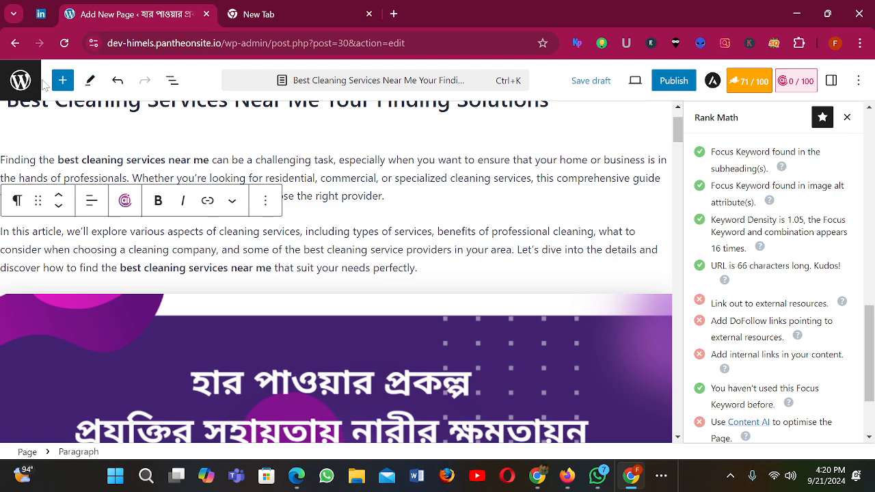
left_click(245, 19)
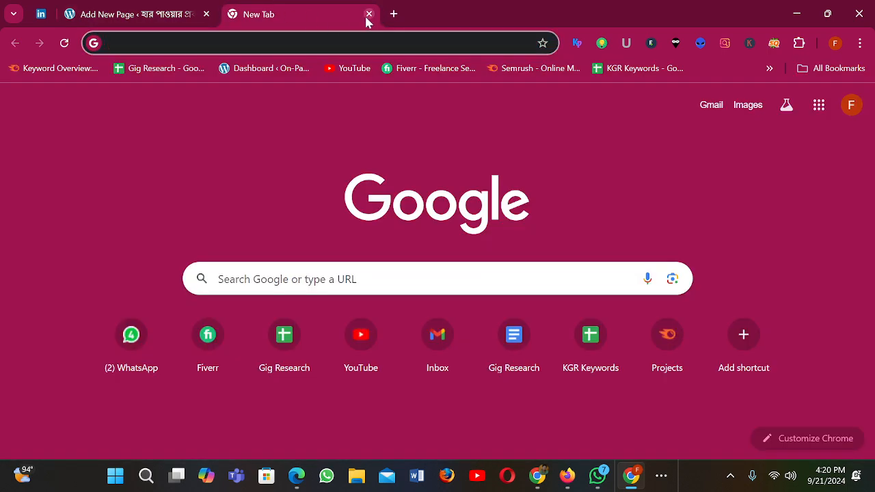
left_click(247, 69)
Step: Select "best cleaning services near me" in the article's second introductory paragraph and start adding a link to it
left_click(185, 15)
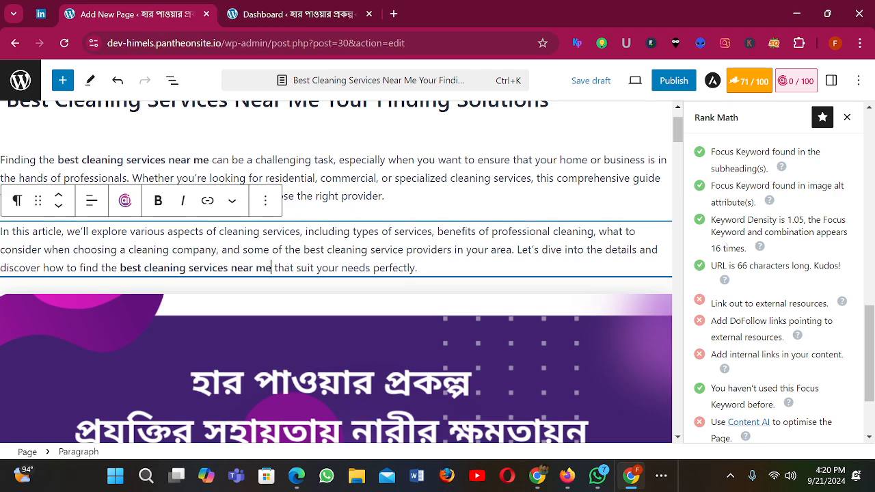
left_click_drag(272, 267, 119, 268)
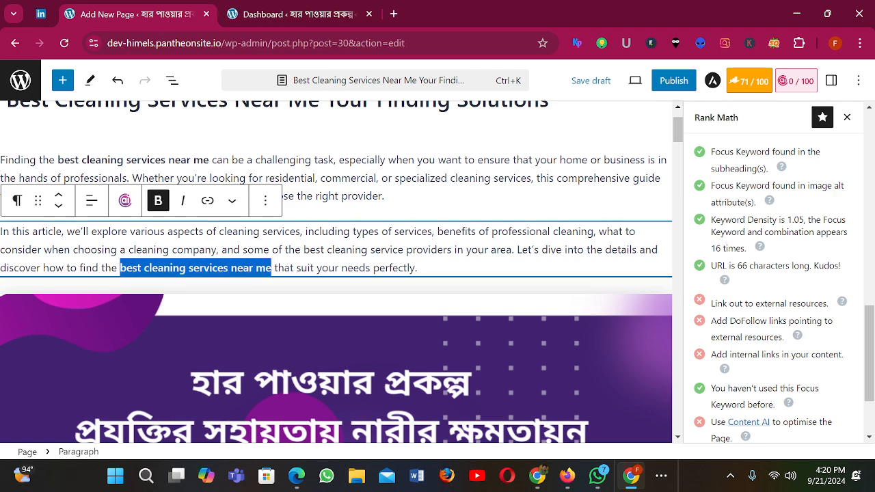
left_click(214, 199)
Step: Open the site's page list and view the published "Best Footwear for Sports: Choosing the Right Shoes" page in a new browser tab
left_click(340, 16)
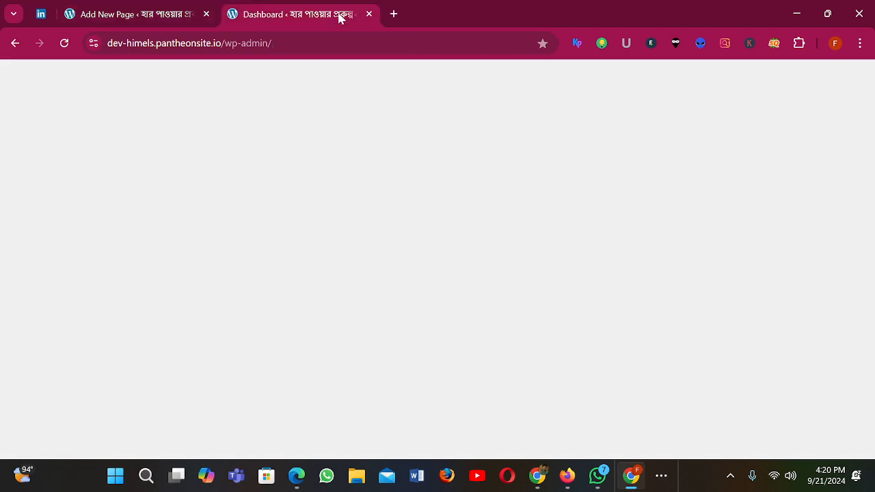
scroll(69, 229, "down", 2)
mouse_move(44, 202)
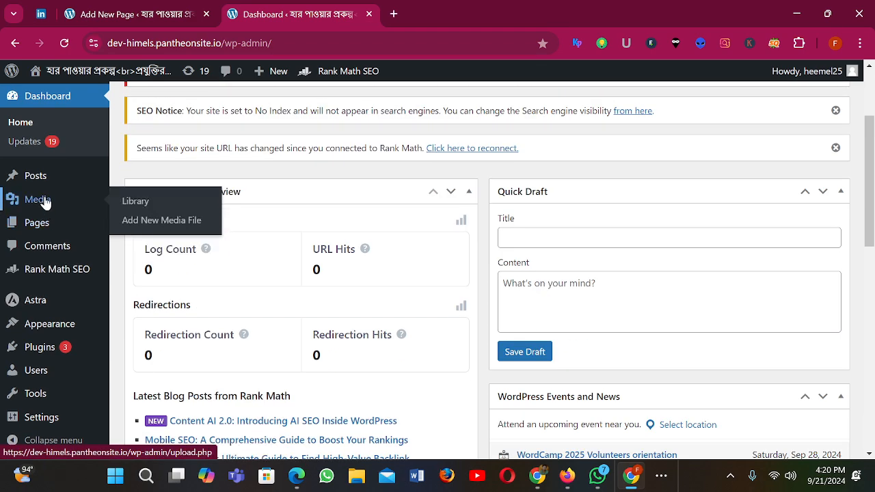
left_click(37, 222)
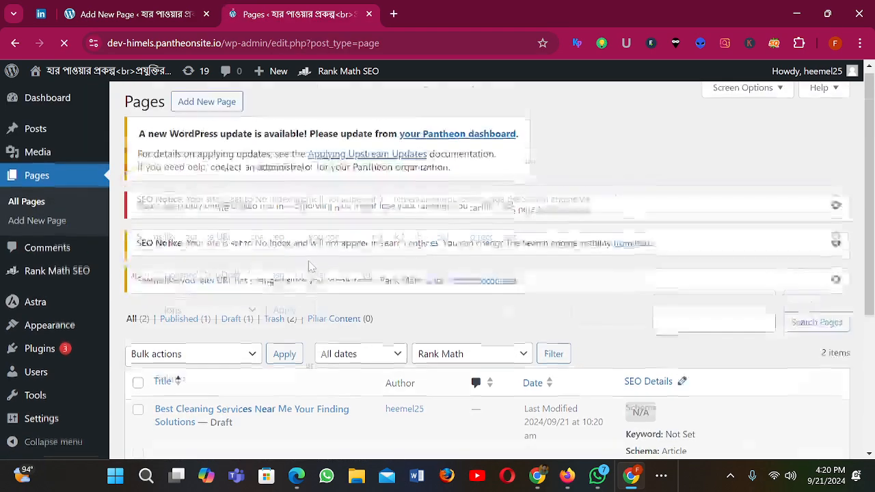
scroll(309, 261, "down", 3)
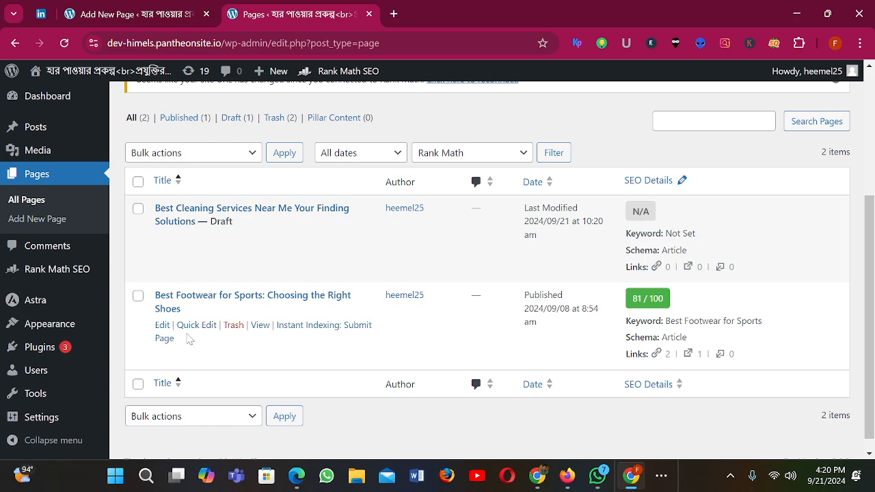
middle_click(260, 325)
left_click(448, 12)
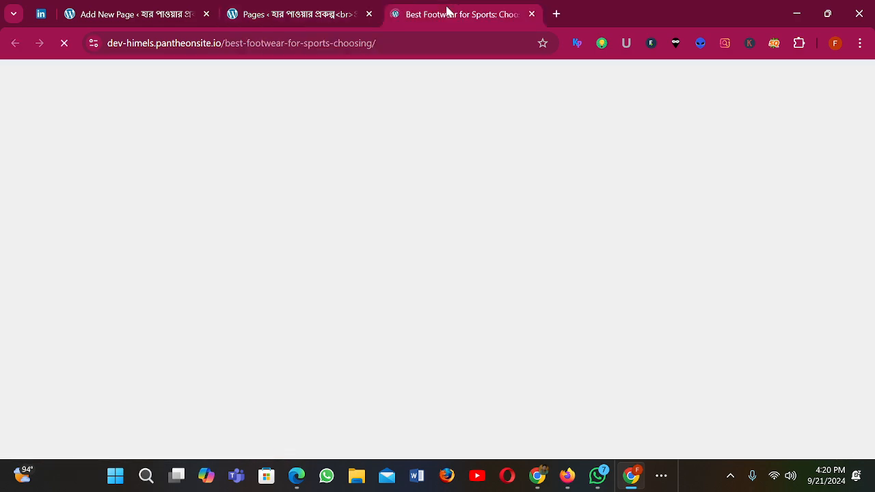
Step: Copy the footwear page's URL and apply it as the internal link on "best cleaning services near me" in the second paragraph
left_click(259, 41)
key("ctrl+c")
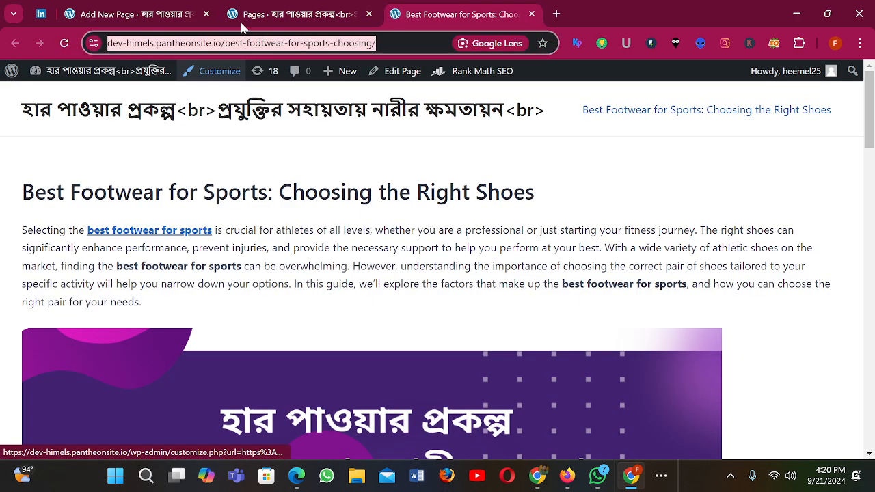
left_click(106, 16)
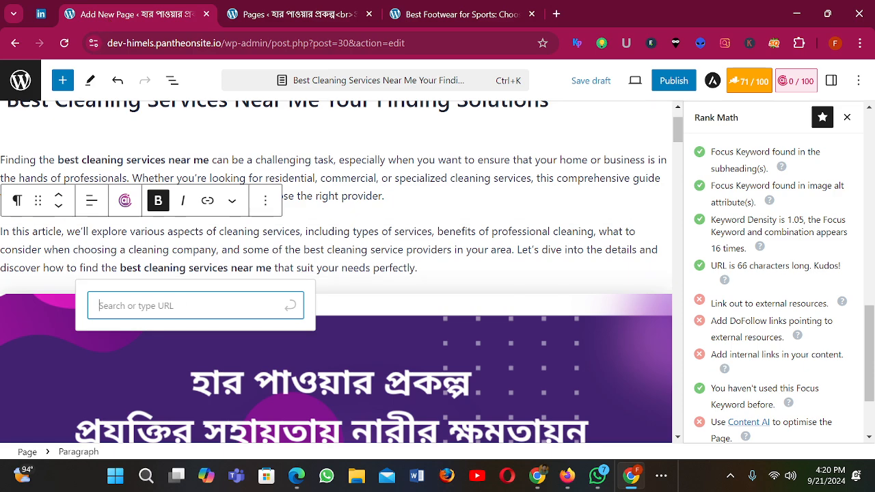
key("ctrl+v")
key("Return")
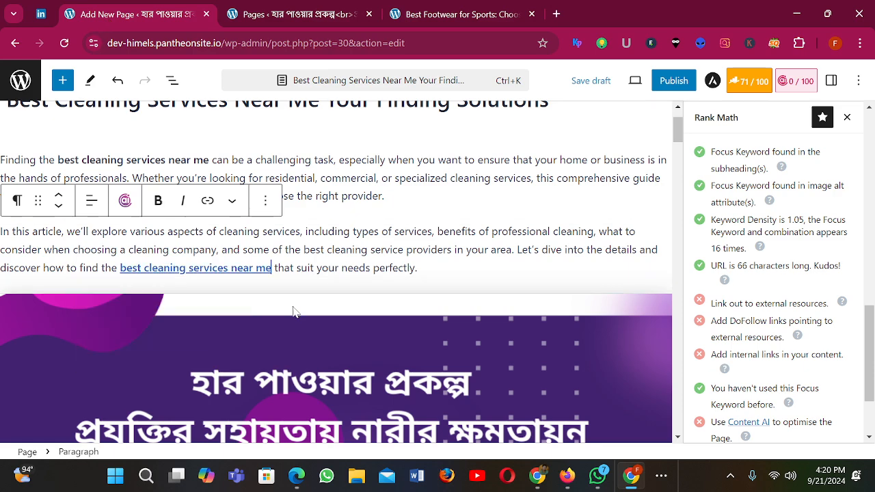
Step: Look through the article from the introduction to the cleaning service types for a phrase suited to an external link
scroll(599, 341, "up", 1)
scroll(478, 240, "up", 1)
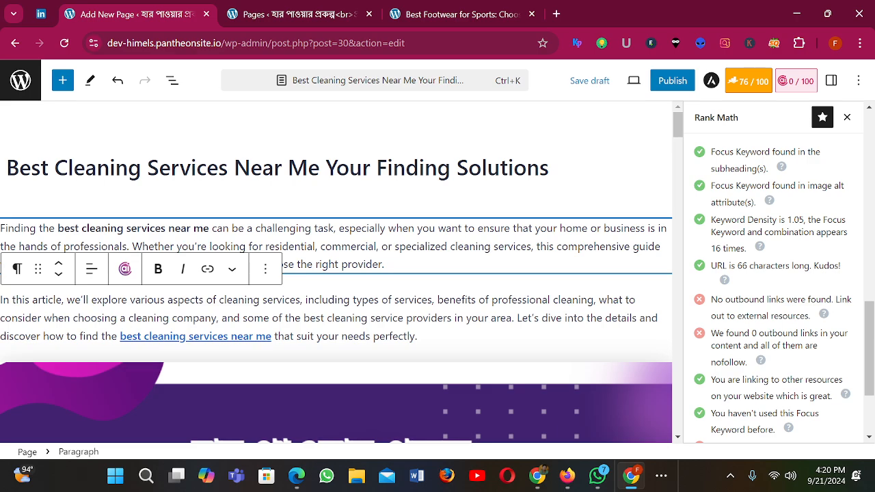
left_click(490, 228)
scroll(408, 292, "down", 2)
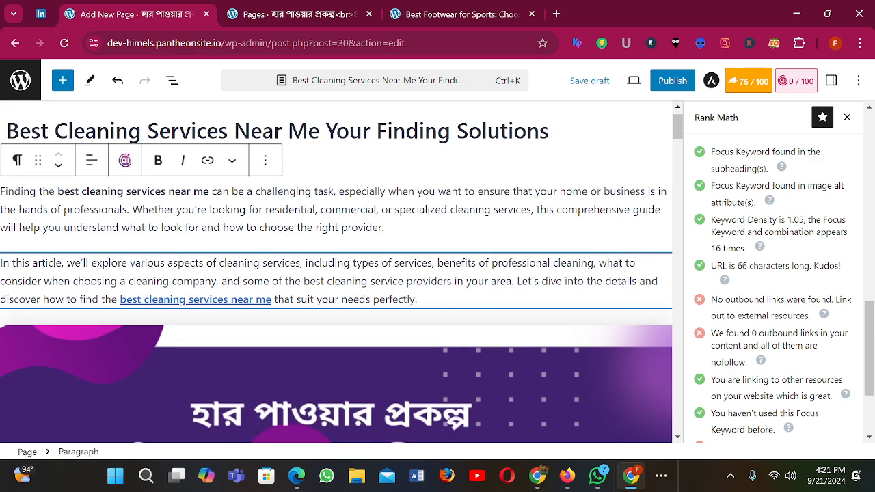
scroll(288, 307, "up", 2)
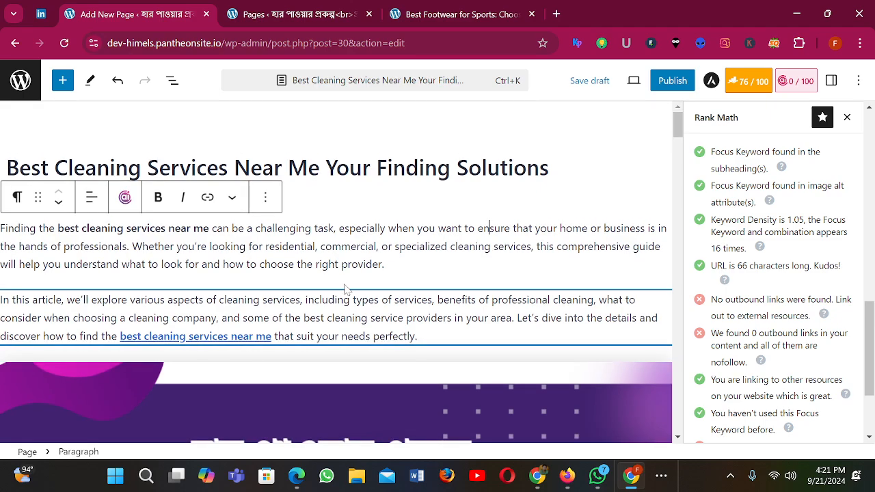
scroll(336, 248, "down", 3)
scroll(337, 246, "down", 7)
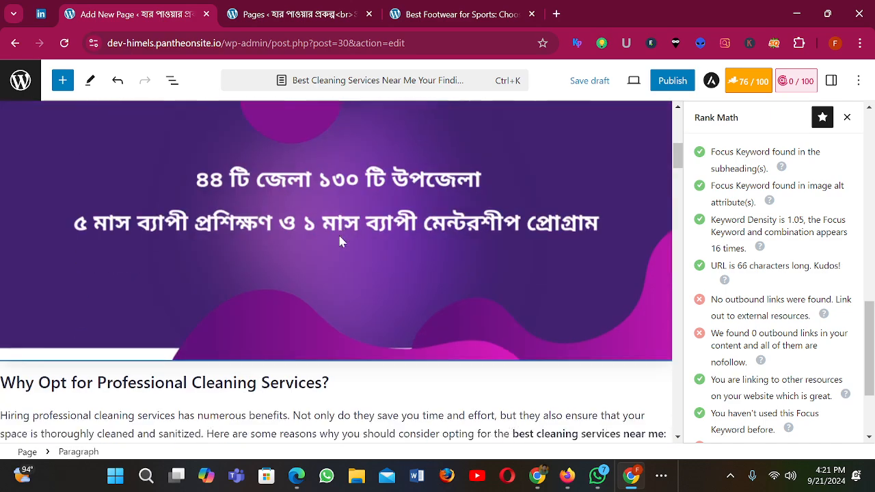
left_click(27, 277)
scroll(336, 273, "down", 3)
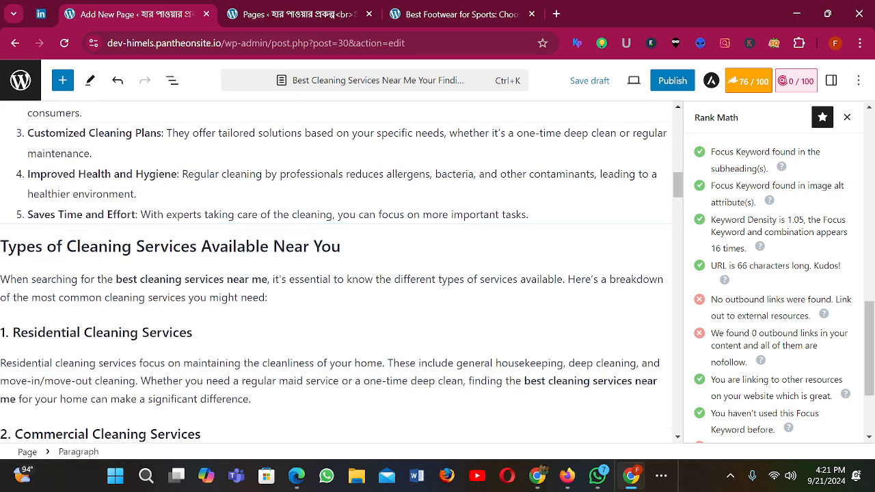
scroll(146, 283, "down", 1)
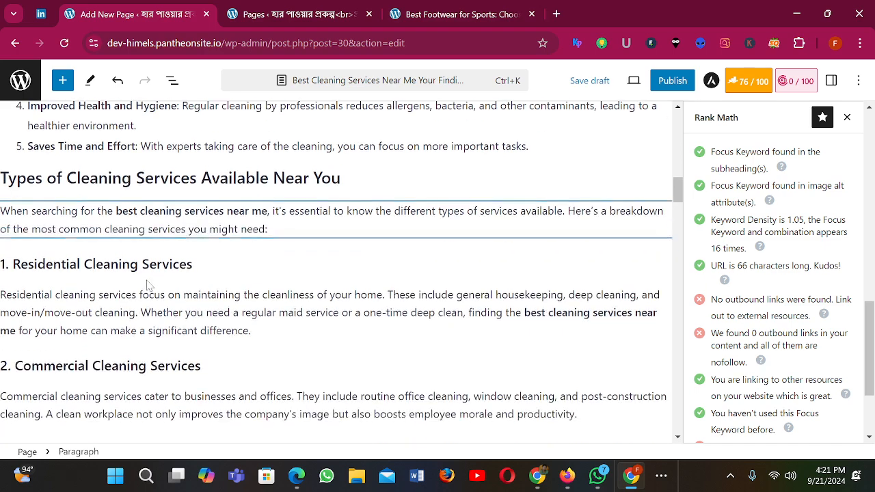
Step: Copy "Residential Cleaning Services" from the first service type heading and start adding a link to that text
left_click_drag(192, 264, 13, 264)
key("ctrl+c")
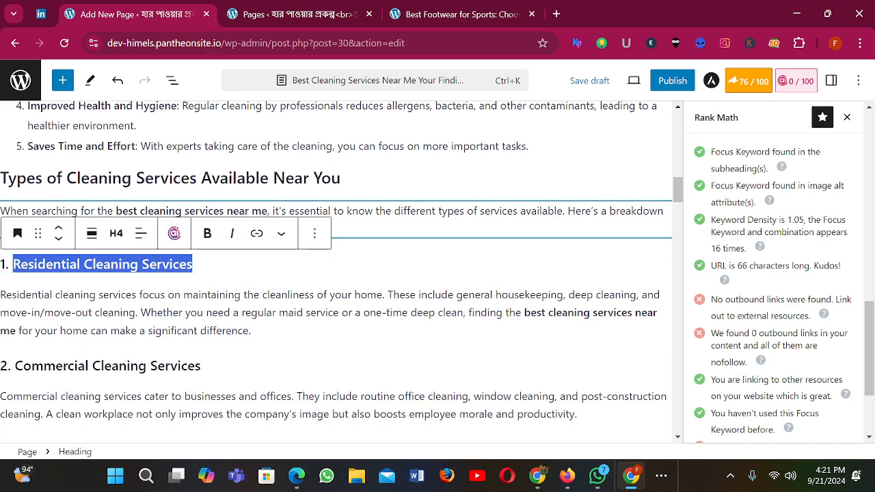
left_click(256, 233)
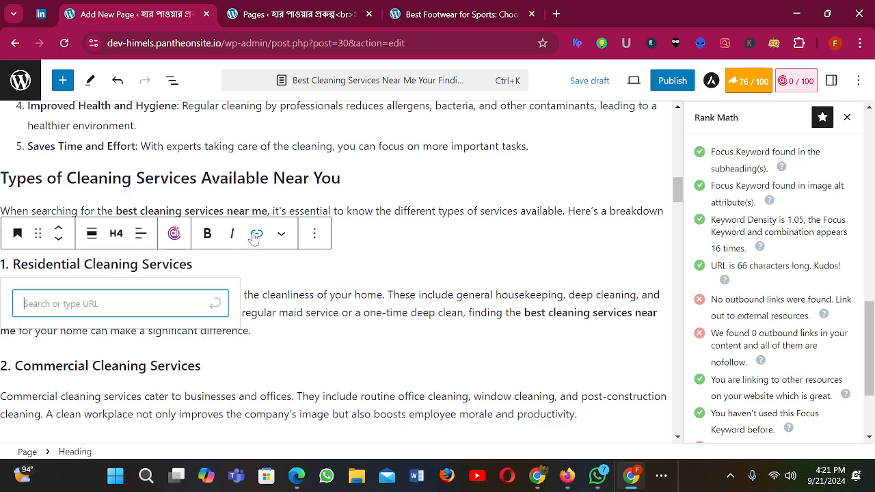
Step: Search Google for "Residential Cleaning Services" and open Molly Maid's "Professional Cleaning Services Near You" result in a new browser tab
left_click(557, 14)
key("ctrl+v")
key("Return")
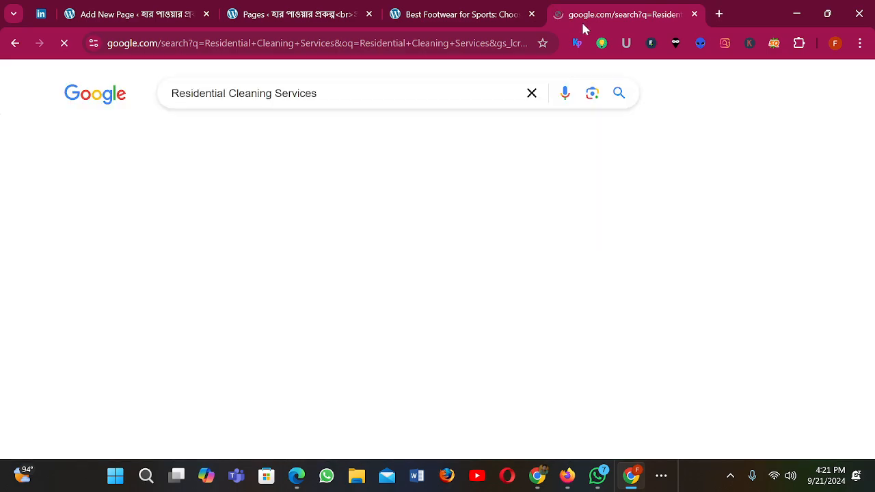
scroll(176, 287, "down", 10)
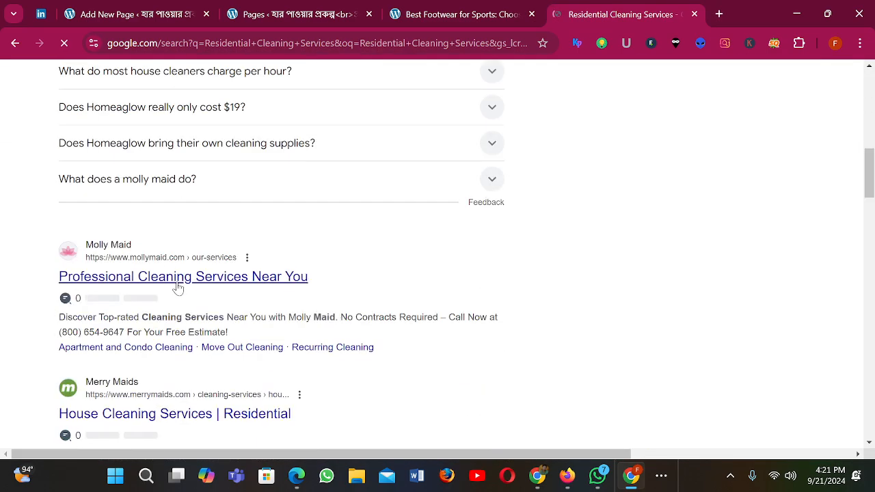
middle_click(121, 277)
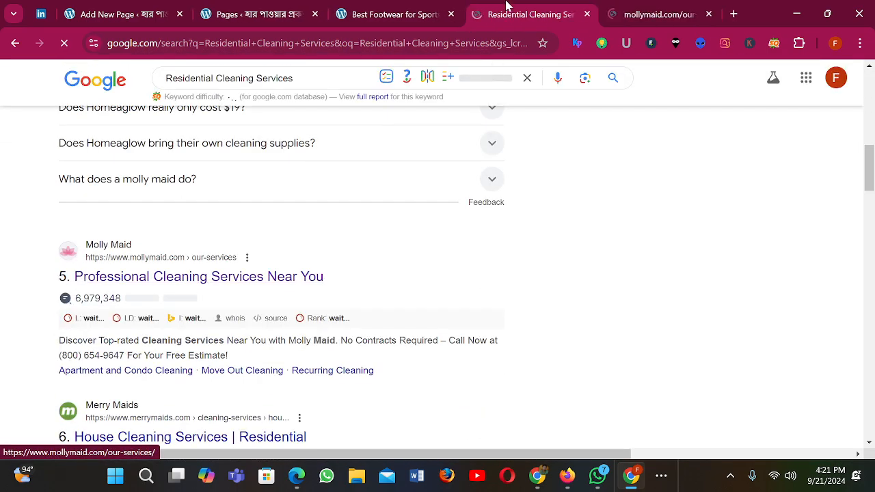
left_click(656, 13)
Step: Copy the URL mollymaid.com/our-services/ and apply it as the external link on the "Residential Cleaning Services" heading text
left_click(171, 43)
key("ctrl+c")
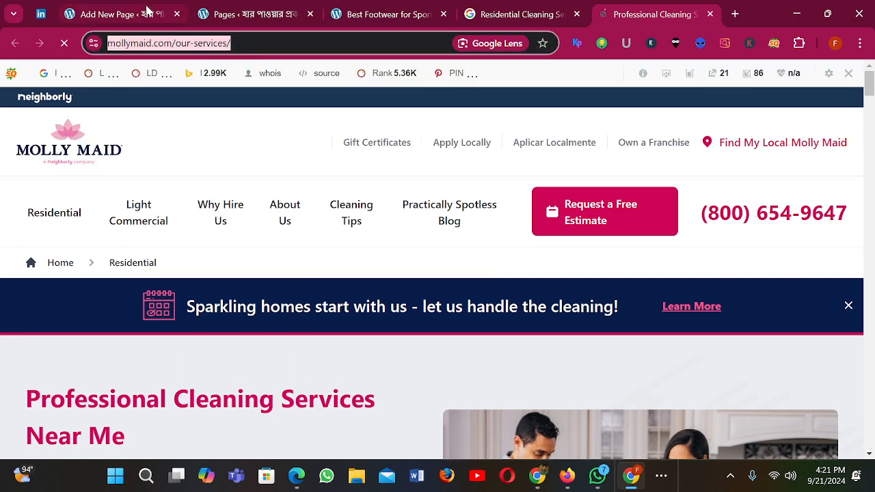
left_click(147, 12)
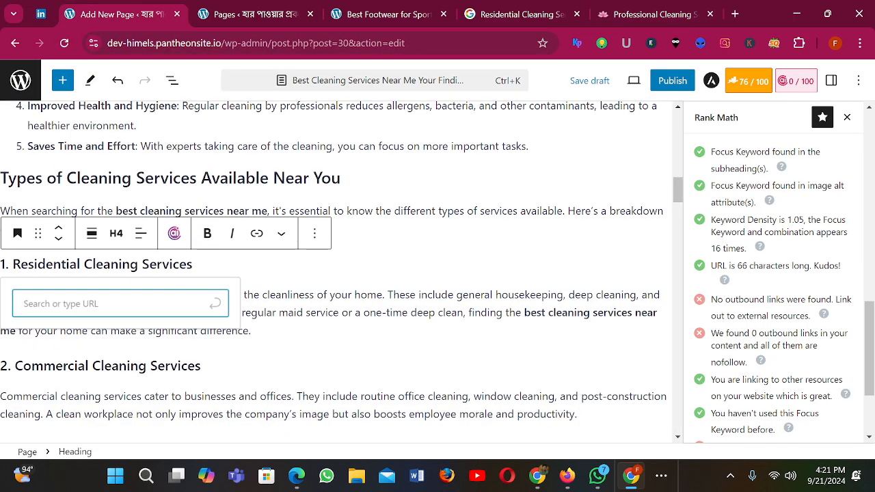
key("ctrl+v")
left_click(213, 308)
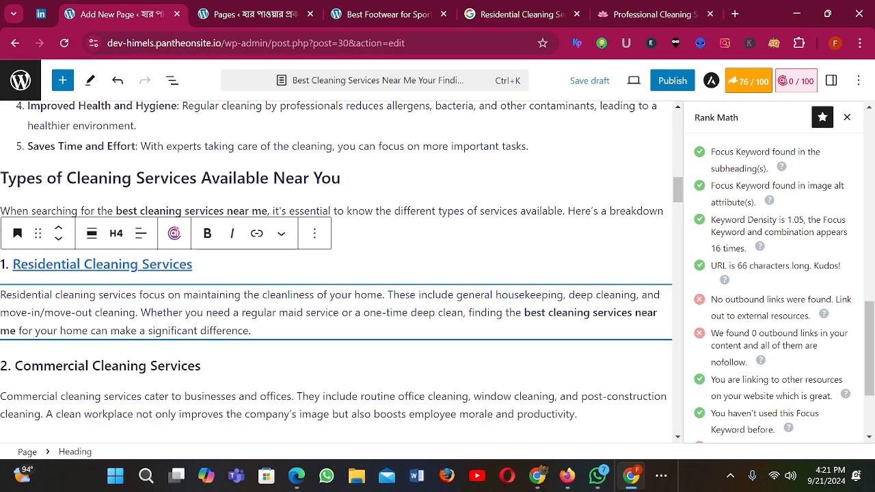
left_click(357, 342)
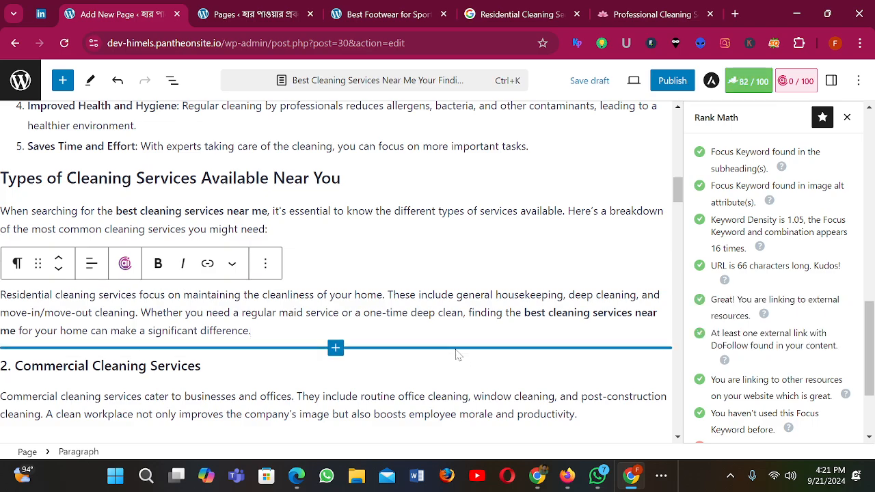
Step: Review the rest of the article through its conclusion and examine the remaining Rank Math Additional checks
scroll(458, 354, "down", 4)
scroll(304, 271, "down", 11)
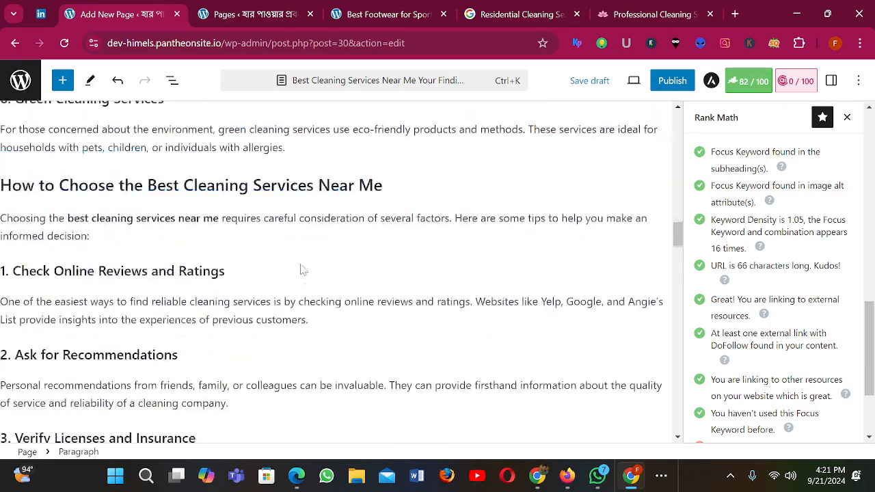
scroll(305, 271, "down", 12)
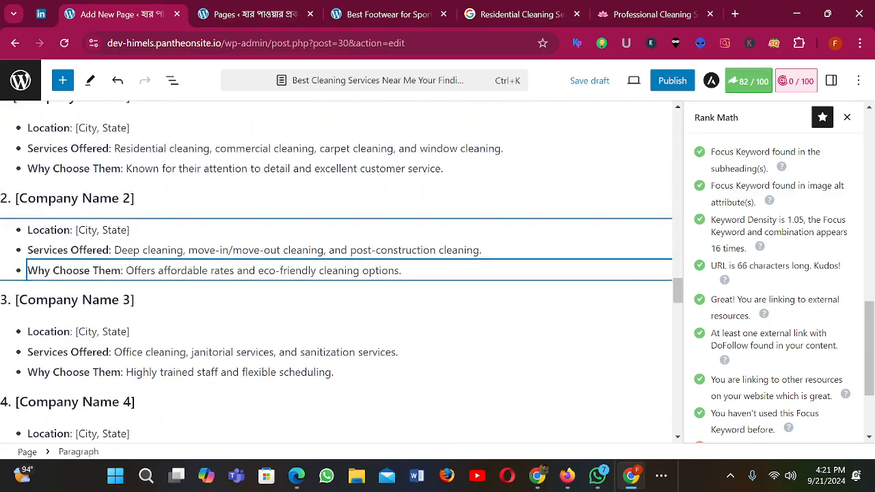
scroll(337, 271, "down", 15)
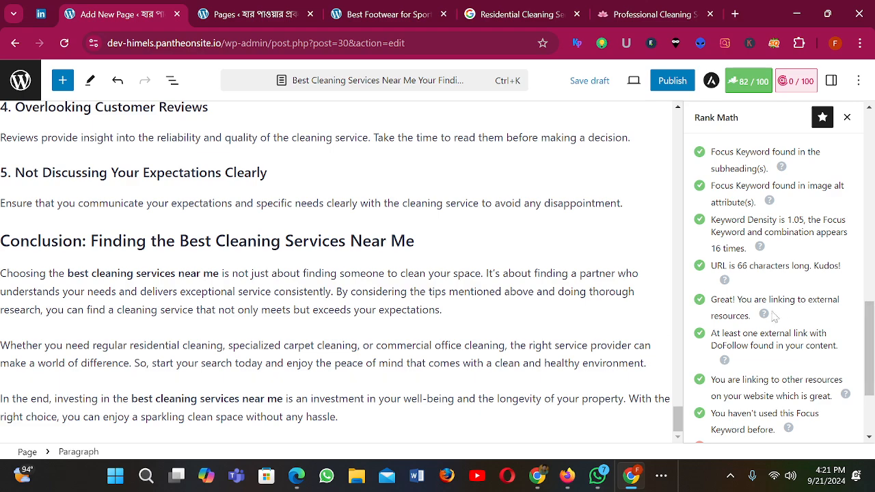
scroll(772, 314, "down", 2)
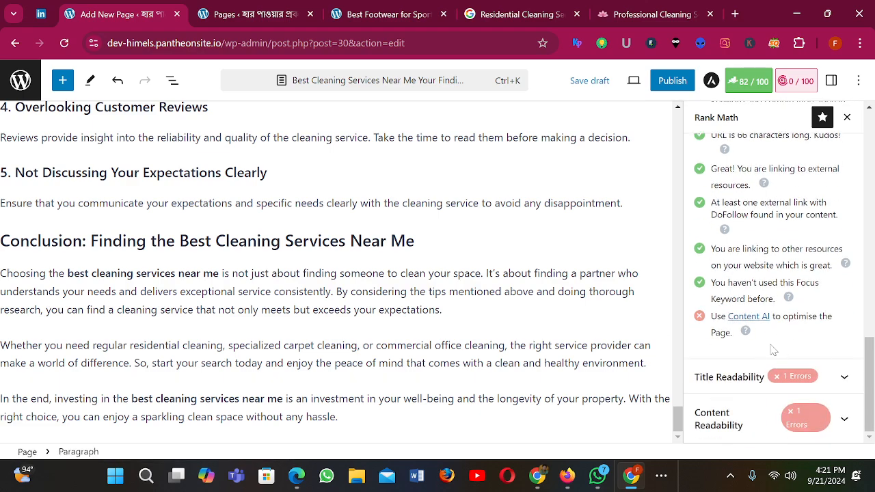
Step: Check Rank Math's Title Readability results and append "2024" to the end of the page title
left_click(830, 377)
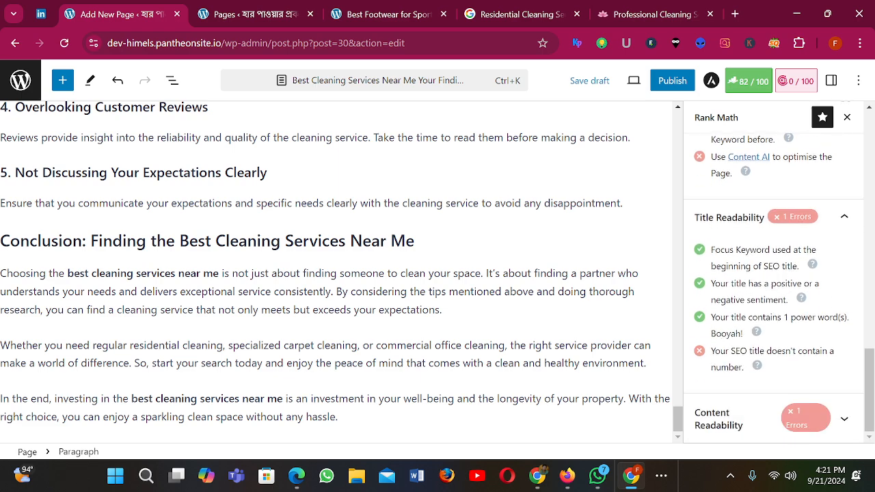
scroll(335, 274, "up", 20)
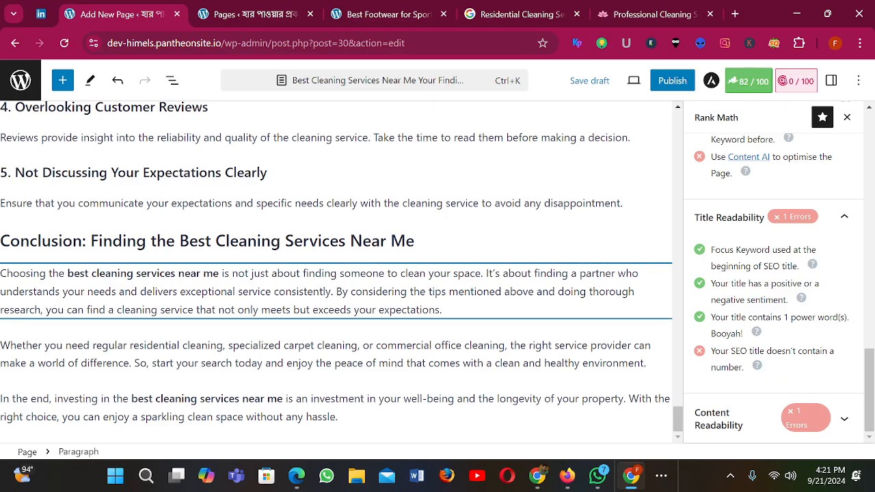
scroll(335, 273, "up", 20)
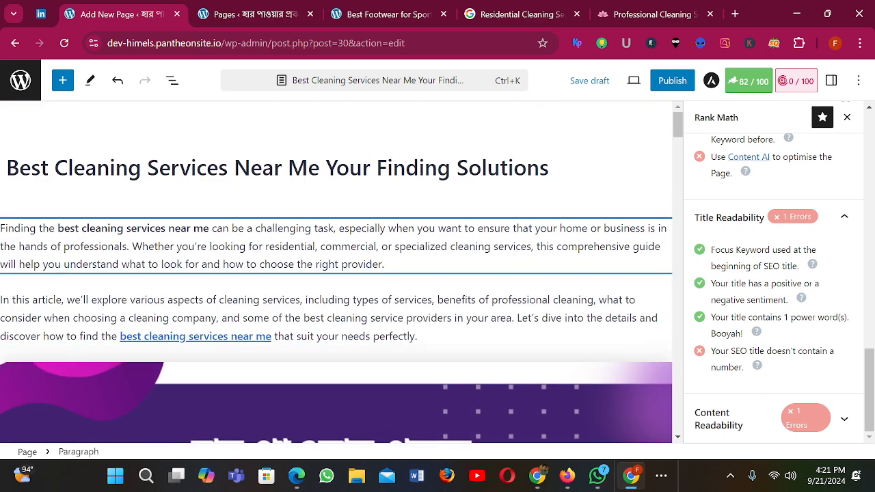
left_click(551, 168)
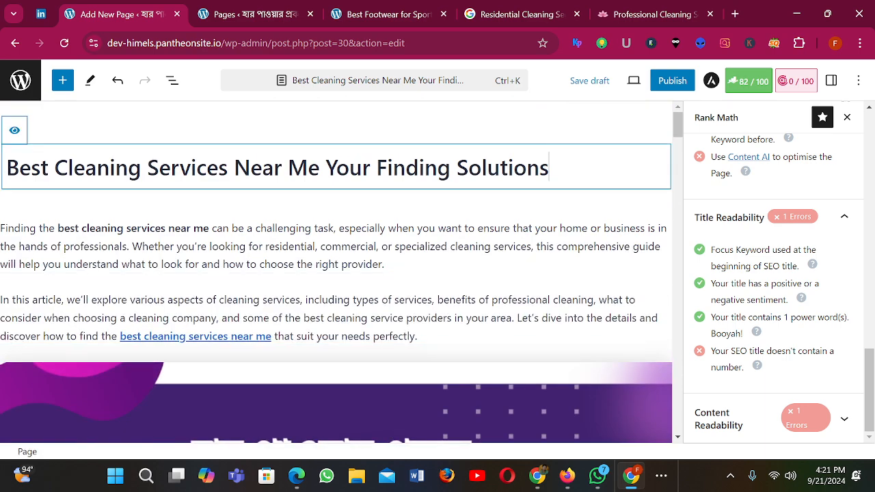
type("2024")
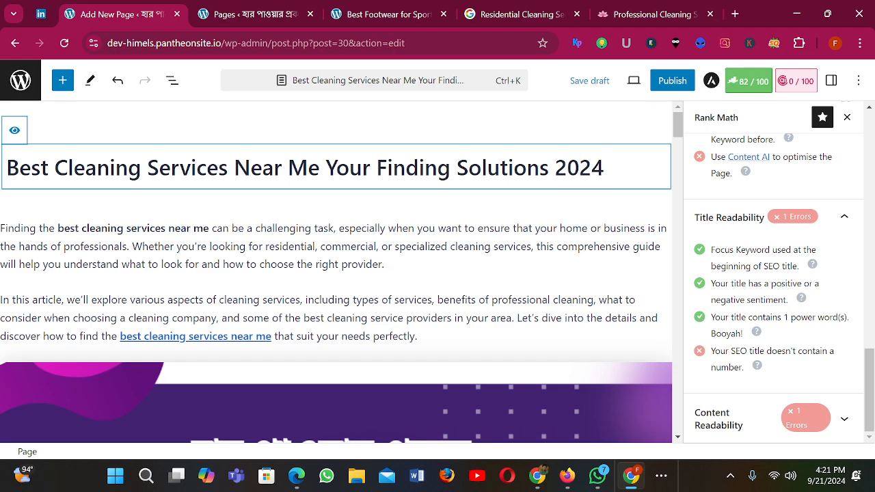
left_click(589, 247)
left_click(541, 318)
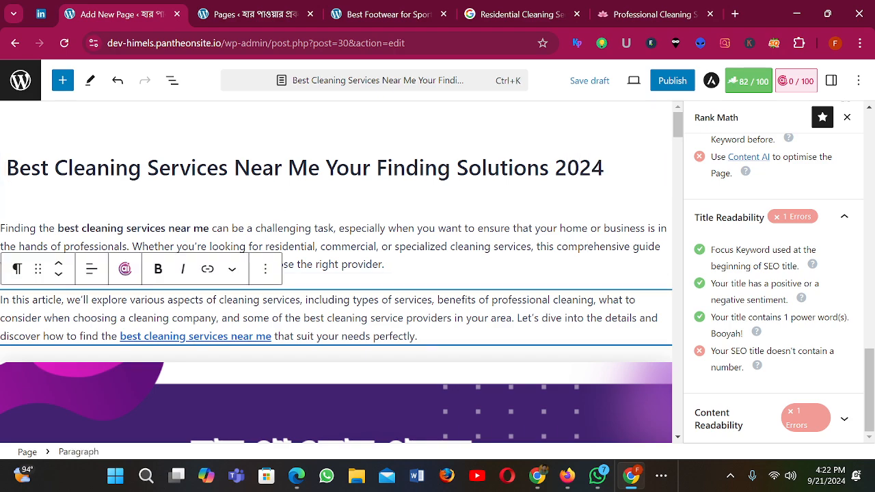
Step: Skim the article from the introduction to the company listings and examine Rank Math's Content Readability checks
scroll(602, 355, "down", 5)
left_click(597, 350)
scroll(622, 318, "down", 3)
scroll(571, 319, "down", 2)
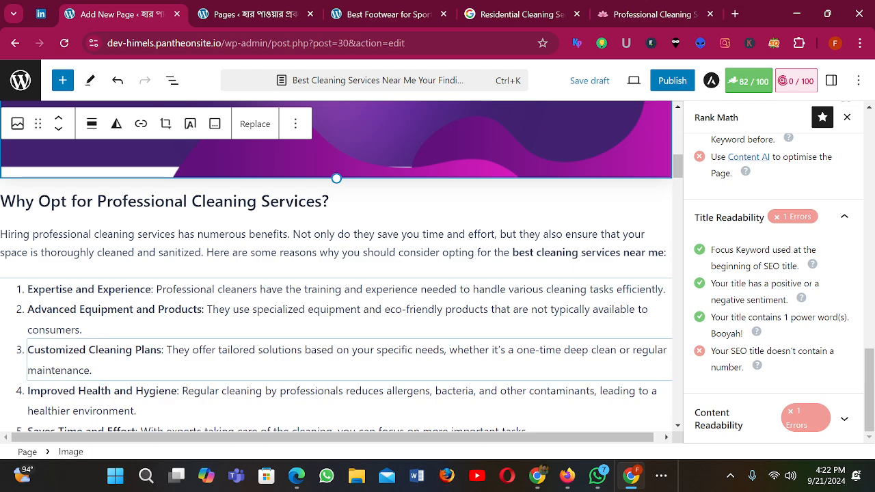
scroll(538, 291, "up", 8)
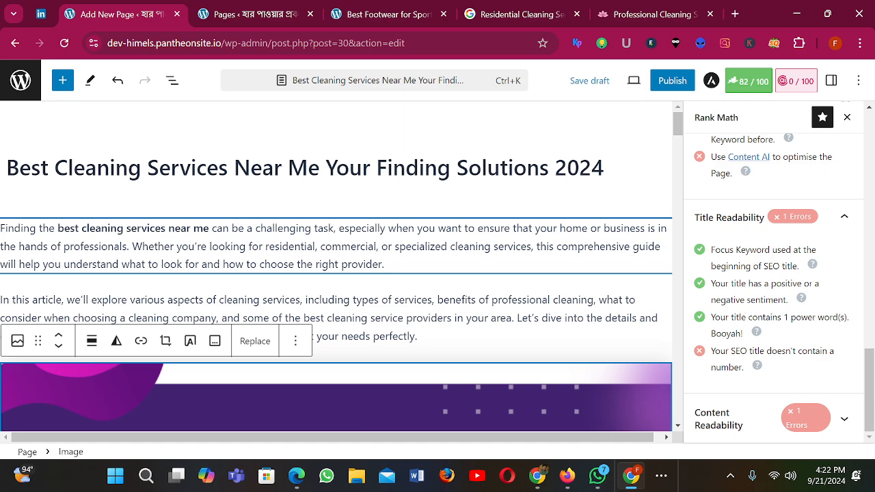
left_click(527, 228)
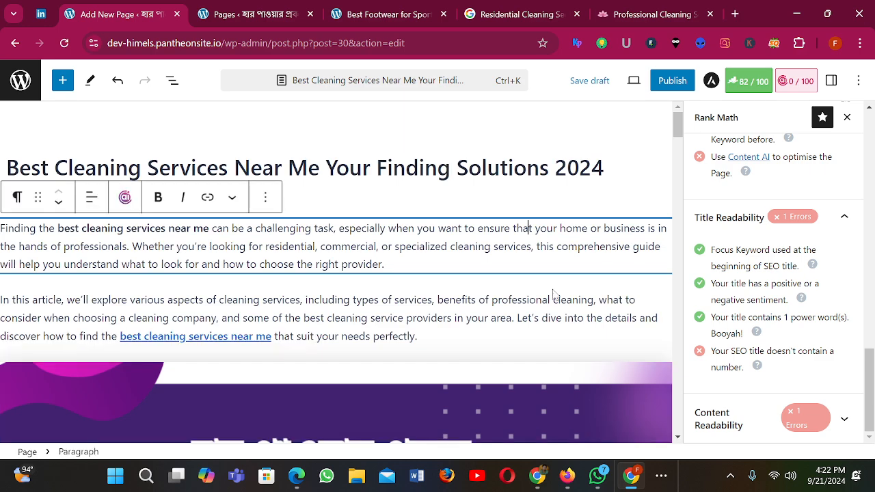
left_click(844, 418)
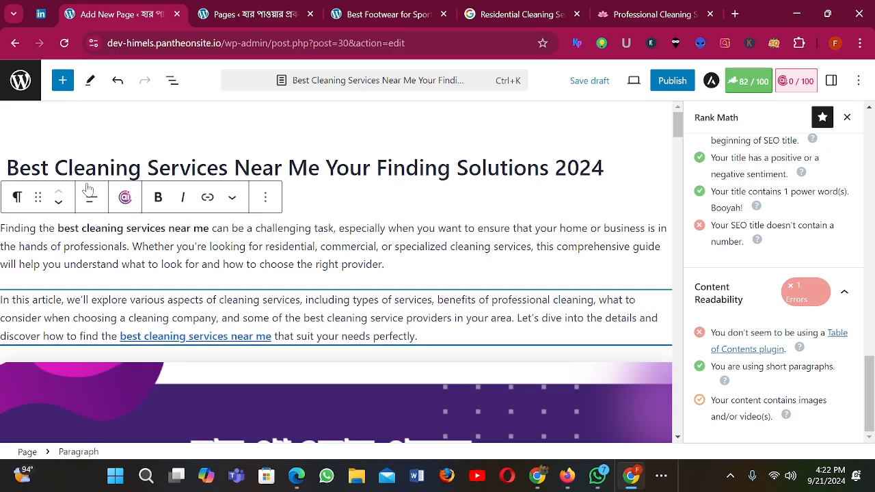
scroll(429, 240, "down", 15)
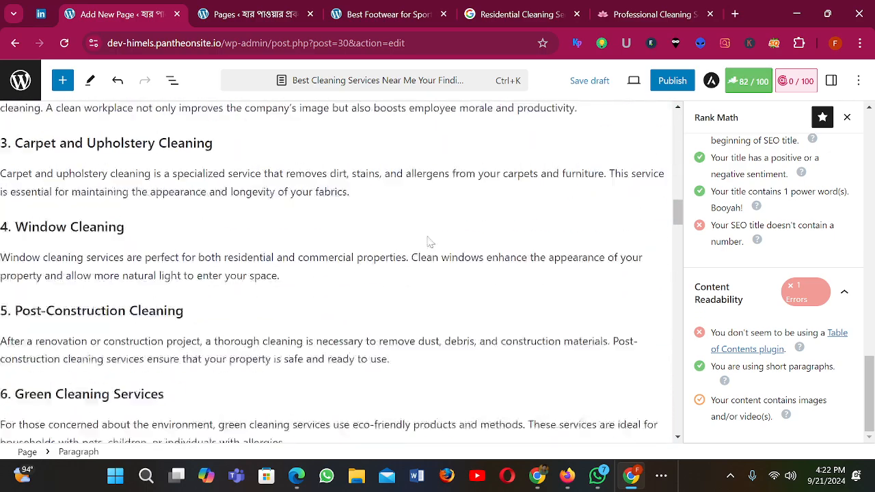
scroll(429, 241, "down", 10)
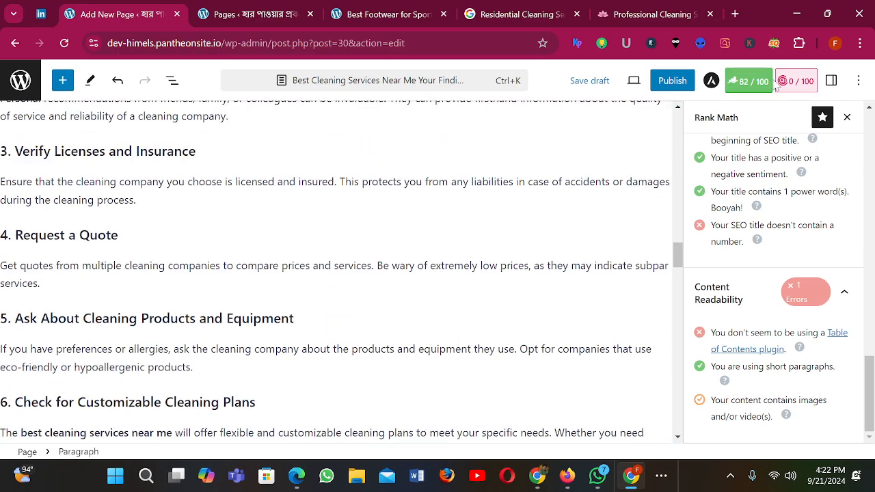
scroll(334, 271, "down", 16)
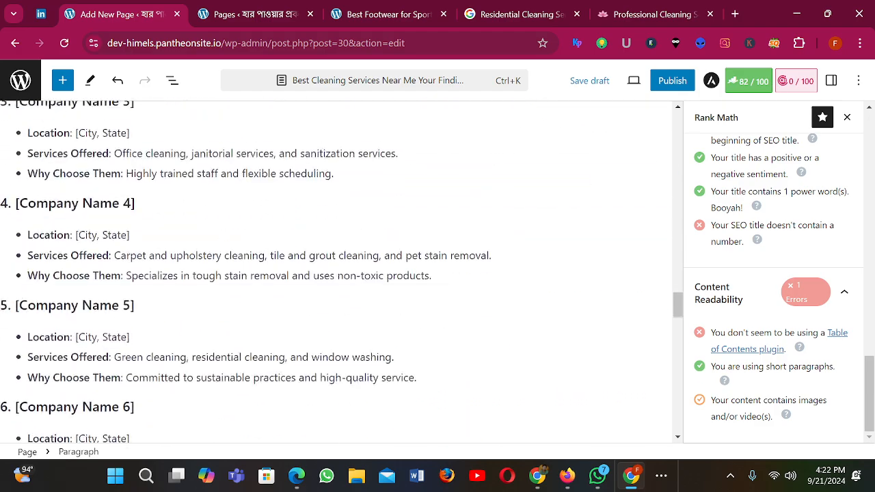
scroll(773, 273, "up", 10)
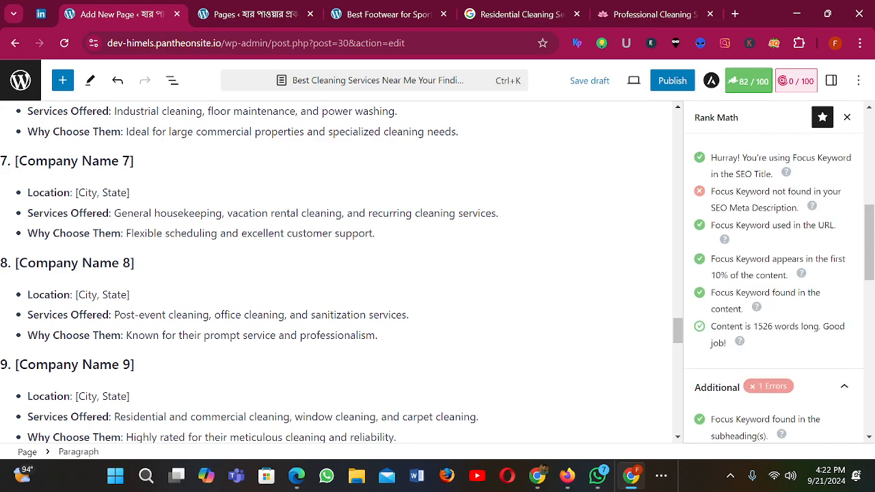
Step: Collapse the Additional checks and compare the Title Readability, Basic SEO and snippet preview details with the page title
left_click(843, 387)
scroll(766, 313, "down", 3)
scroll(766, 307, "down", 2)
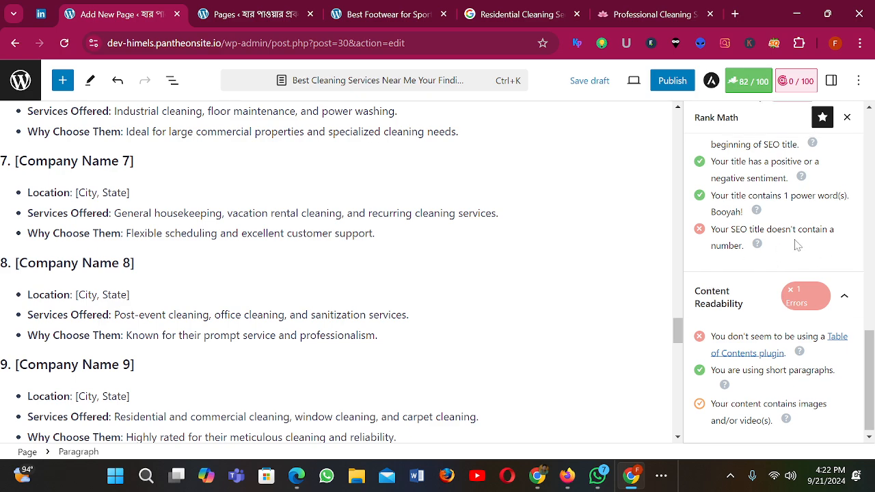
scroll(795, 242, "up", 10)
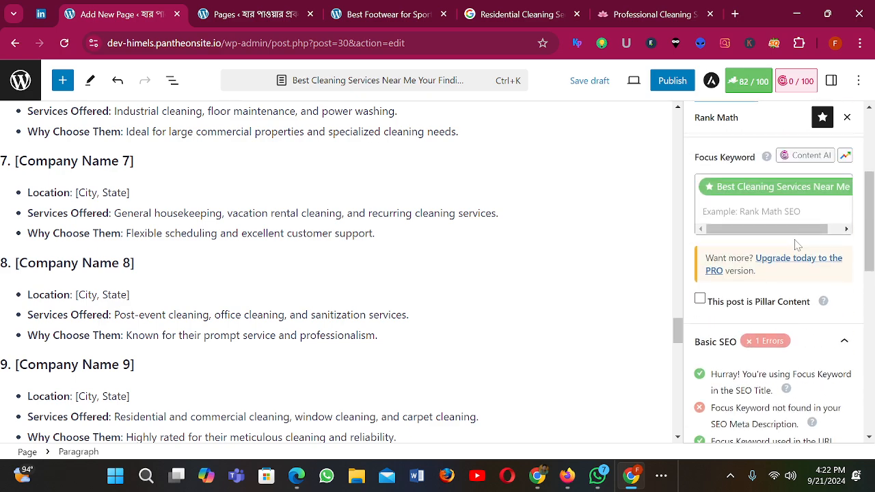
scroll(731, 304, "up", 3)
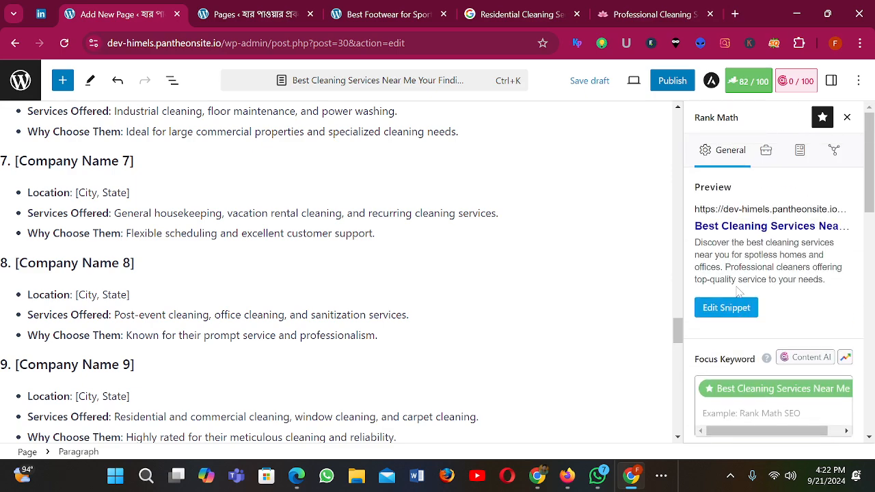
scroll(738, 292, "down", 2)
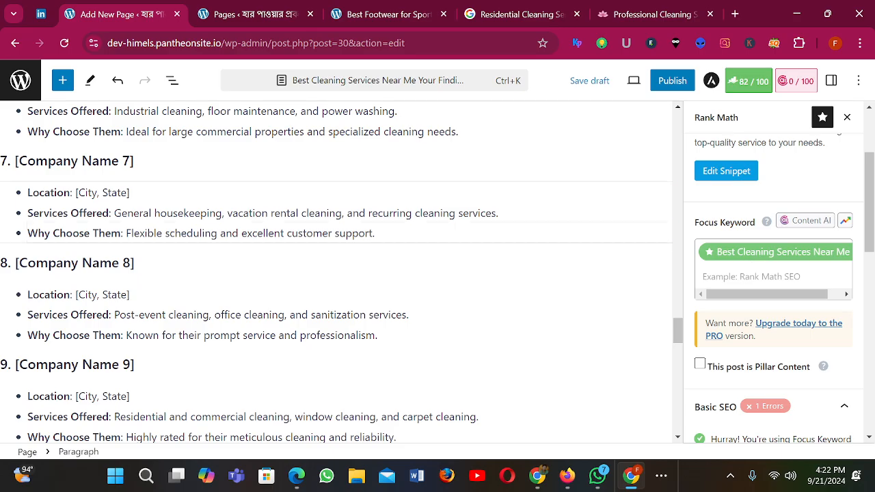
scroll(335, 273, "up", 15)
scroll(335, 274, "up", 10)
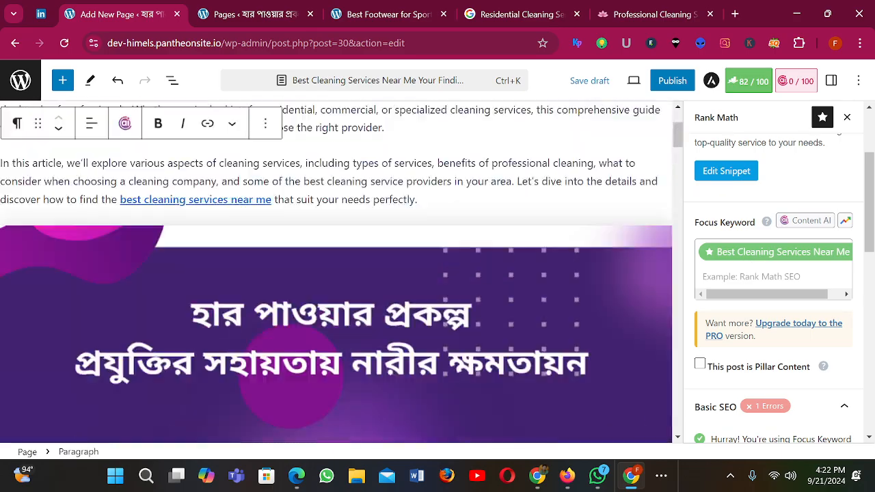
left_click(319, 168)
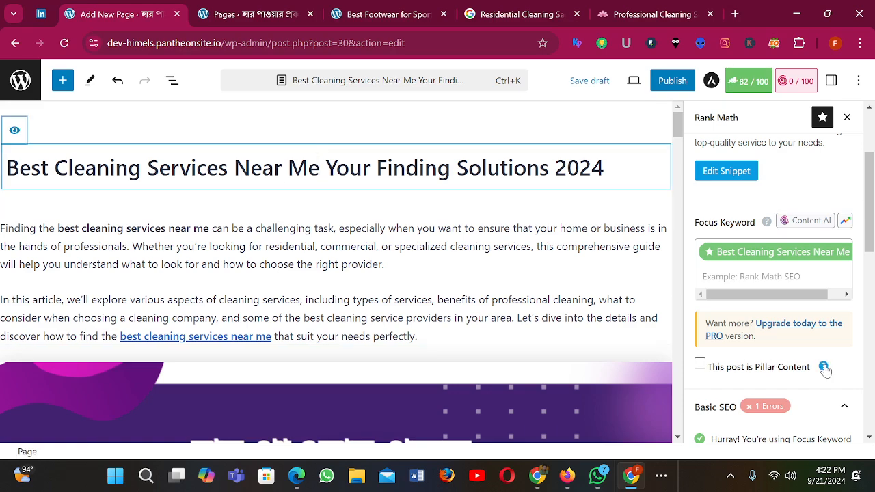
scroll(779, 314, "down", 2)
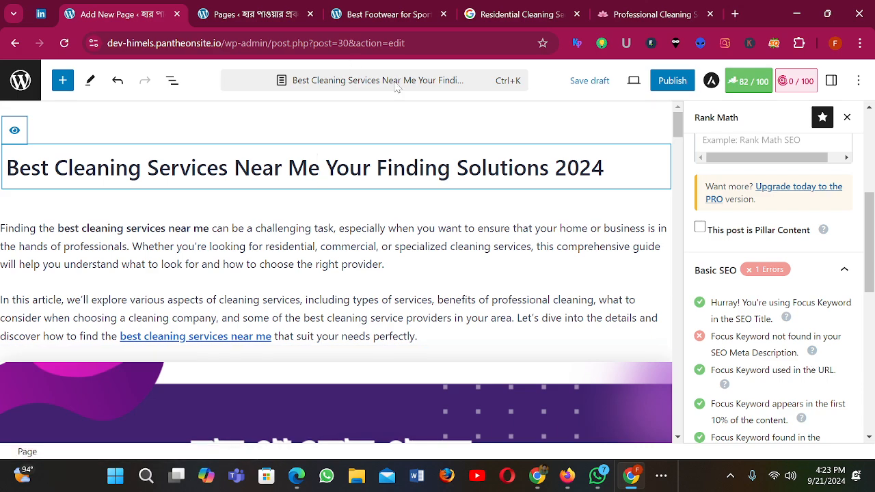
scroll(726, 239, "up", 3)
left_click(726, 239)
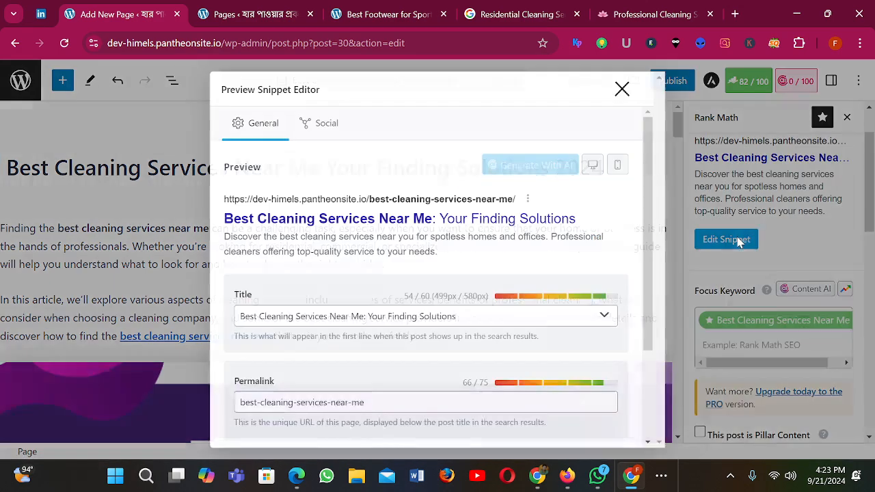
scroll(295, 334, "down", 2)
scroll(295, 333, "down", 1)
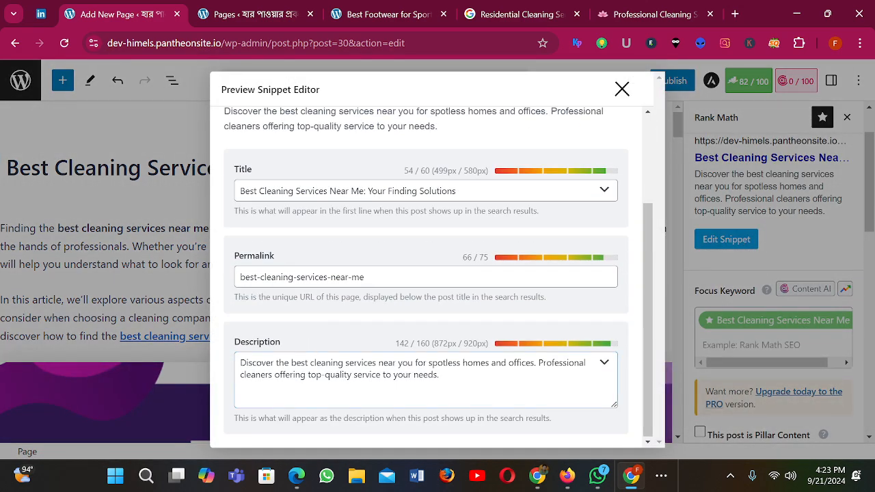
left_click_drag(291, 363, 539, 363)
left_click(440, 376)
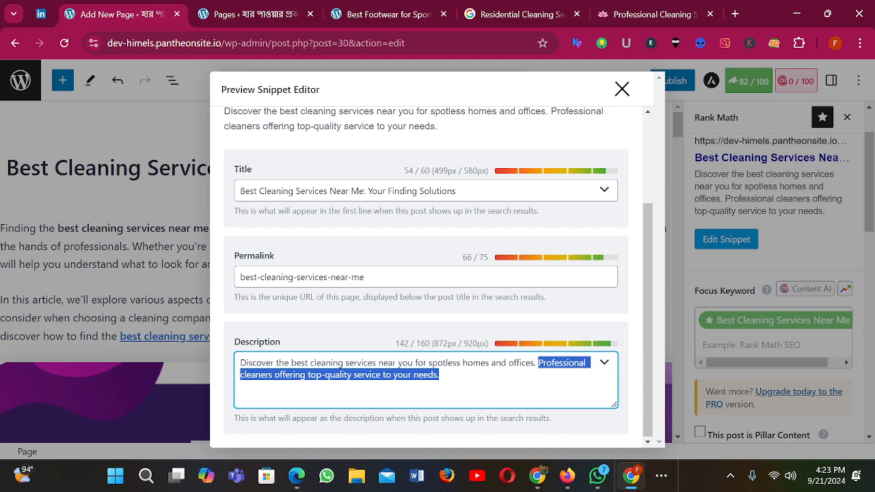
type("https://www.mollymaid.com/our-services/")
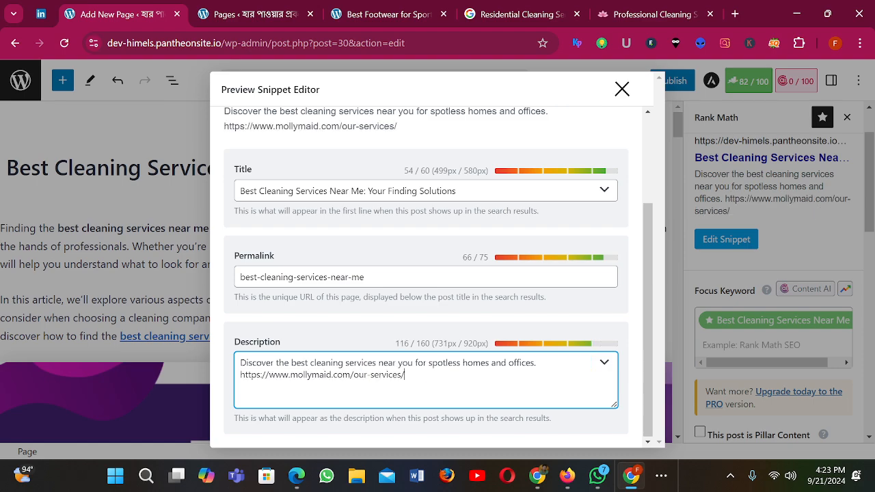
Step: Replace the URL in the meta description with "Best Cleaning Services Near Me" copied from the snippet title, and close the snippet editor
left_click_drag(405, 375, 535, 364)
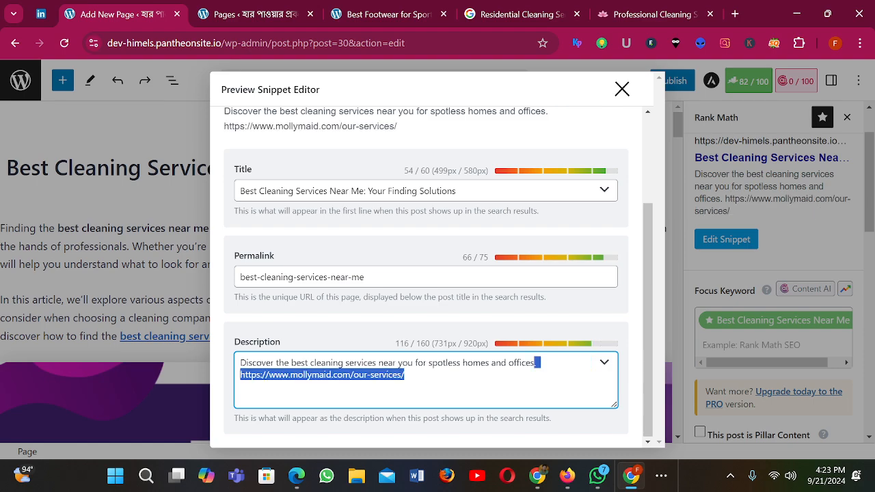
key("BackSpace")
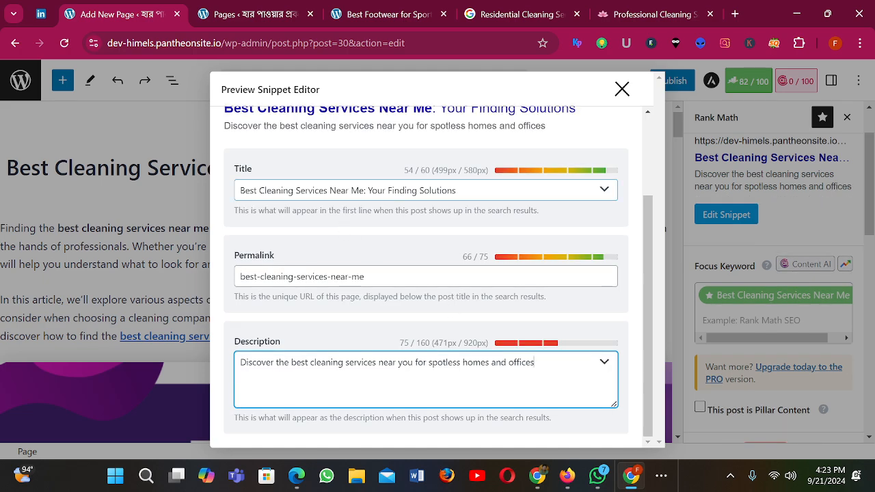
left_click_drag(364, 191, 222, 191)
key("ctrl+c")
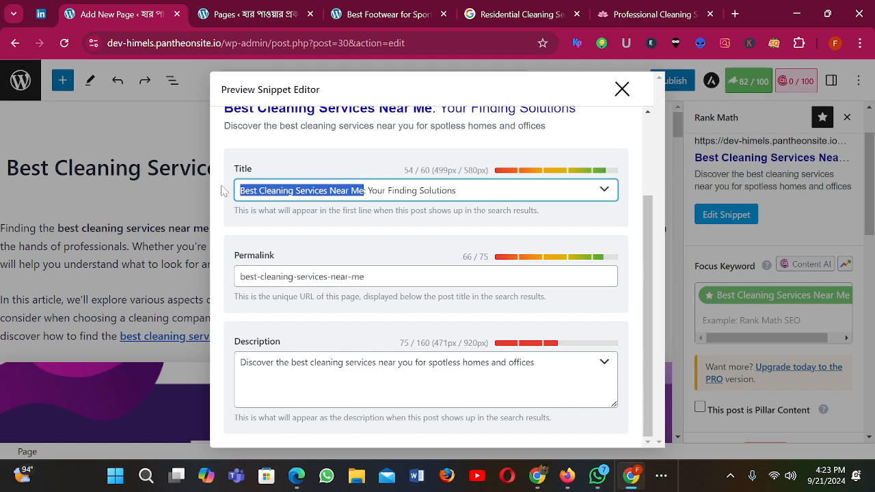
left_click(535, 364)
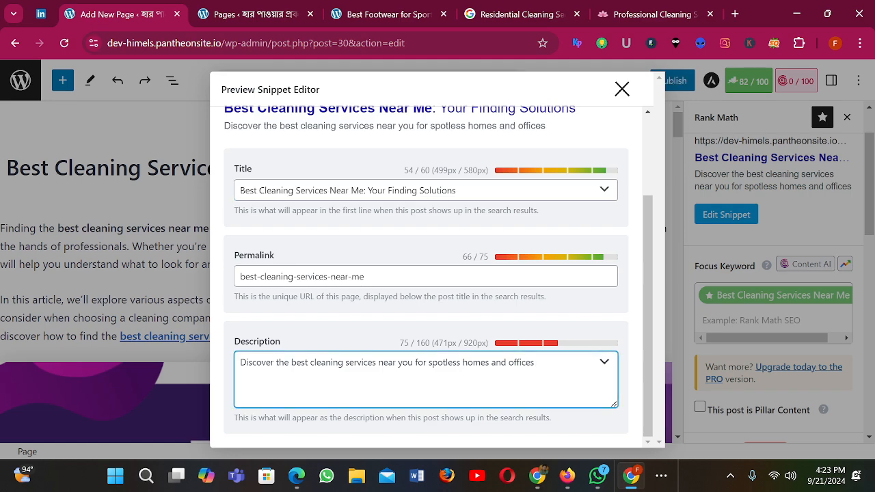
type(".")
key("ctrl+v")
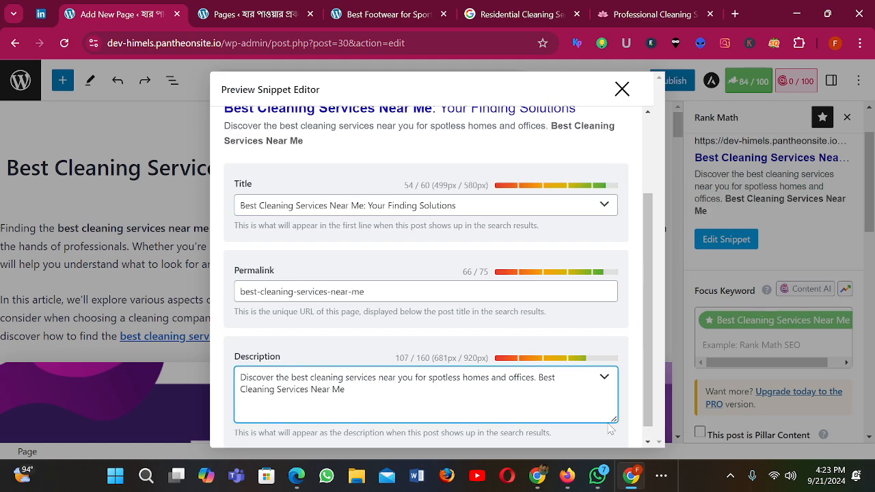
scroll(579, 342, "down", 1)
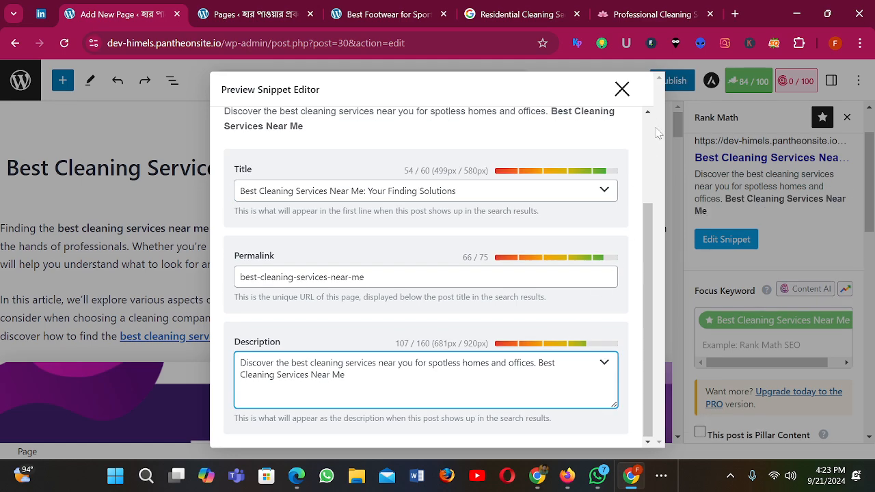
left_click(621, 89)
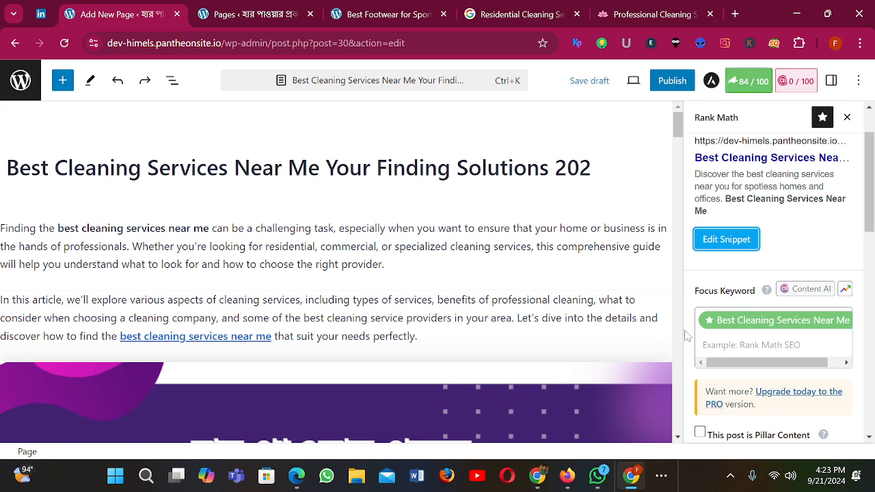
Step: Review Rank Math's Basic SEO and readability checks alongside the article body, and publish the page
scroll(696, 331, "down", 7)
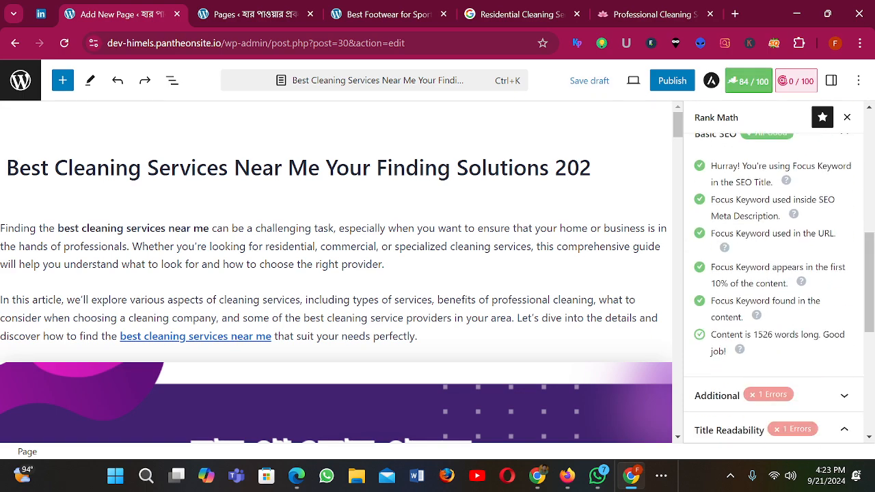
scroll(761, 307, "down", 2)
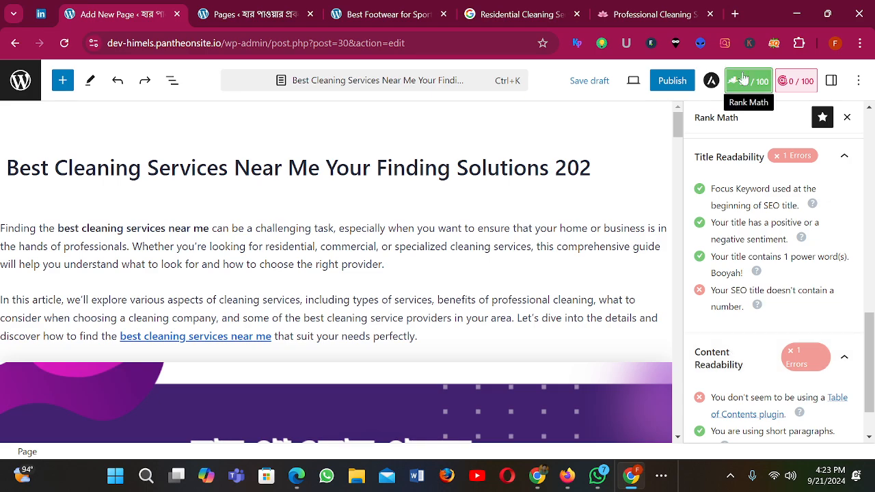
scroll(581, 212, "down", 15)
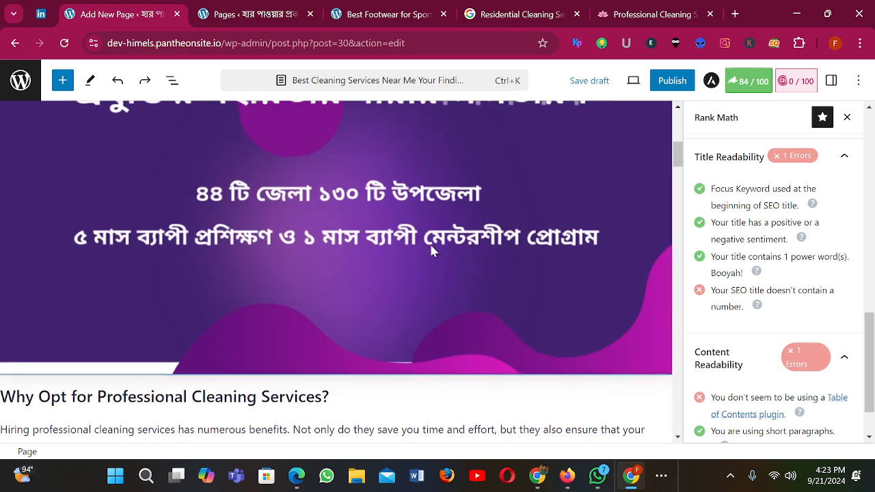
scroll(611, 117, "down", 4)
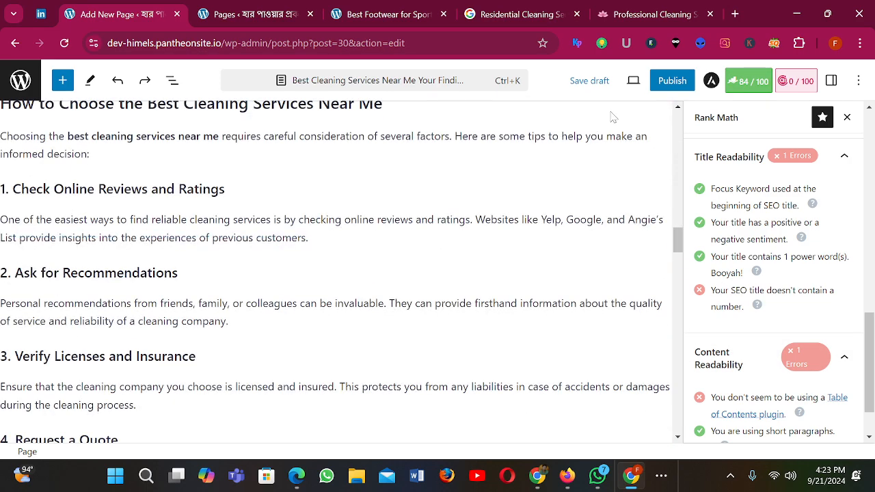
left_click(671, 82)
left_click(730, 80)
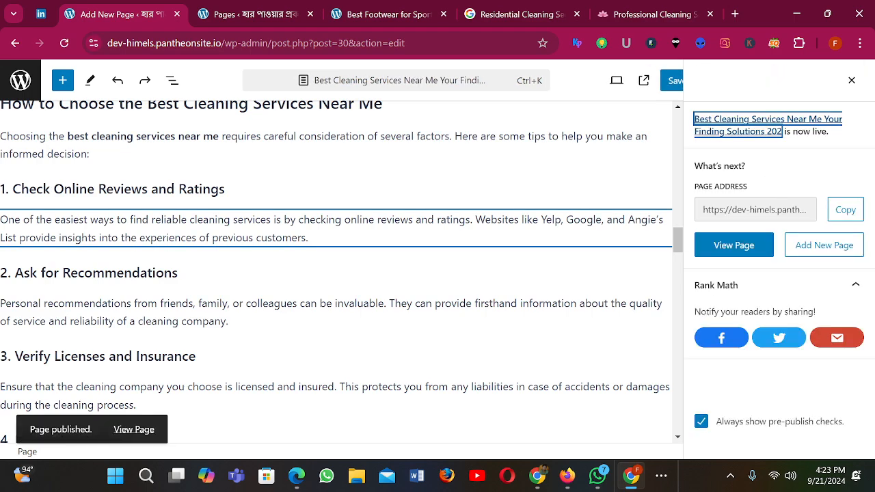
Step: Open the published page in a new browser tab and check its title heading
left_click(134, 429, "ctrl")
left_click(222, 15)
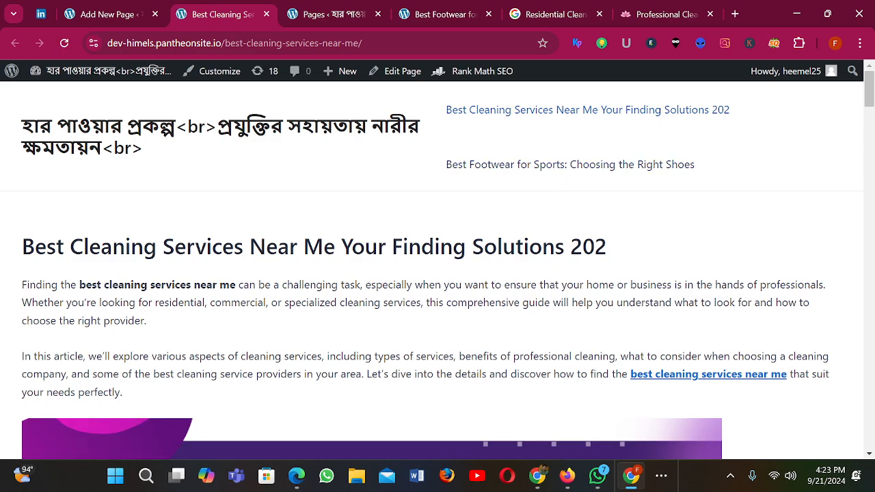
left_click_drag(56, 246, 643, 250)
scroll(537, 279, "down", 2)
scroll(537, 275, "up", 2)
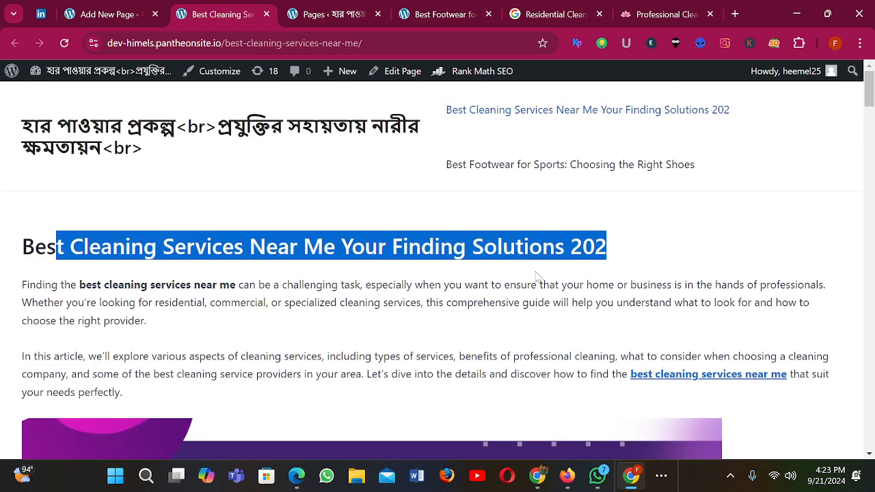
left_click(537, 275)
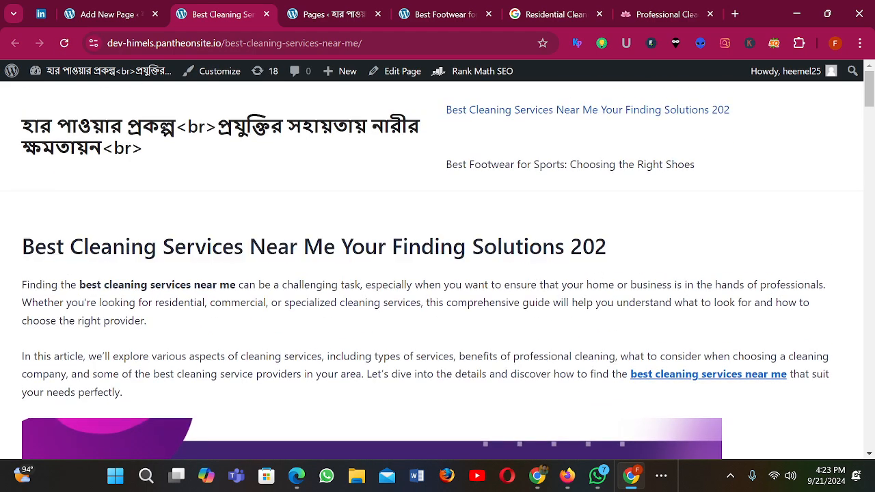
Step: Return to the page editor, complete the year in the page title as 2024, and save the update
left_click(163, 14)
scroll(641, 168, "up", 15)
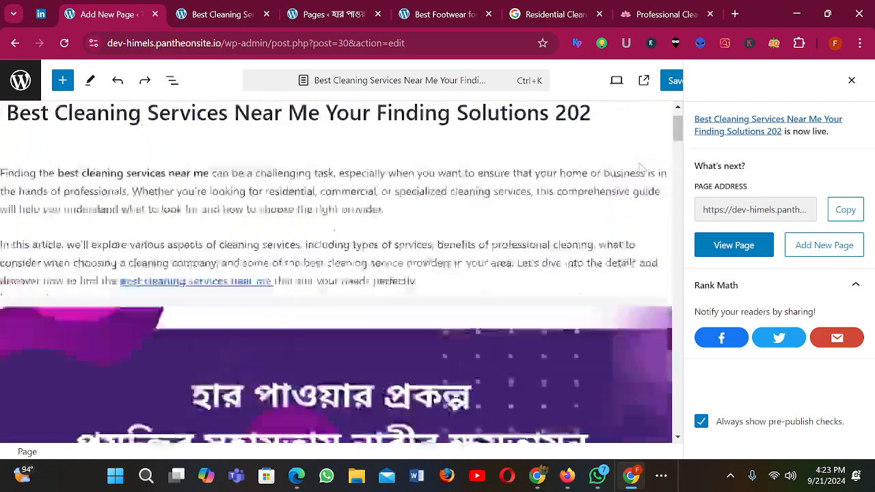
scroll(641, 167, "up", 1)
left_click(641, 168)
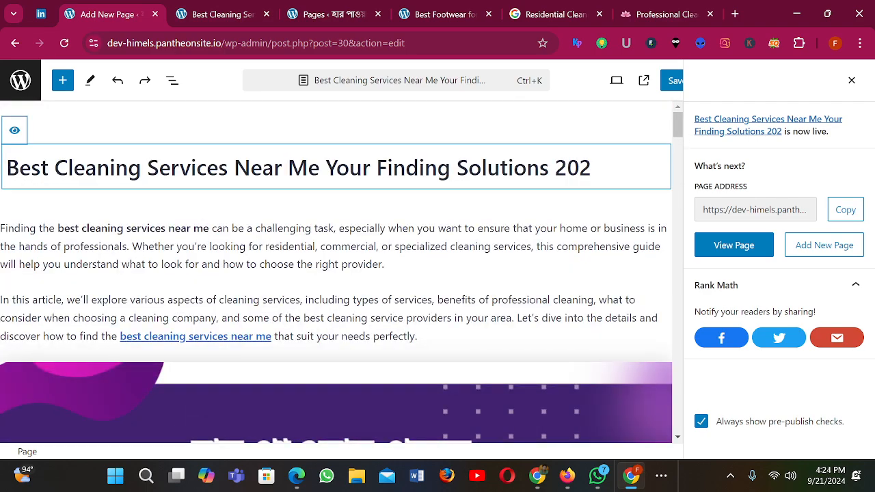
type("4")
left_click(674, 81)
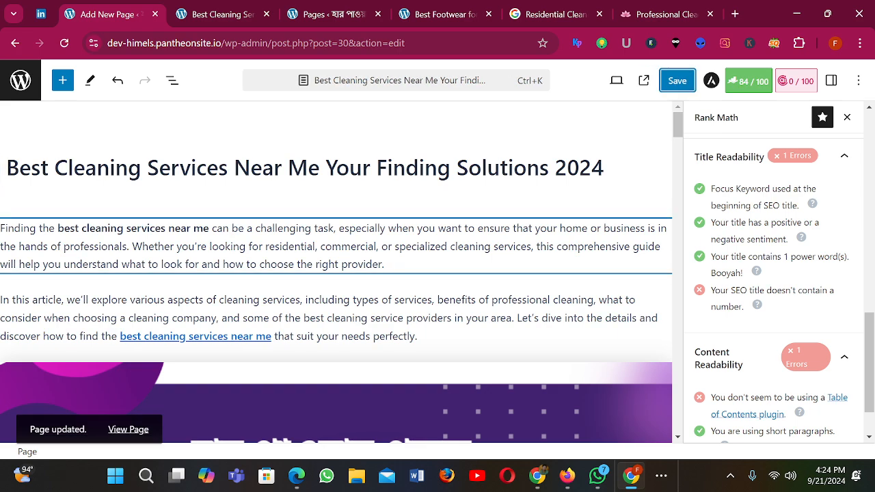
Step: Reload the live page and examine the updated article from the title to the conclusion, including the Residential Cleaning Services link
scroll(773, 273, "up", 10)
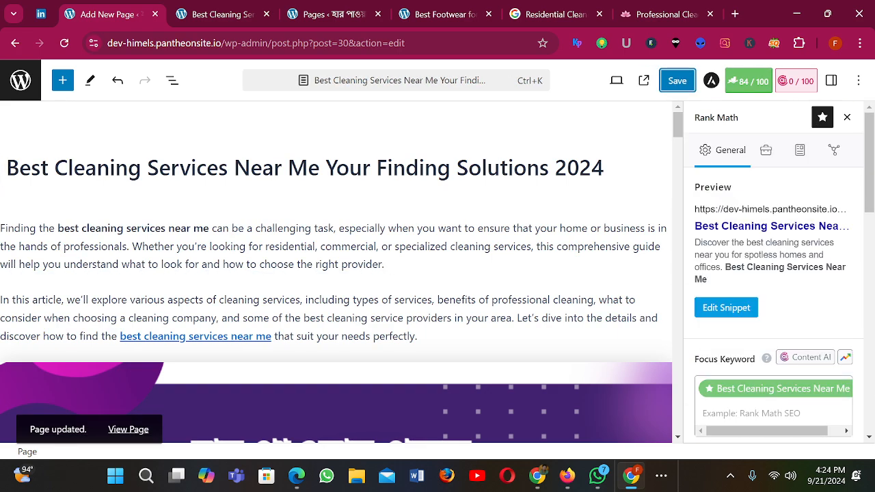
left_click(211, 15)
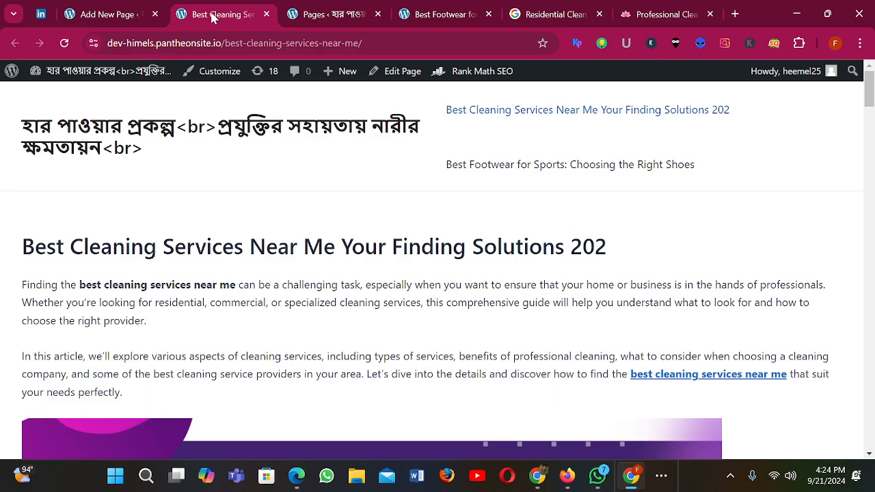
left_click(61, 41)
scroll(387, 256, "down", 4)
scroll(387, 256, "down", 12)
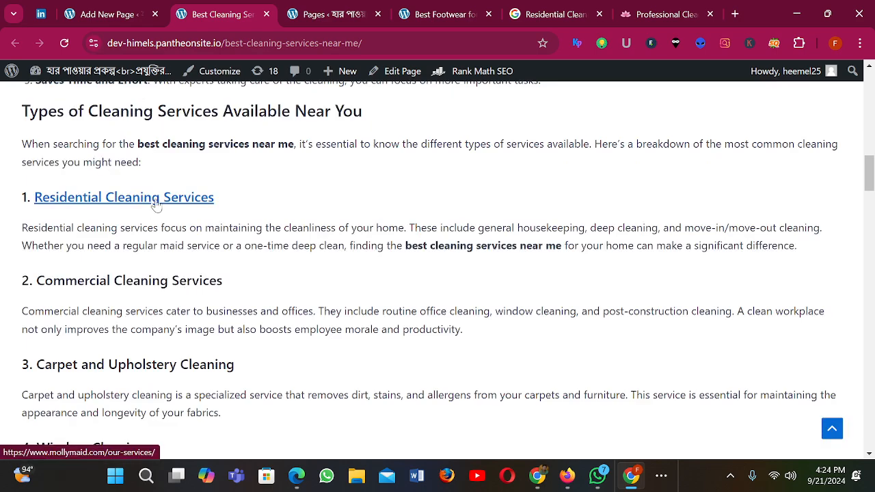
scroll(382, 328, "down", 3)
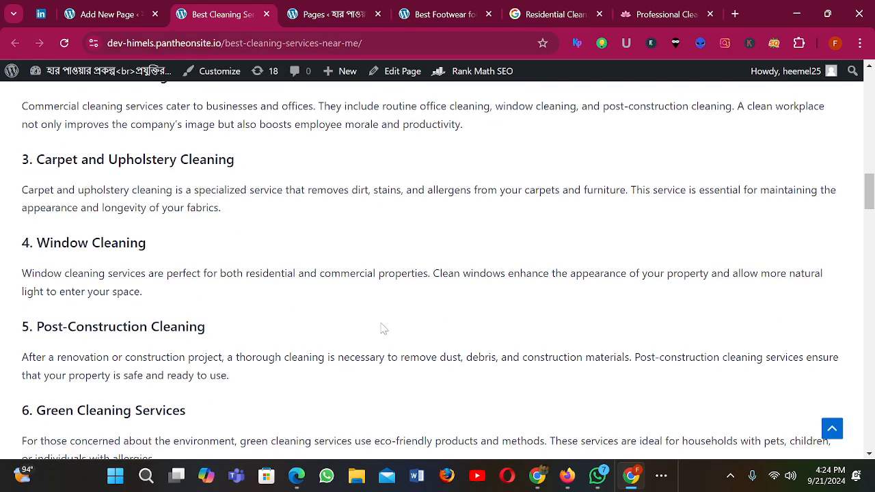
scroll(490, 283, "up", 10)
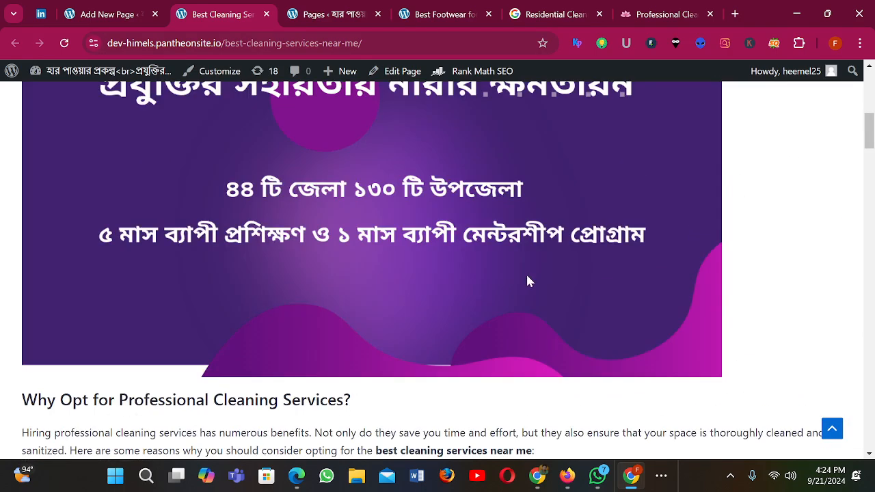
scroll(532, 281, "down", 15)
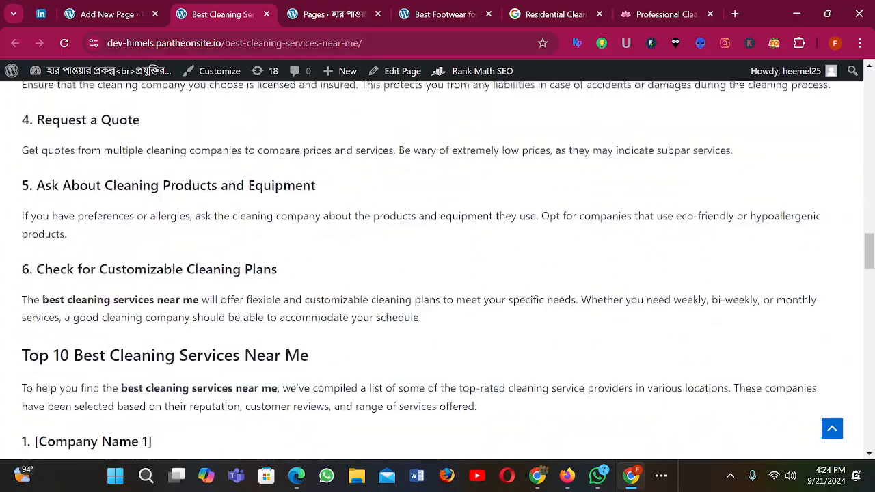
scroll(532, 281, "down", 20)
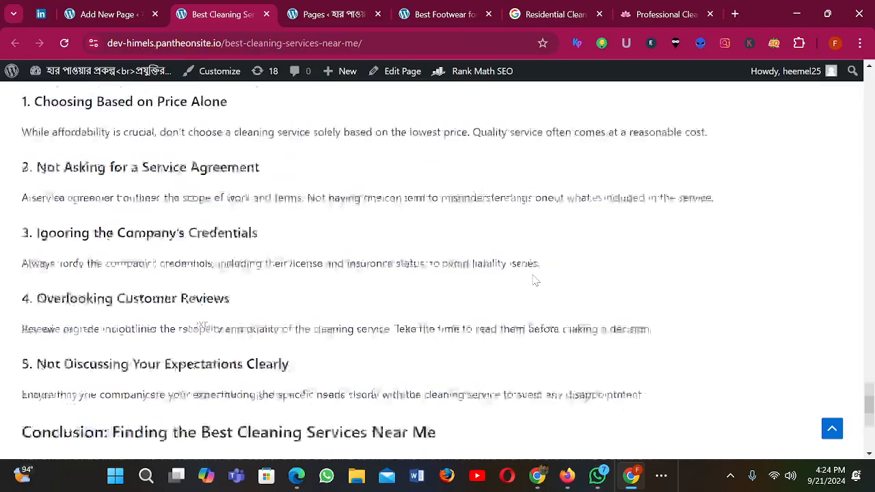
scroll(438, 266, "down", 4)
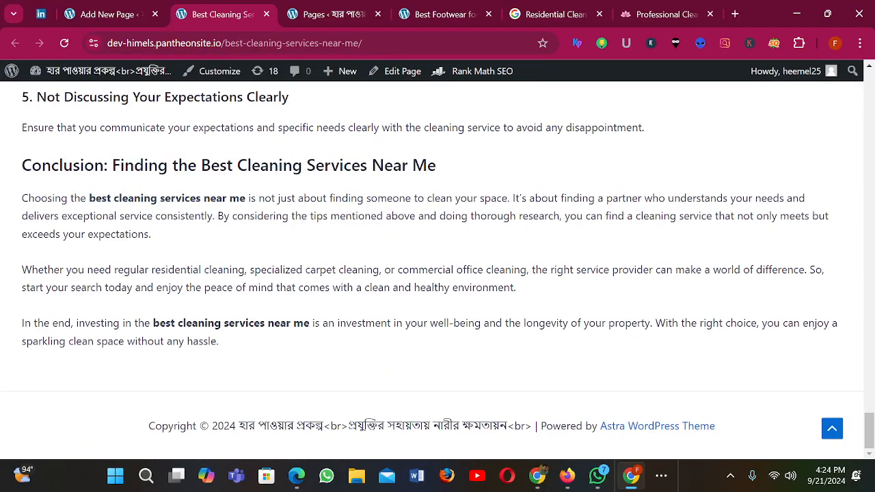
Step: Search the live page for "Best Cleaning Services Near Me", examine the keyword's occurrences throughout the article, and close the search
key("ctrl+f")
type("Best Cleaning Services Near Me")
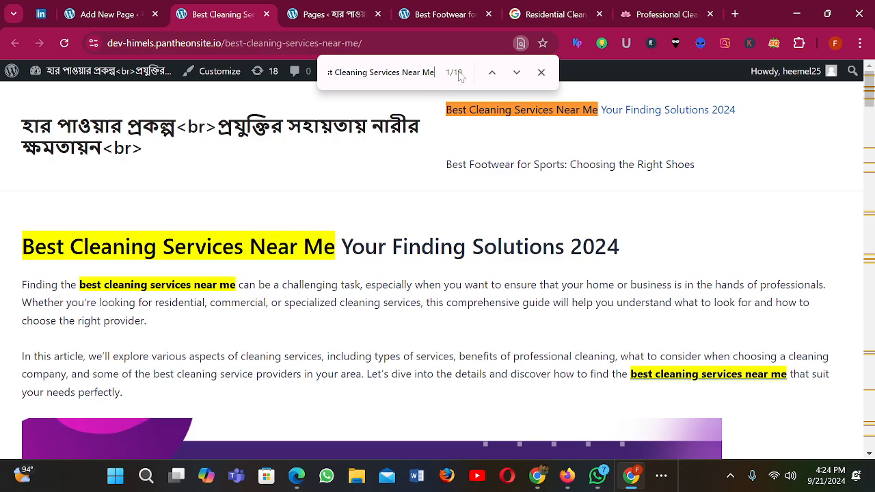
scroll(301, 191, "down", 3)
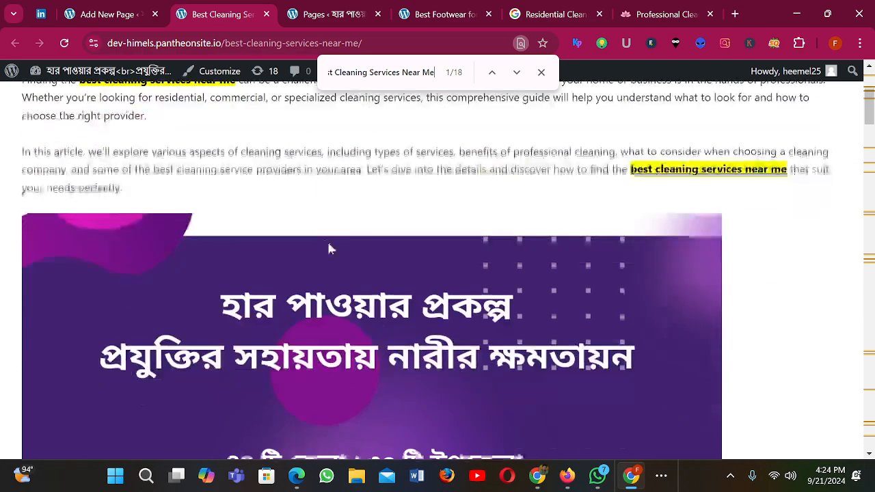
scroll(324, 242, "down", 6)
scroll(414, 217, "down", 15)
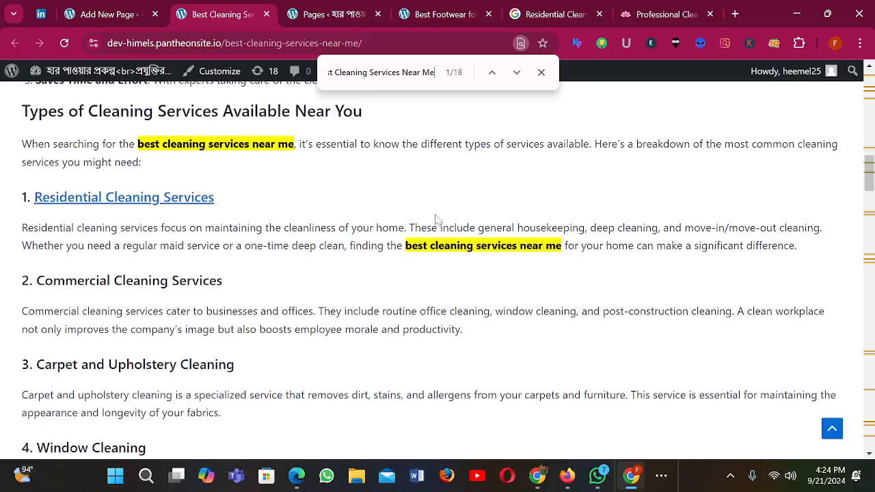
scroll(441, 217, "down", 8)
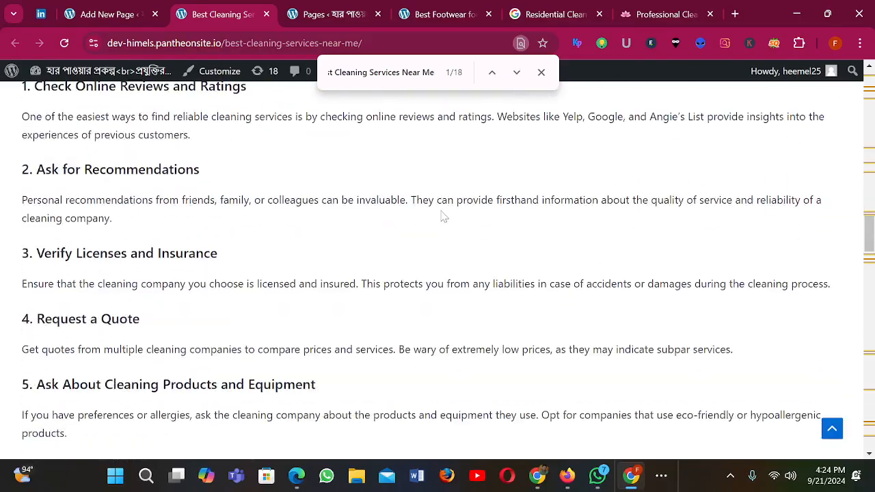
scroll(442, 218, "up", 1)
scroll(446, 214, "down", 10)
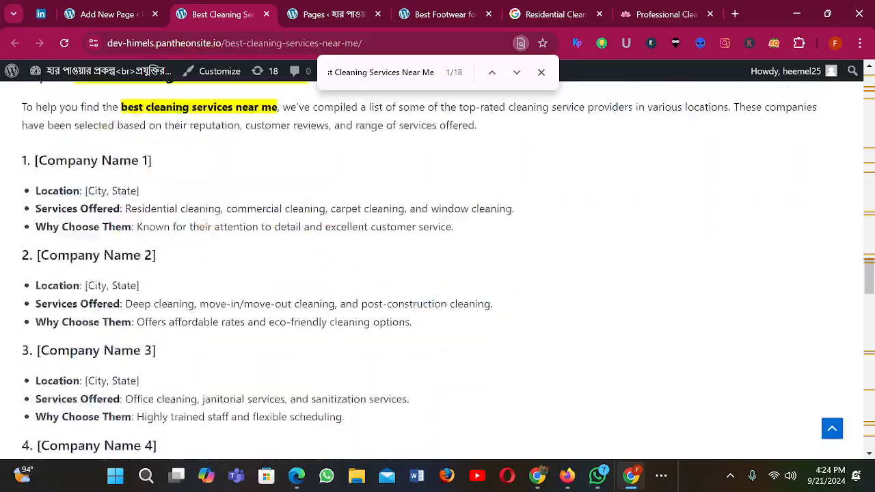
scroll(446, 214, "down", 5)
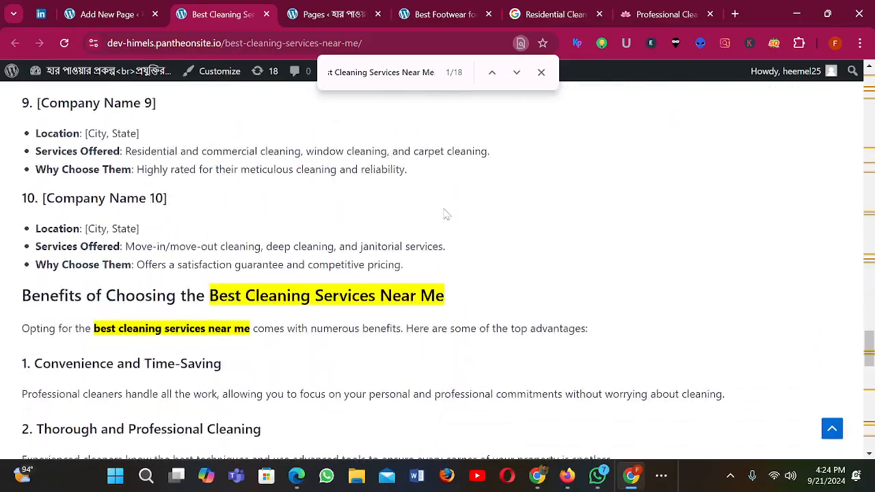
scroll(370, 203, "down", 3)
scroll(355, 204, "down", 9)
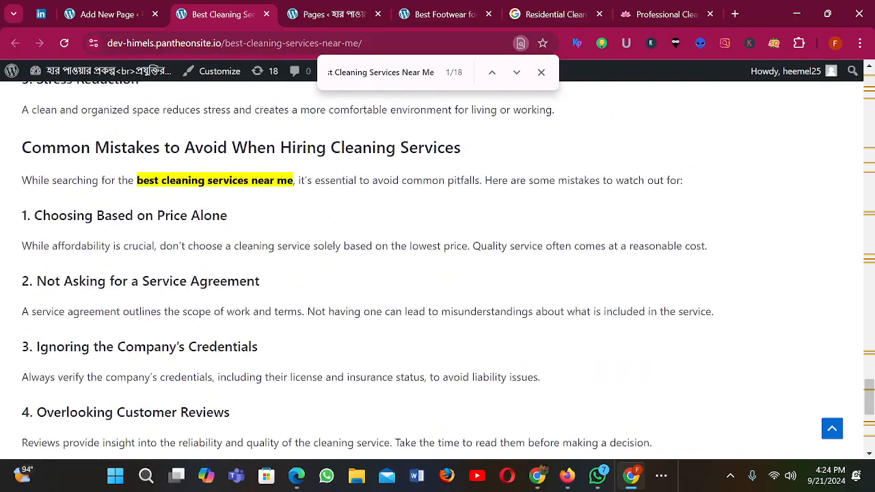
scroll(437, 266, "up", 20)
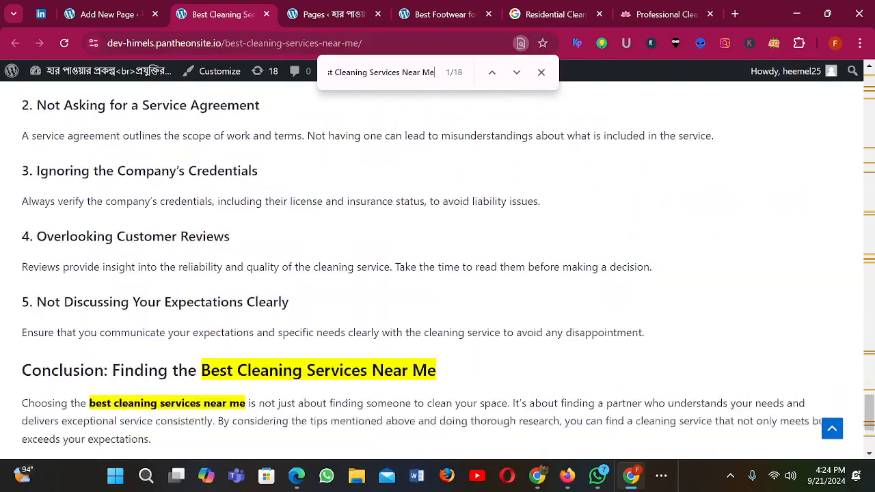
scroll(438, 267, "up", 15)
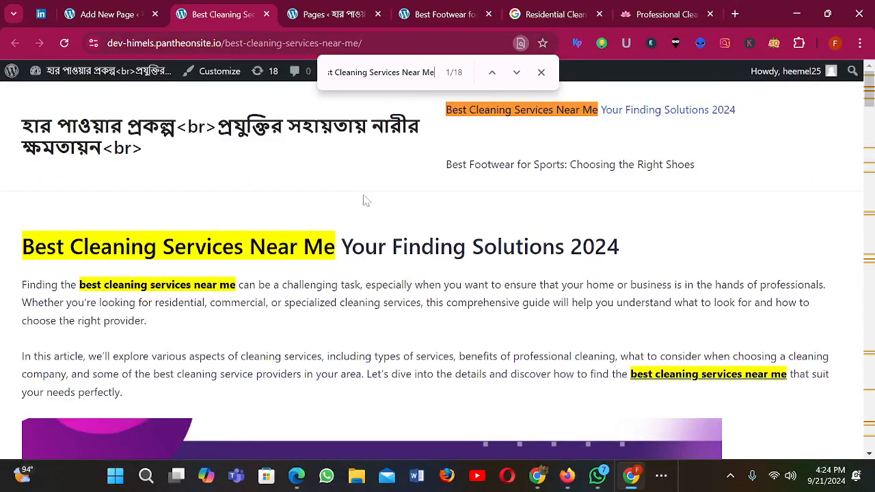
left_click(541, 72)
scroll(527, 226, "down", 1)
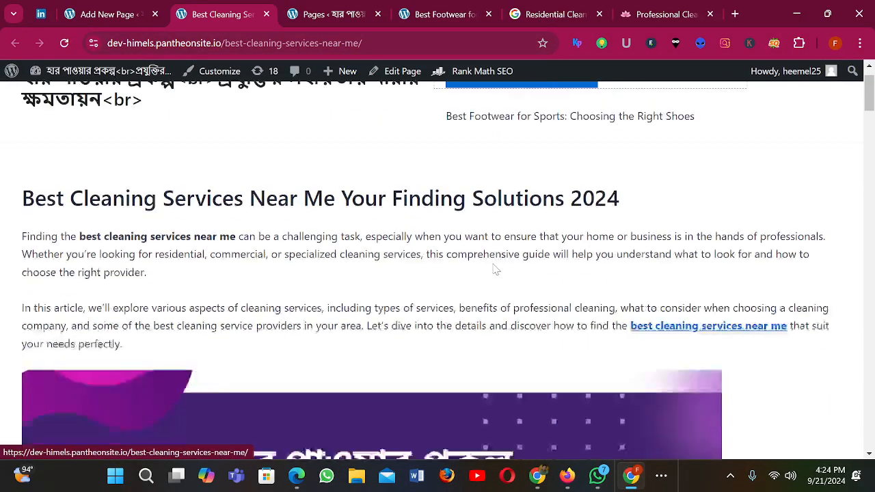
scroll(496, 270, "down", 3)
scroll(490, 260, "up", 4)
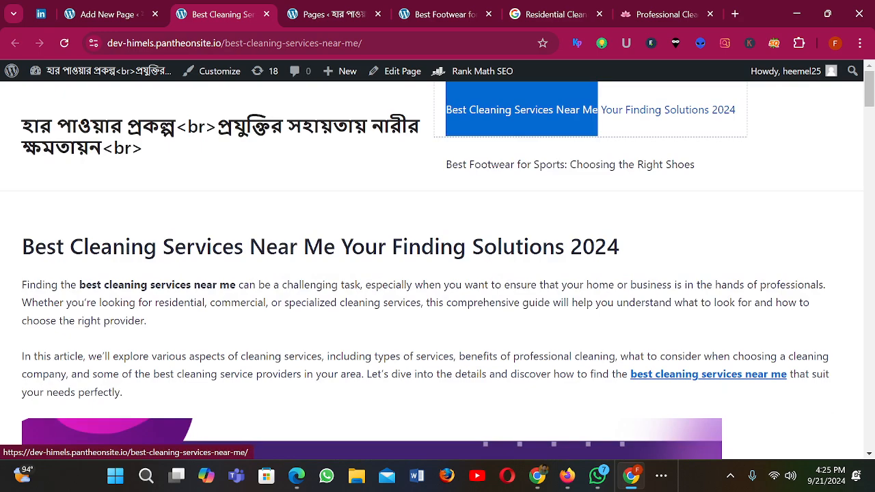
left_click(668, 478)
left_click(694, 429)
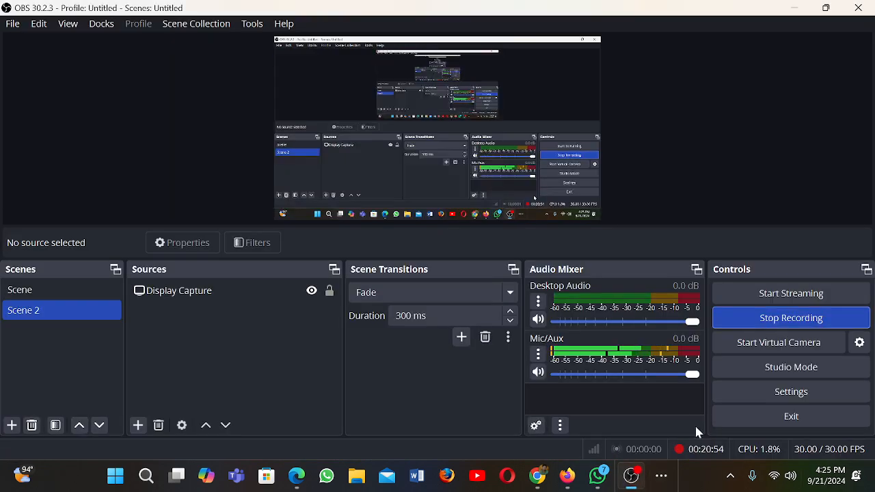